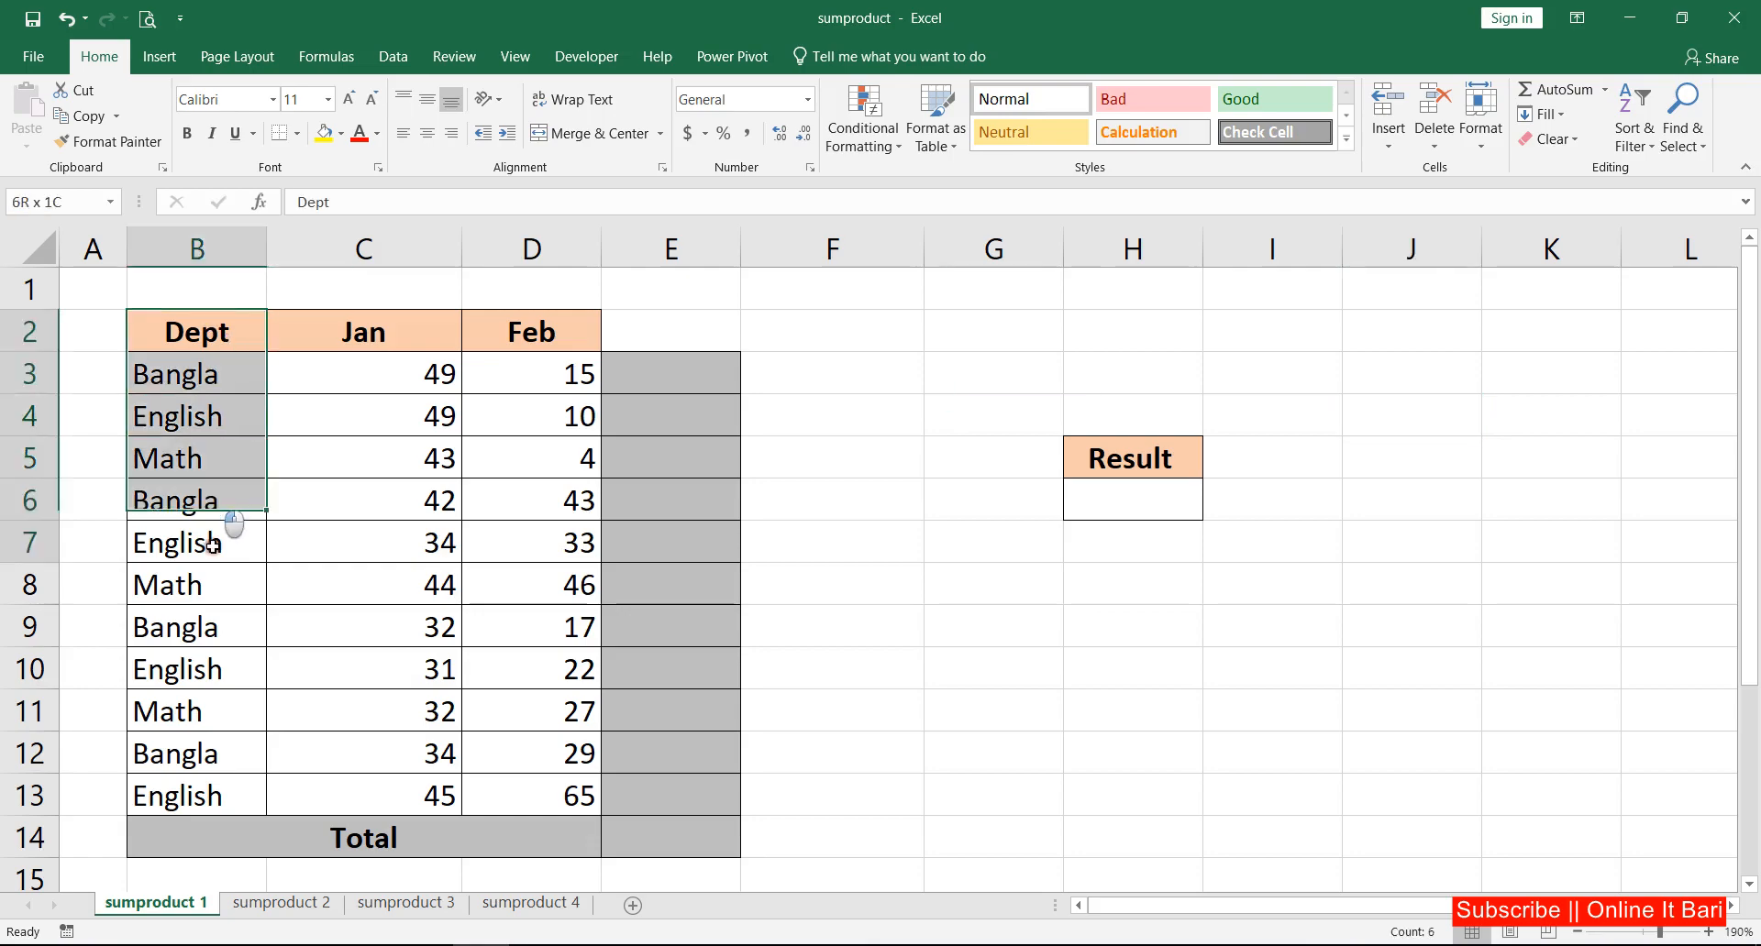
- Examine the Dept, Jan and Feb columns, the blank cells E3:E13 beside them and the empty Total cell
left_click_drag(383, 332, 402, 755)
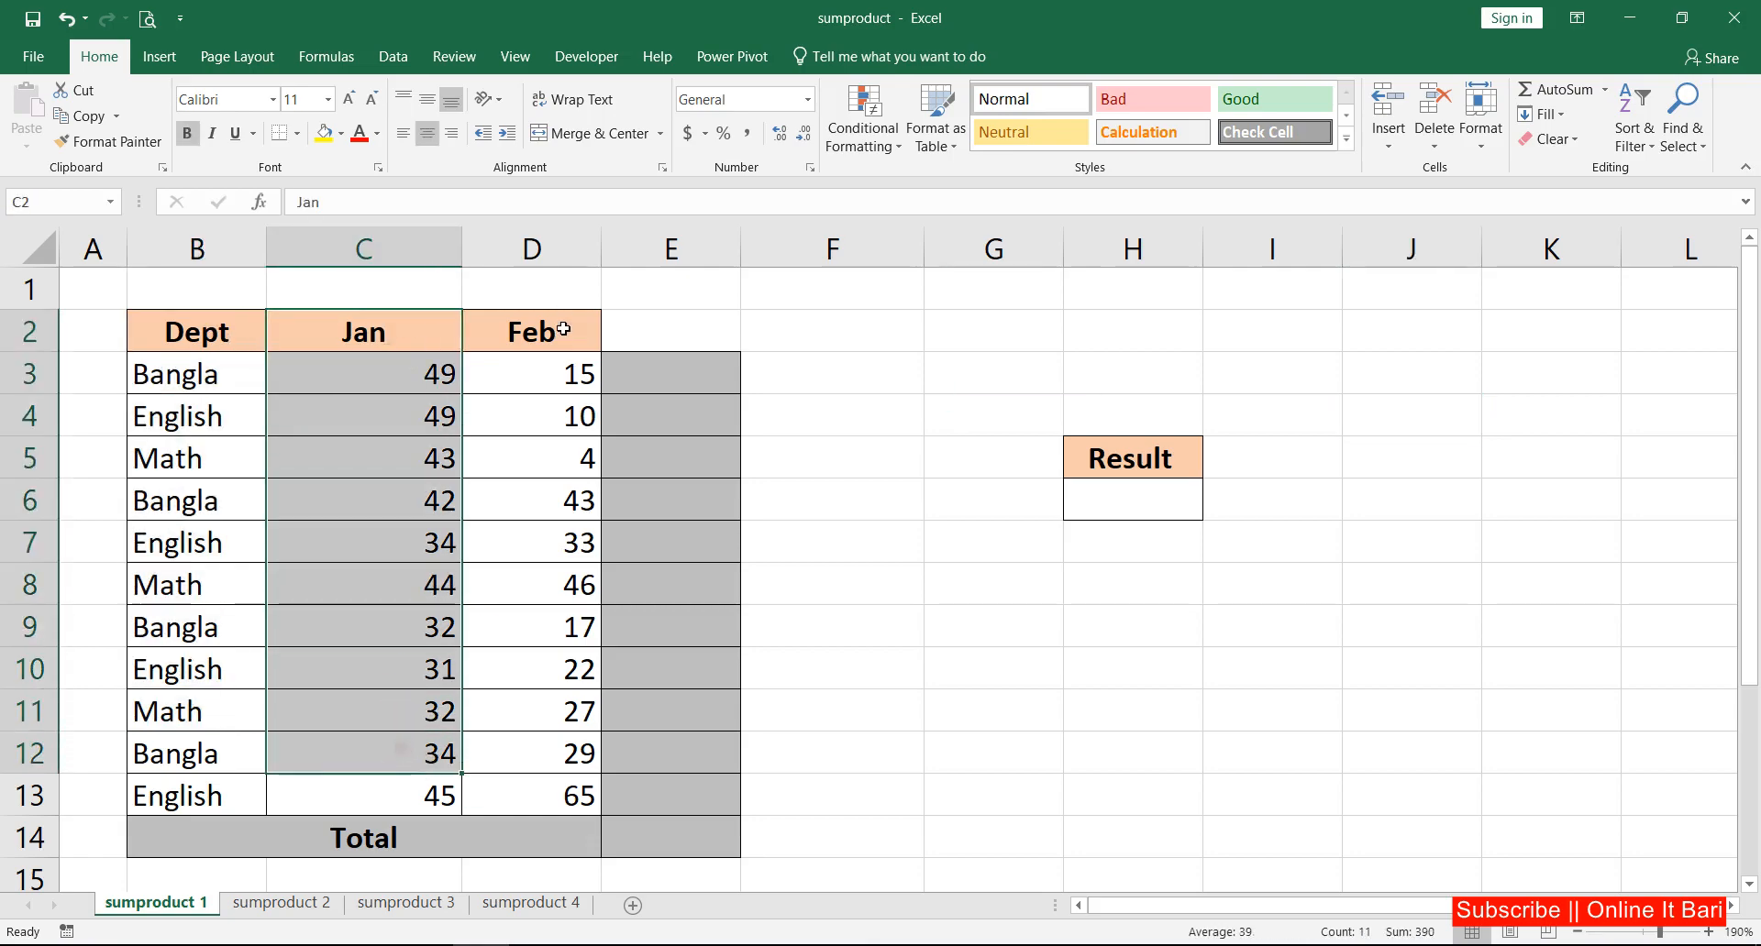
left_click_drag(564, 328, 569, 796)
left_click(680, 383)
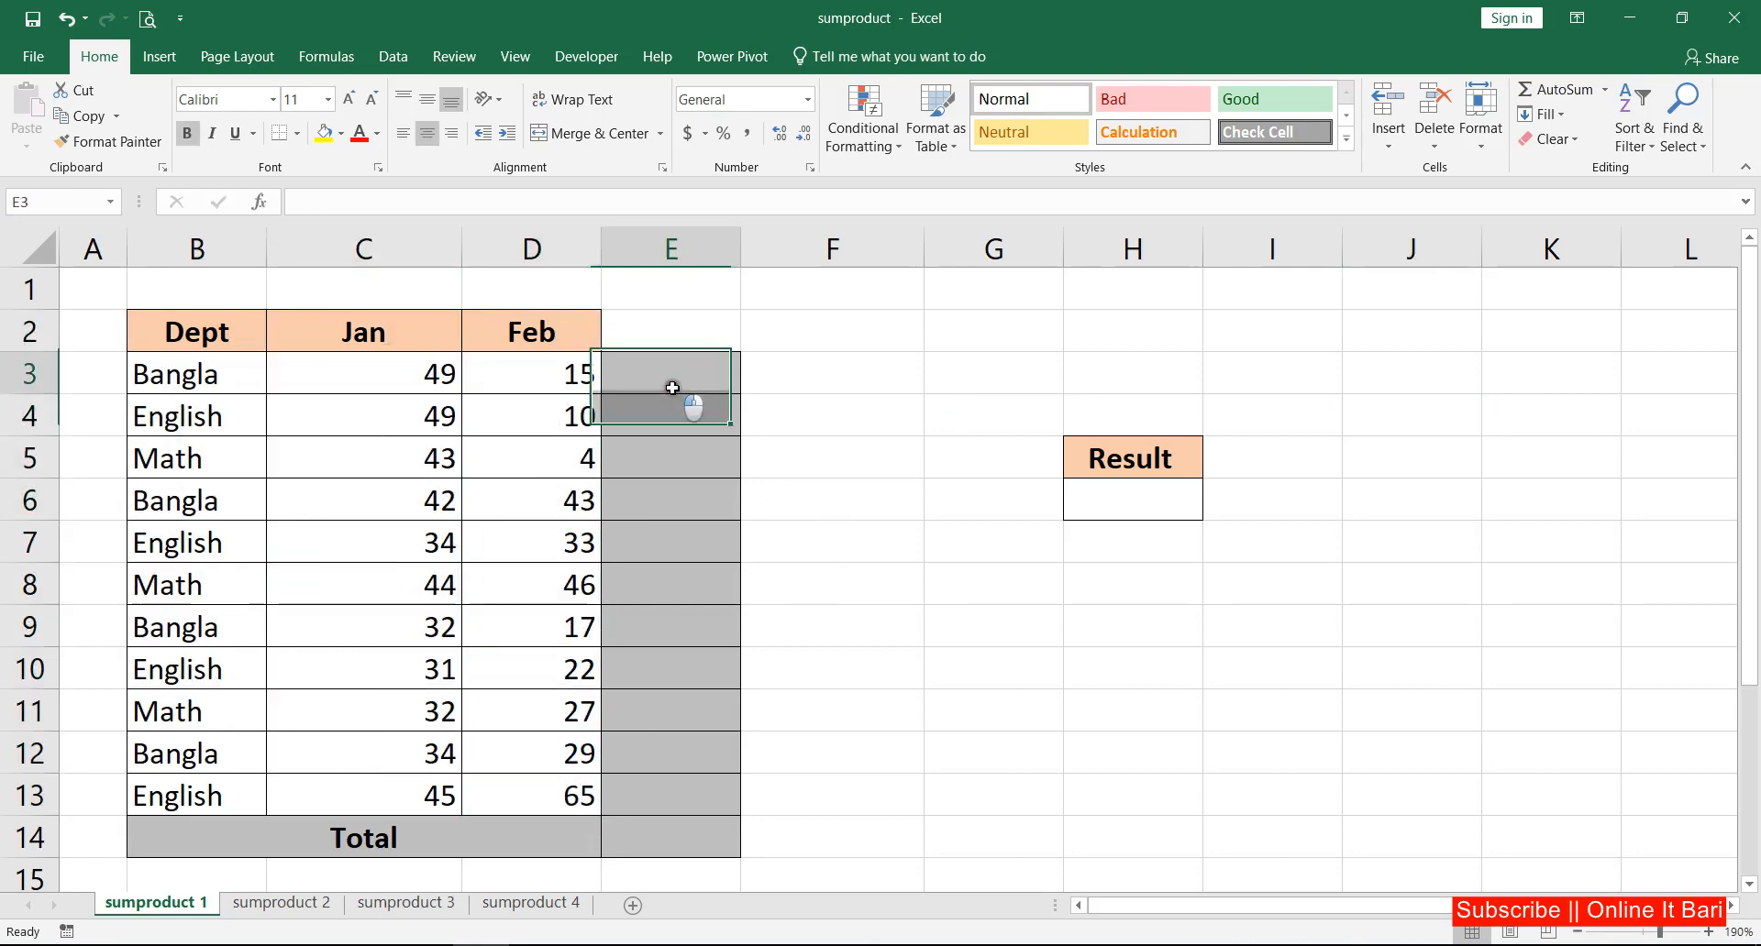
left_click_drag(421, 367, 578, 374)
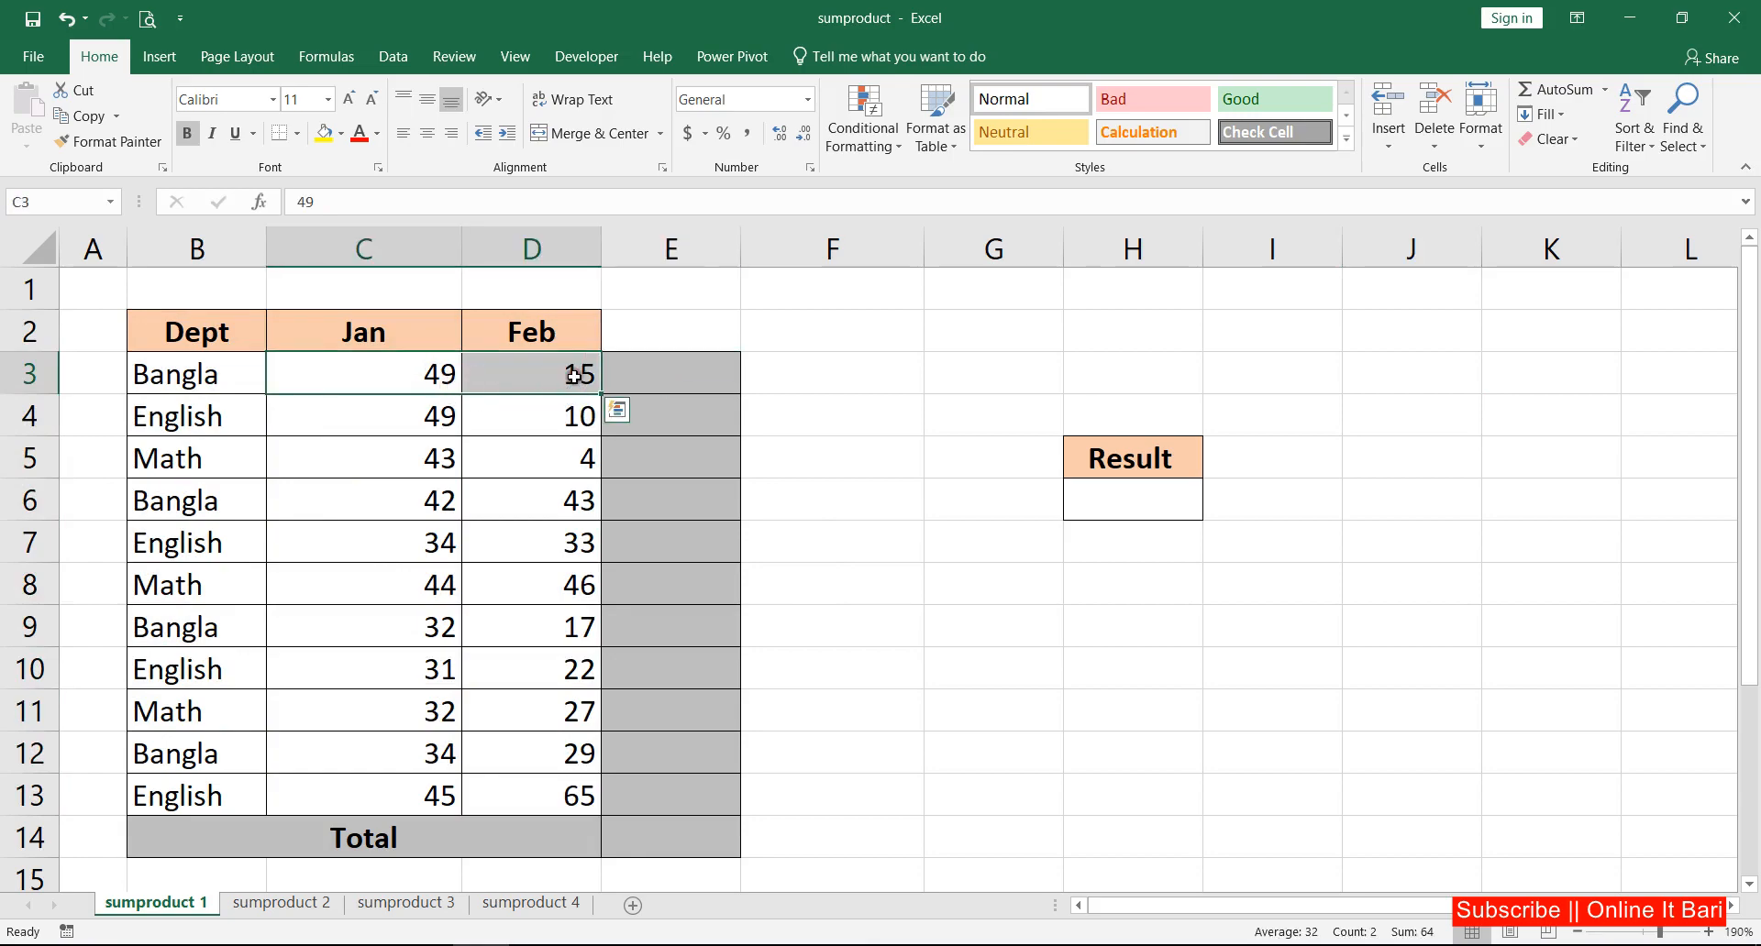
left_click(666, 370)
left_click_drag(421, 365, 555, 365)
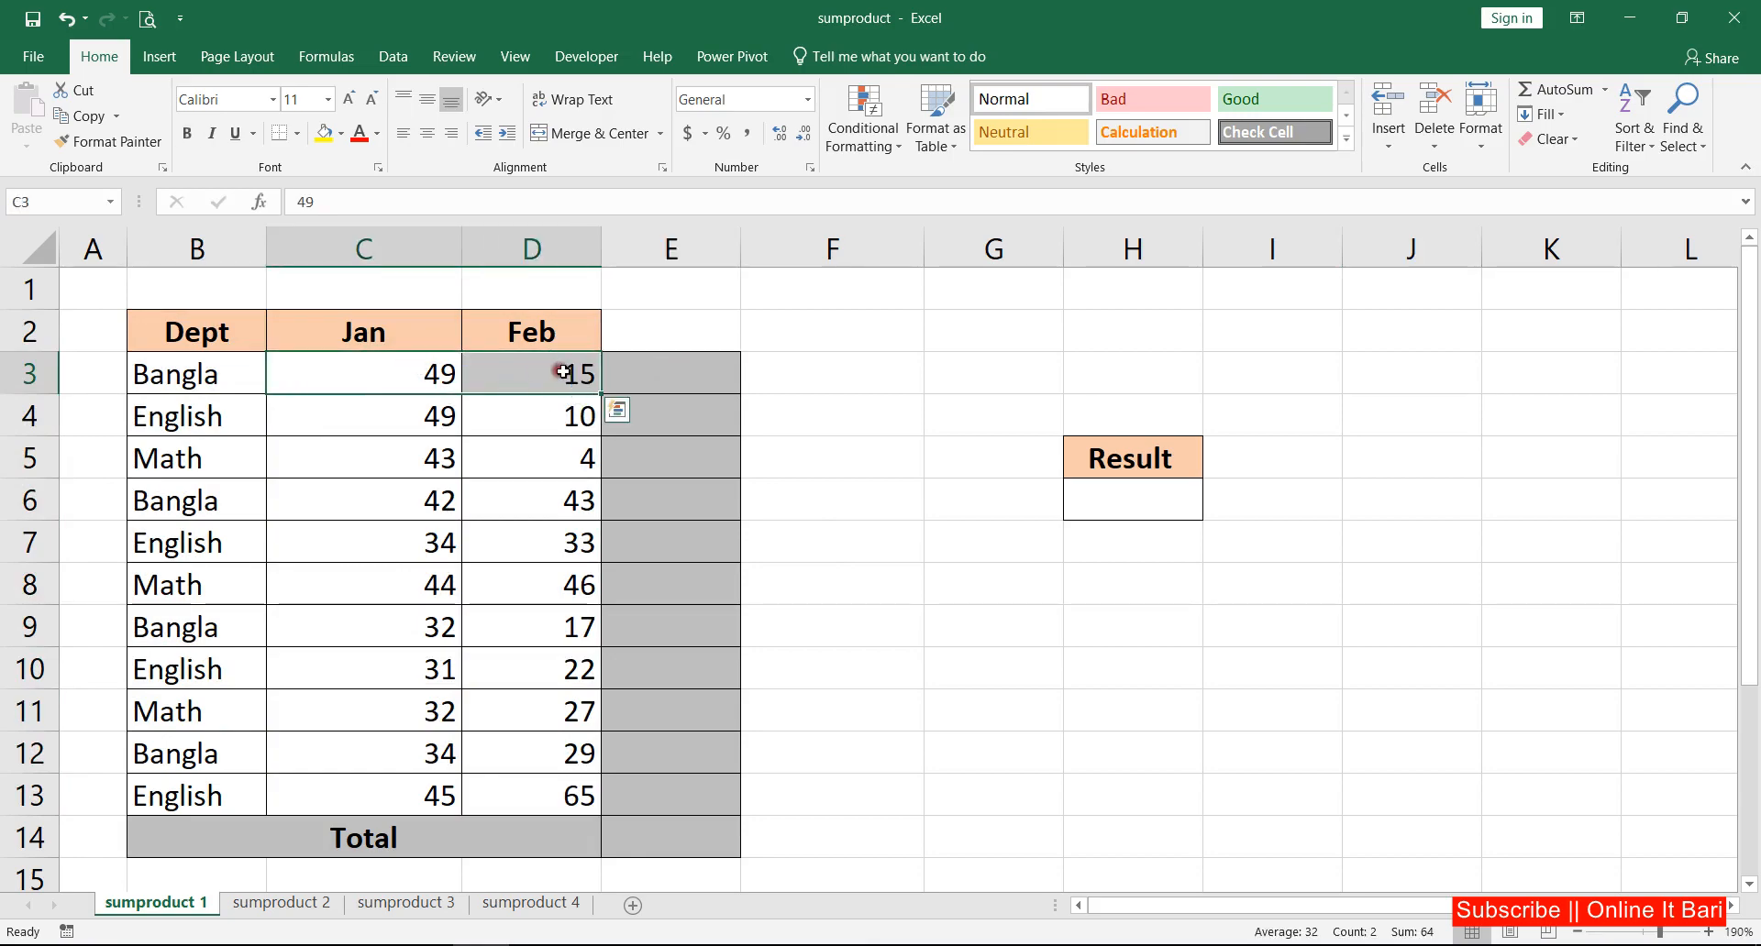
left_click(672, 378)
left_click_drag(421, 414, 702, 784)
left_click(694, 411)
left_click(663, 839)
- Enter the formula =C3*D3 in E3 to multiply the first row's Jan and Feb values
left_click(652, 364)
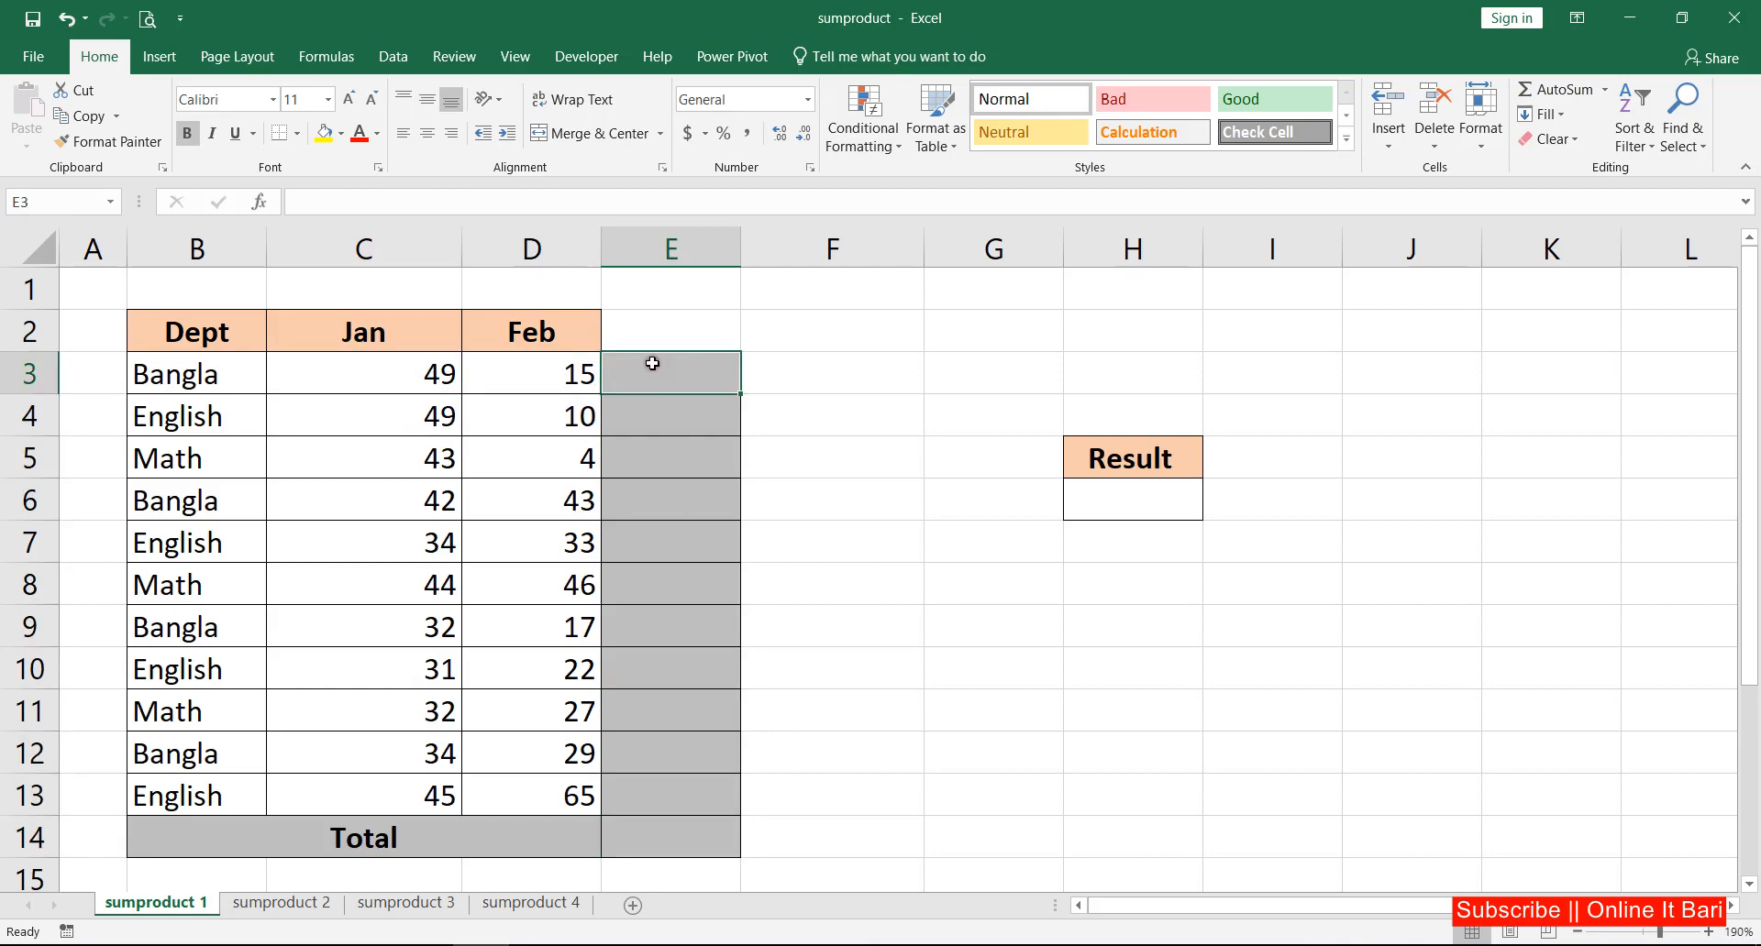
type("=")
left_click(427, 369)
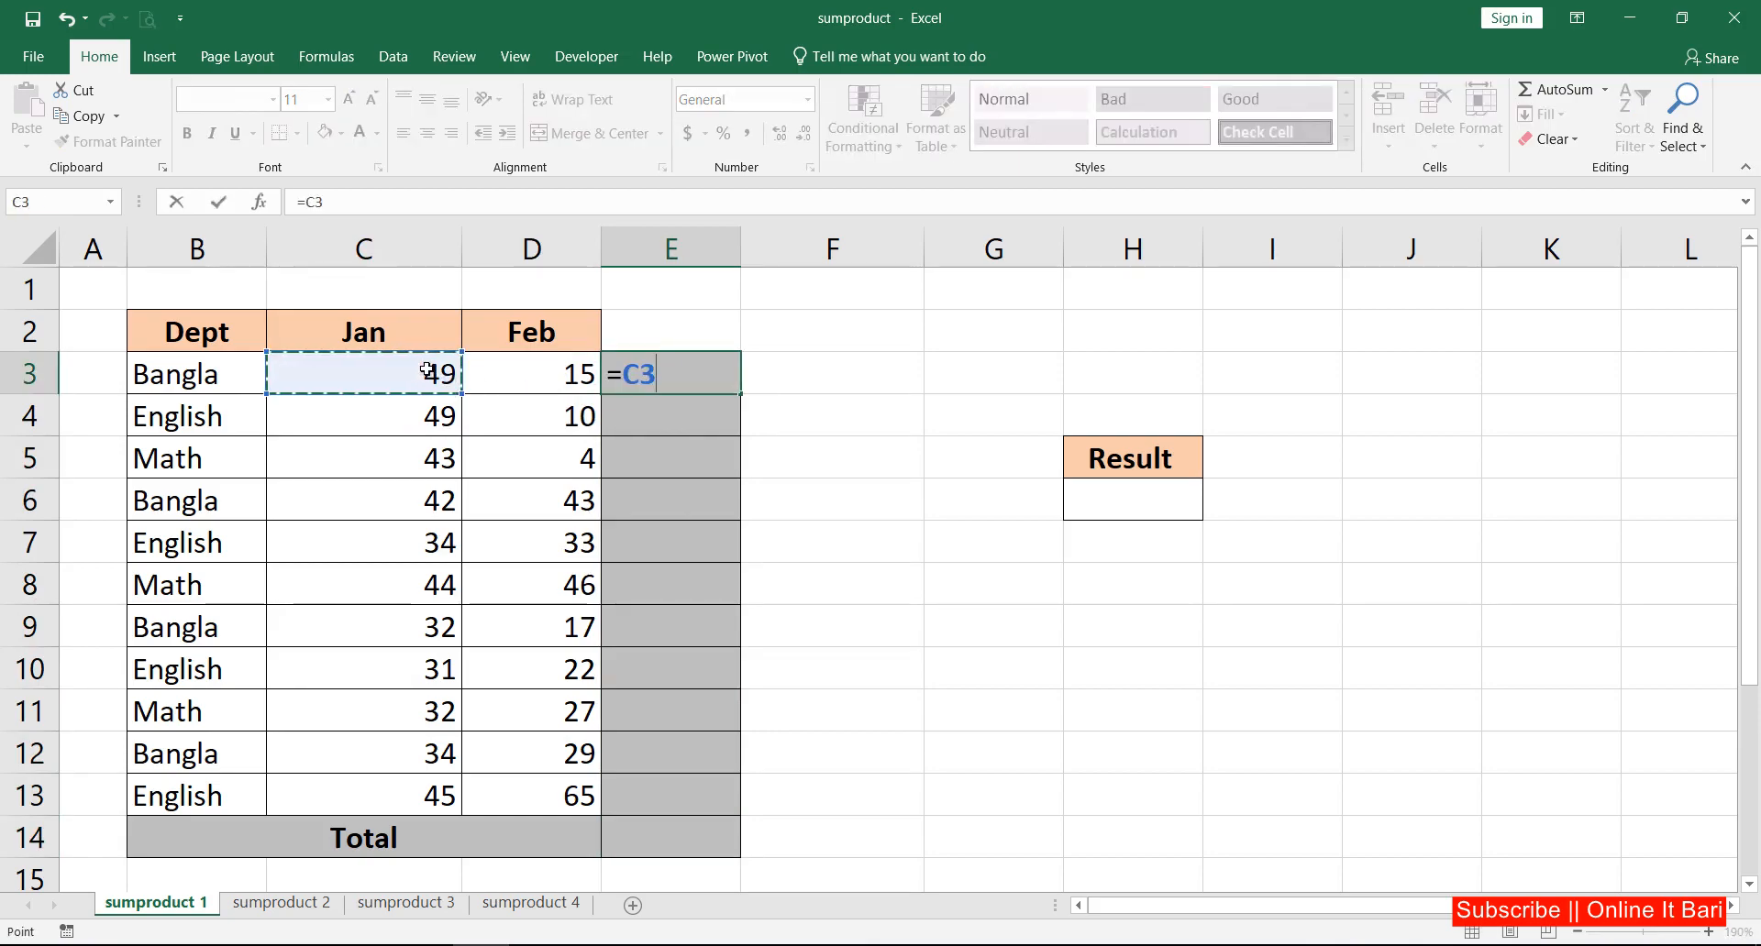
type("*")
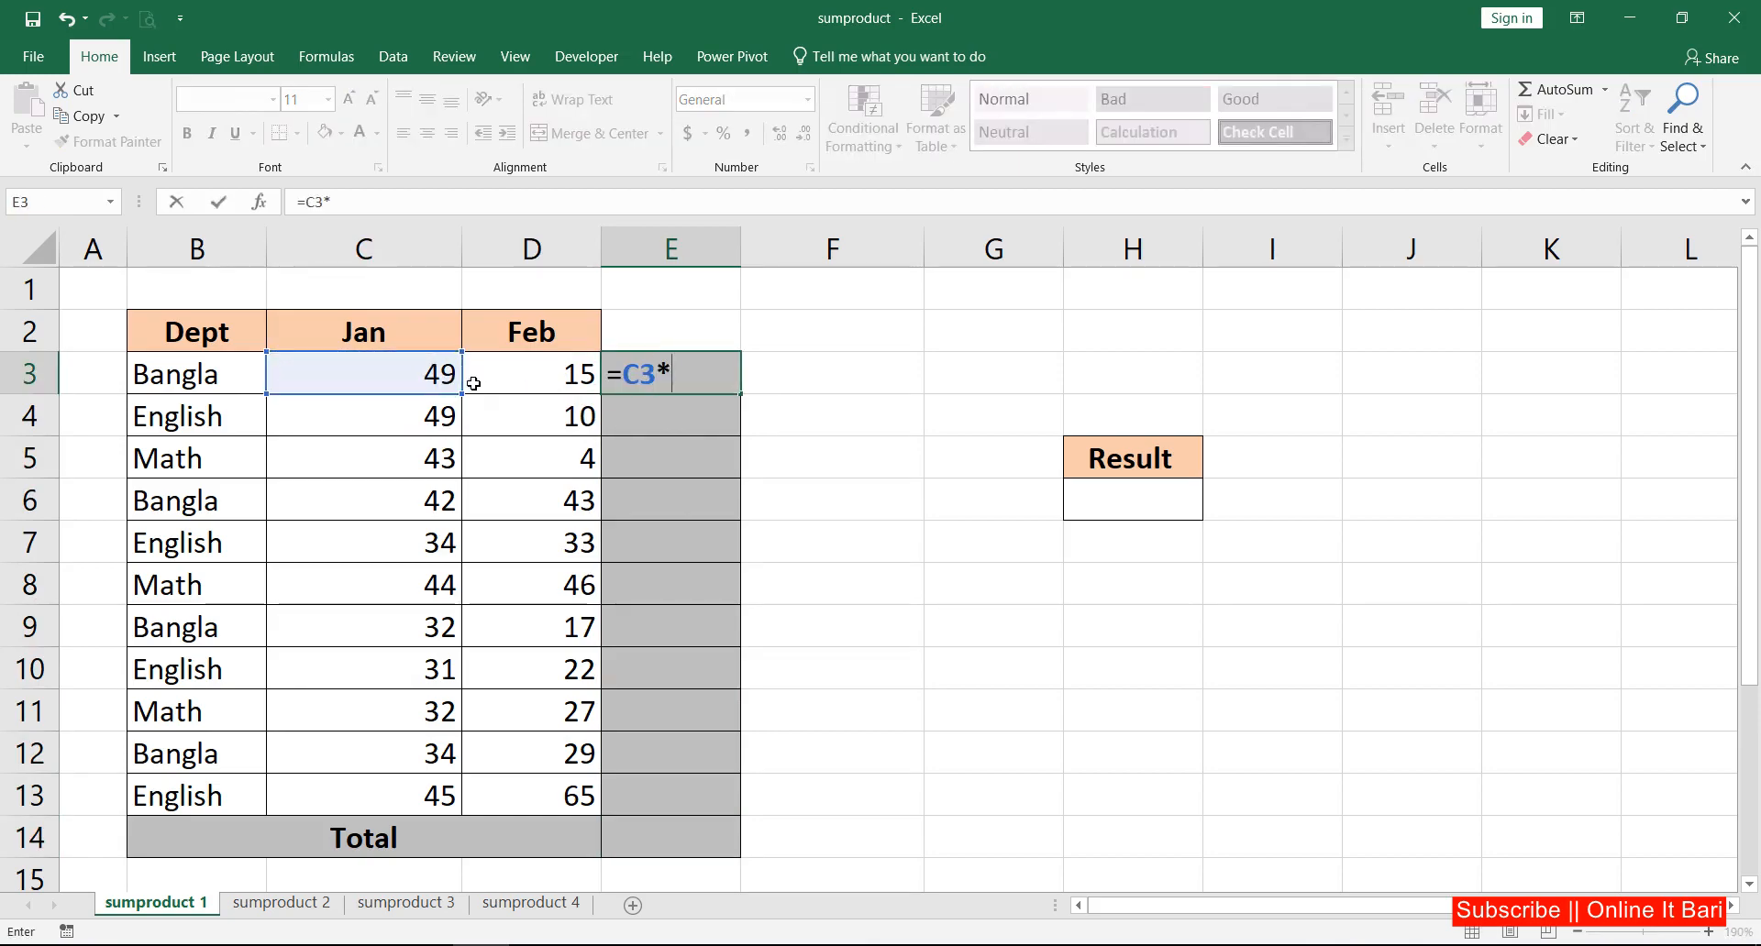
left_click(536, 375)
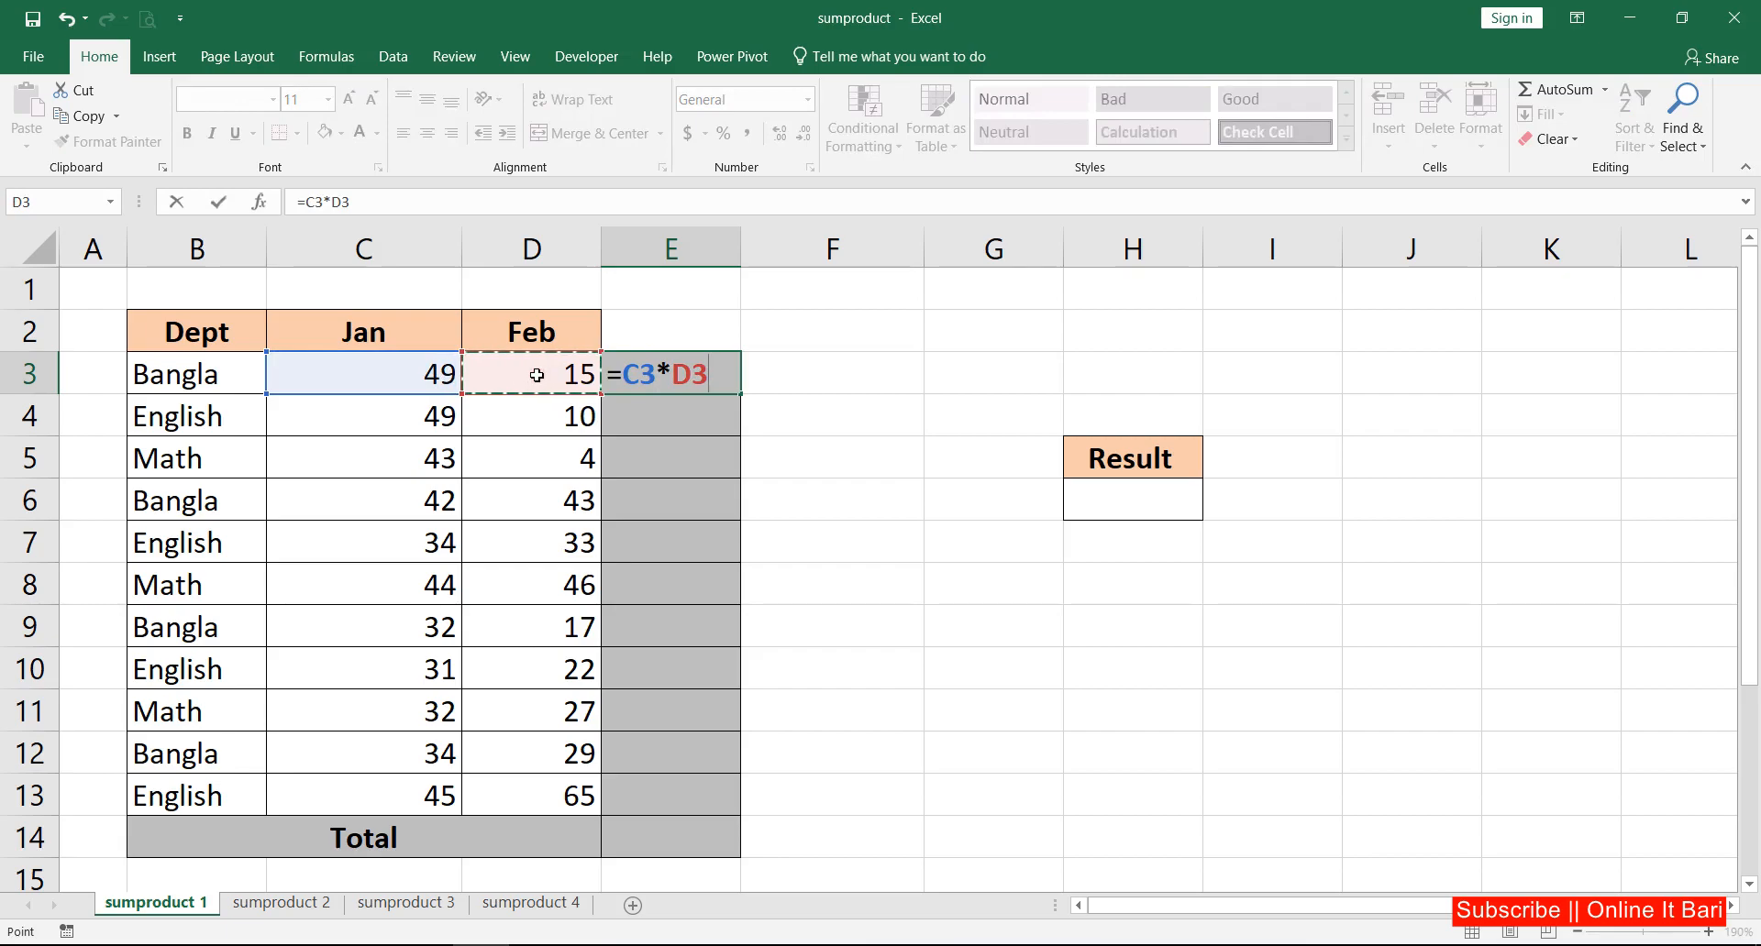
key("Return")
- Fill the E3 product formula down through E13 and check it against the Jan and Feb values
left_click(660, 365)
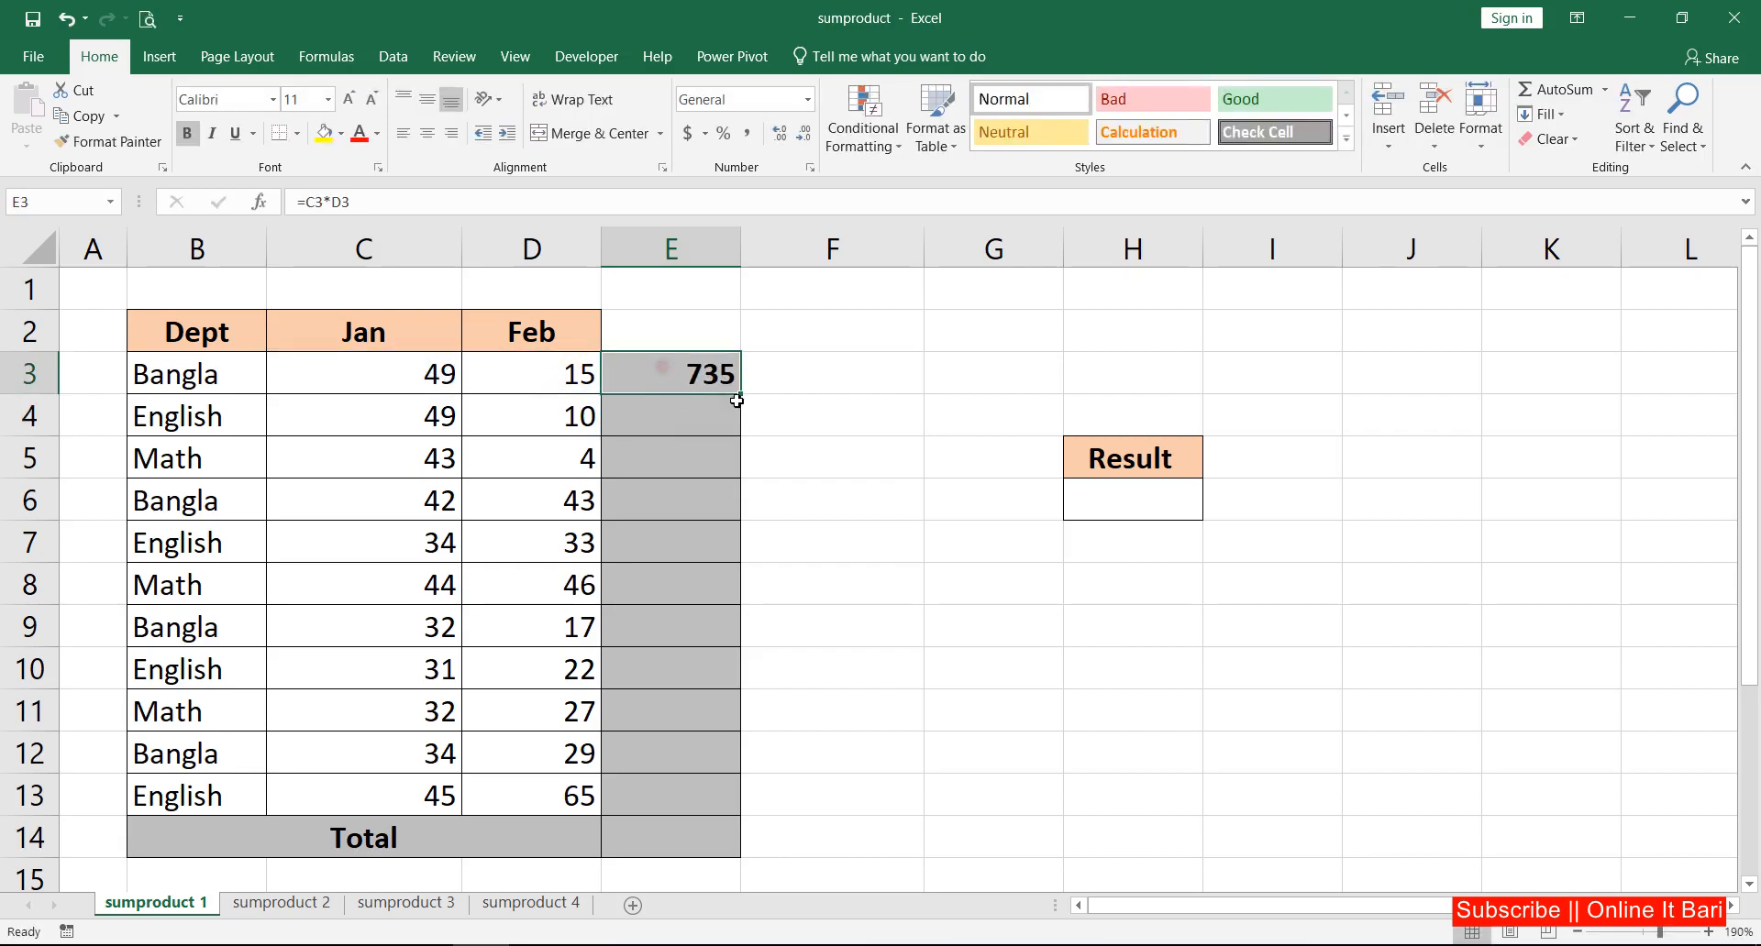
left_click_drag(742, 392, 720, 796)
left_click_drag(442, 710, 631, 711)
left_click_drag(426, 758, 679, 760)
- Total the row products in E14 with the formula =SUM(E3:E13)
left_click(672, 830)
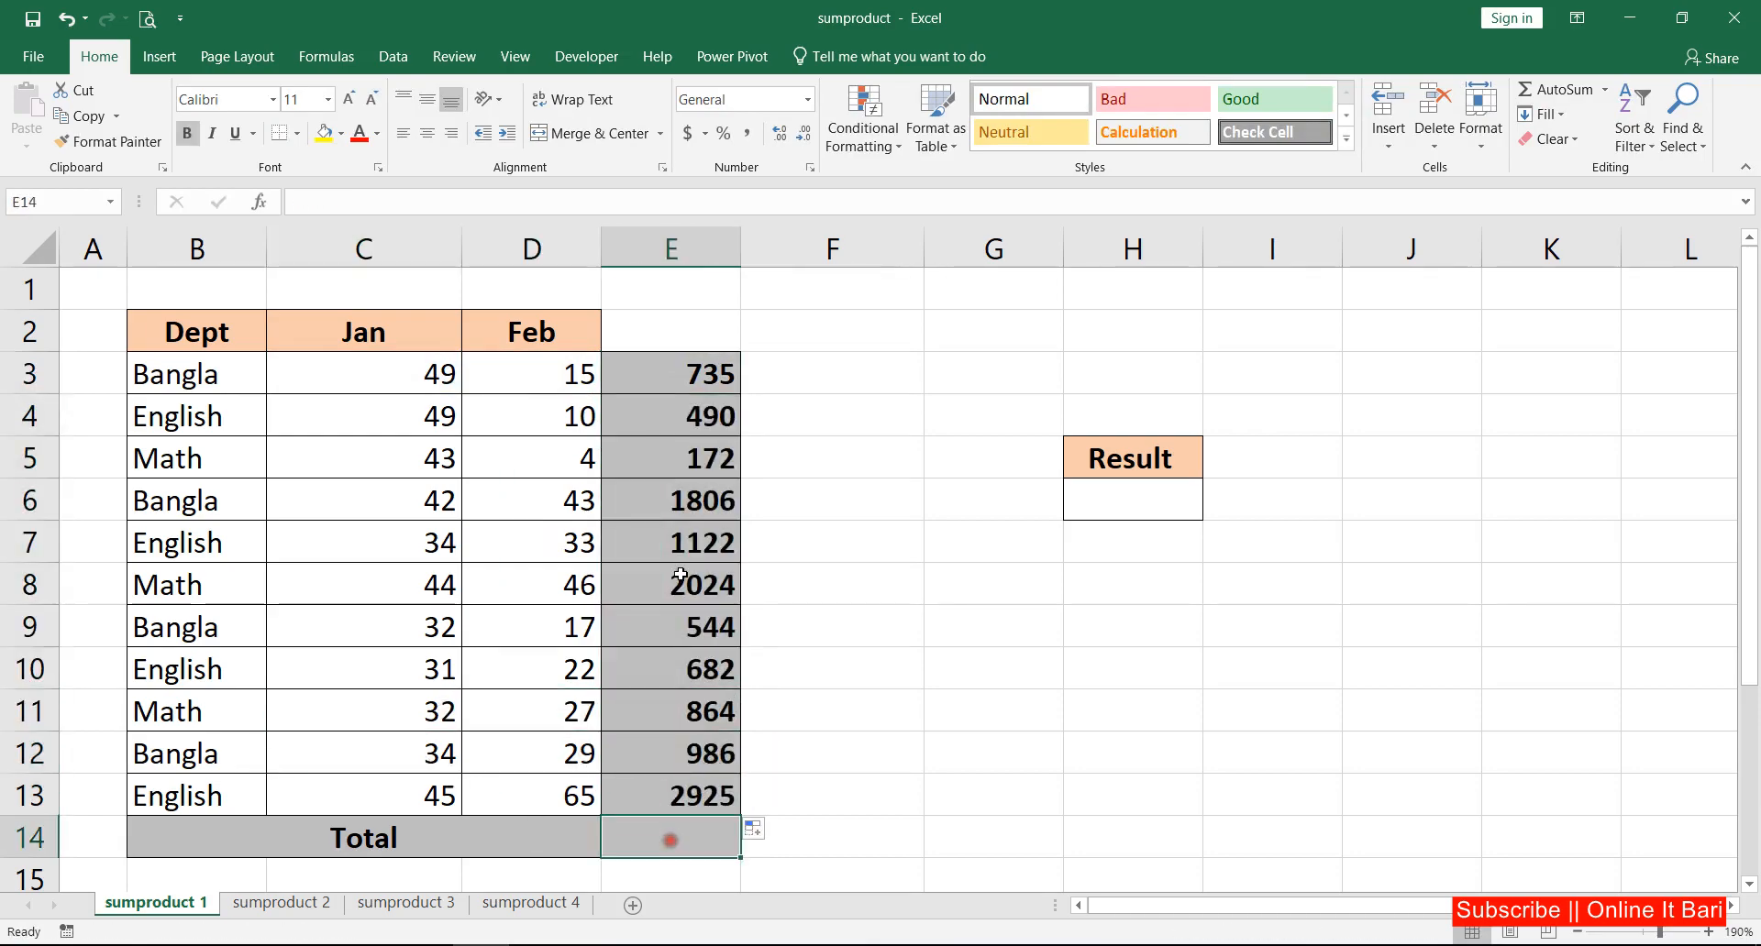
left_click_drag(691, 373, 700, 796)
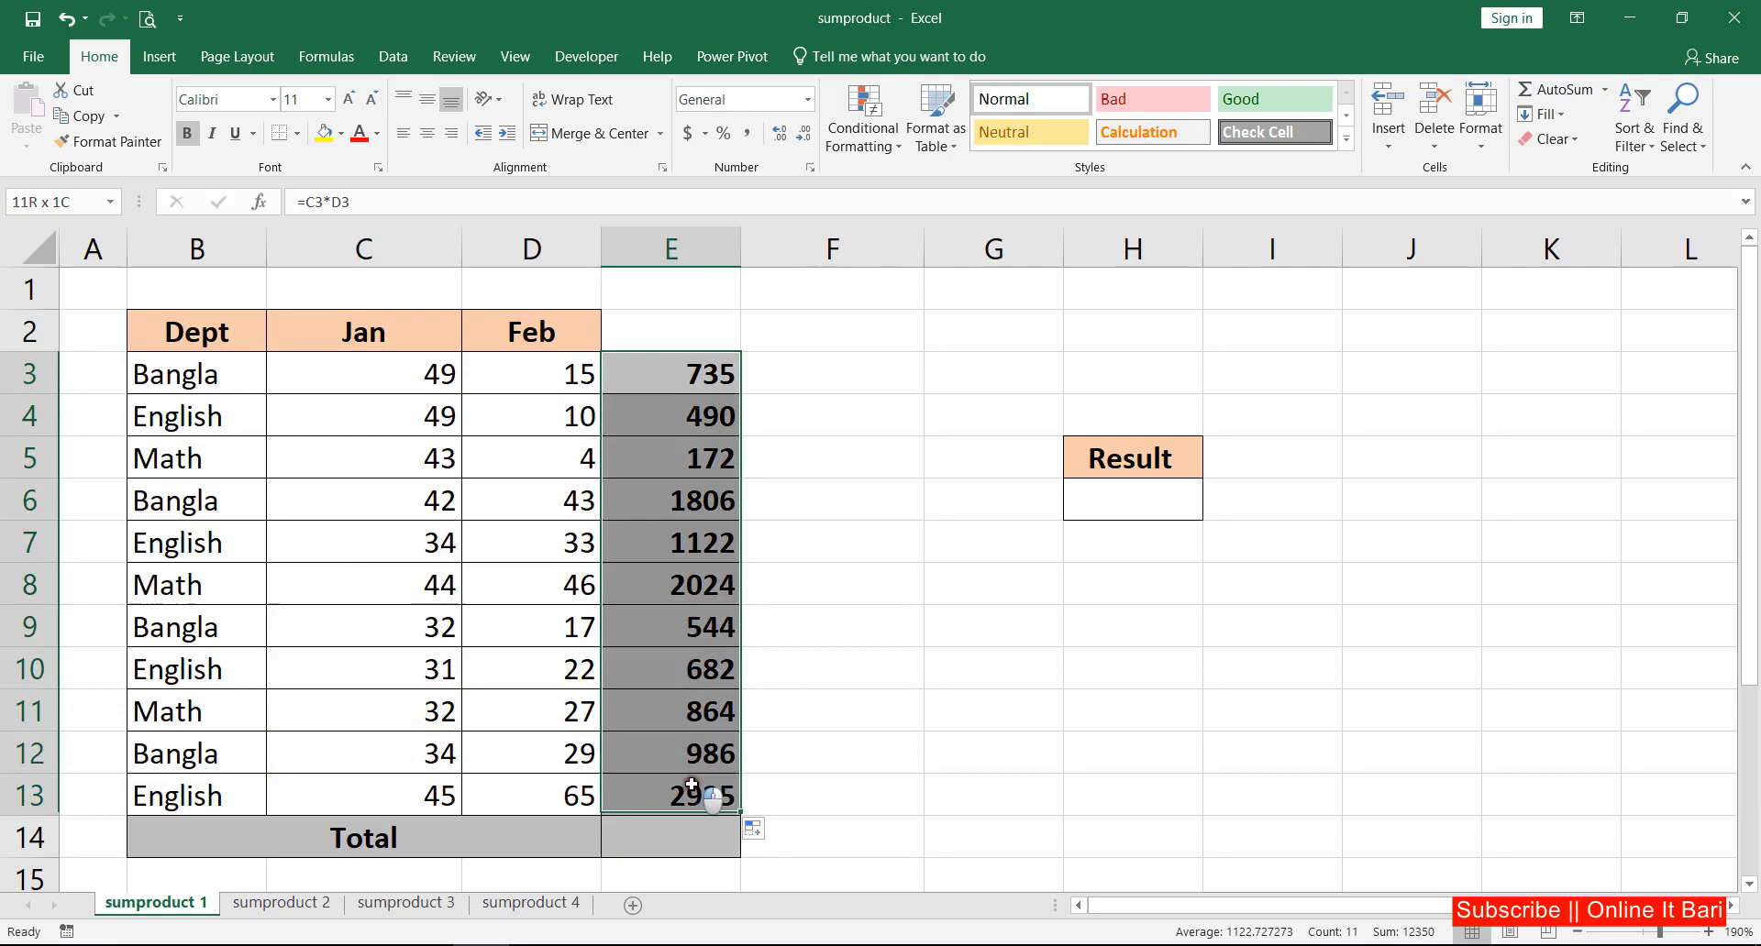
left_click(678, 843)
type("=sum")
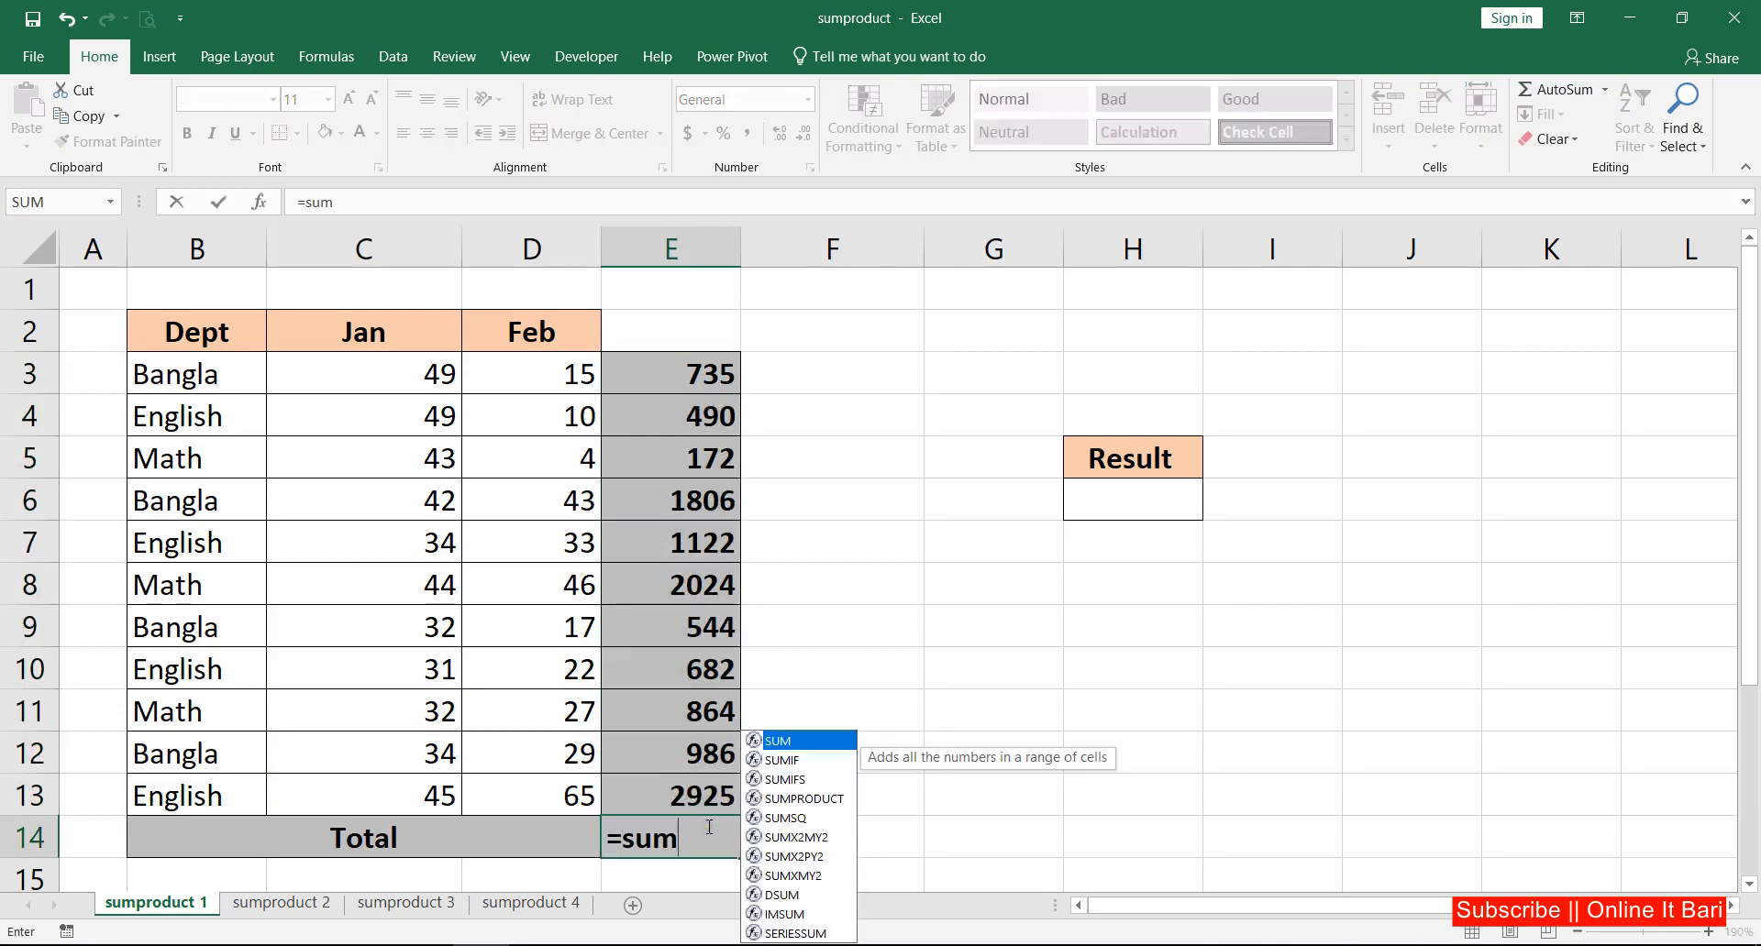
key("Tab")
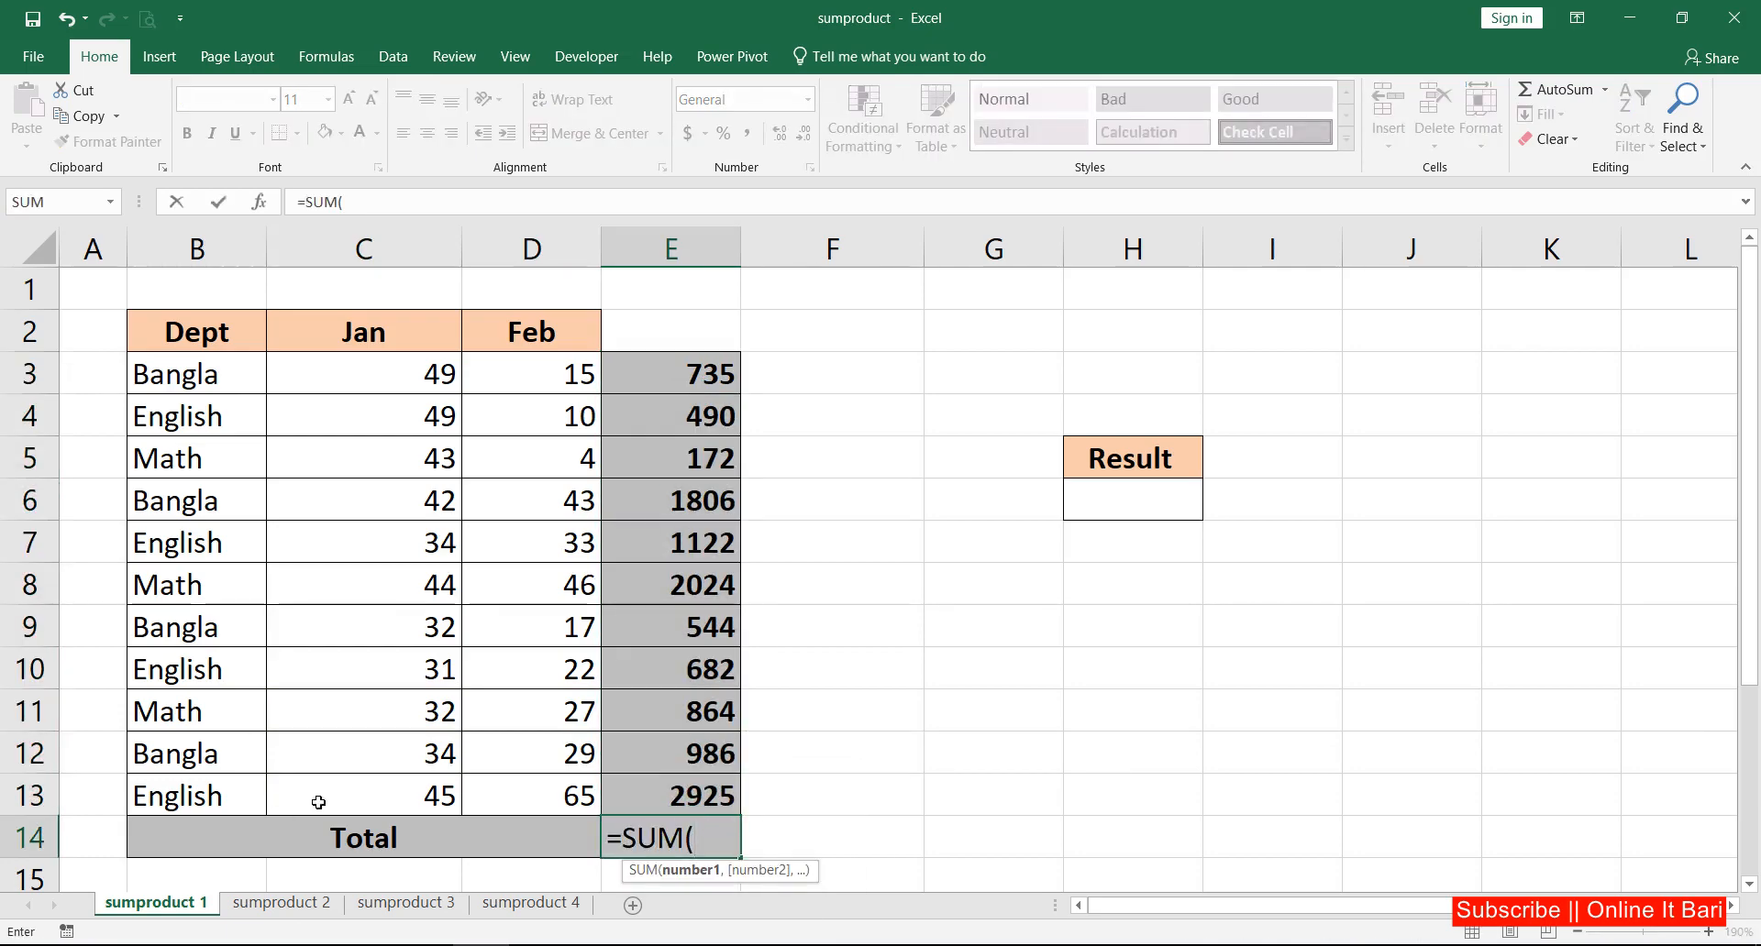
left_click_drag(696, 387, 652, 800)
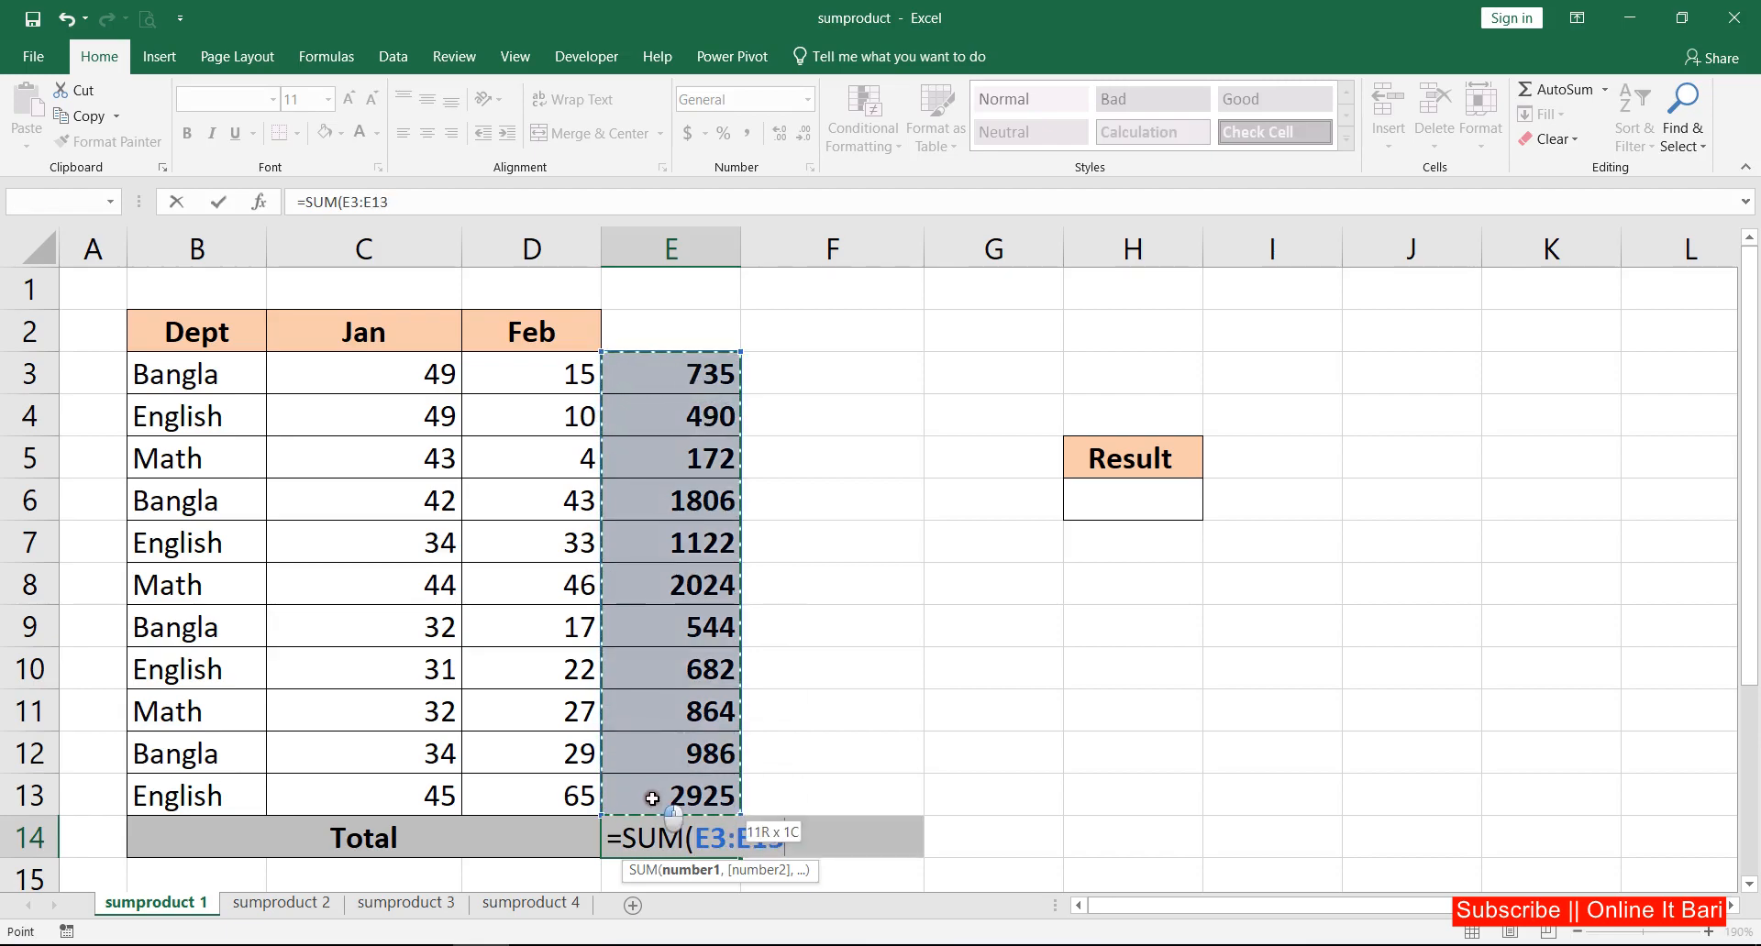
key("Return")
scroll(654, 739, "up", 1)
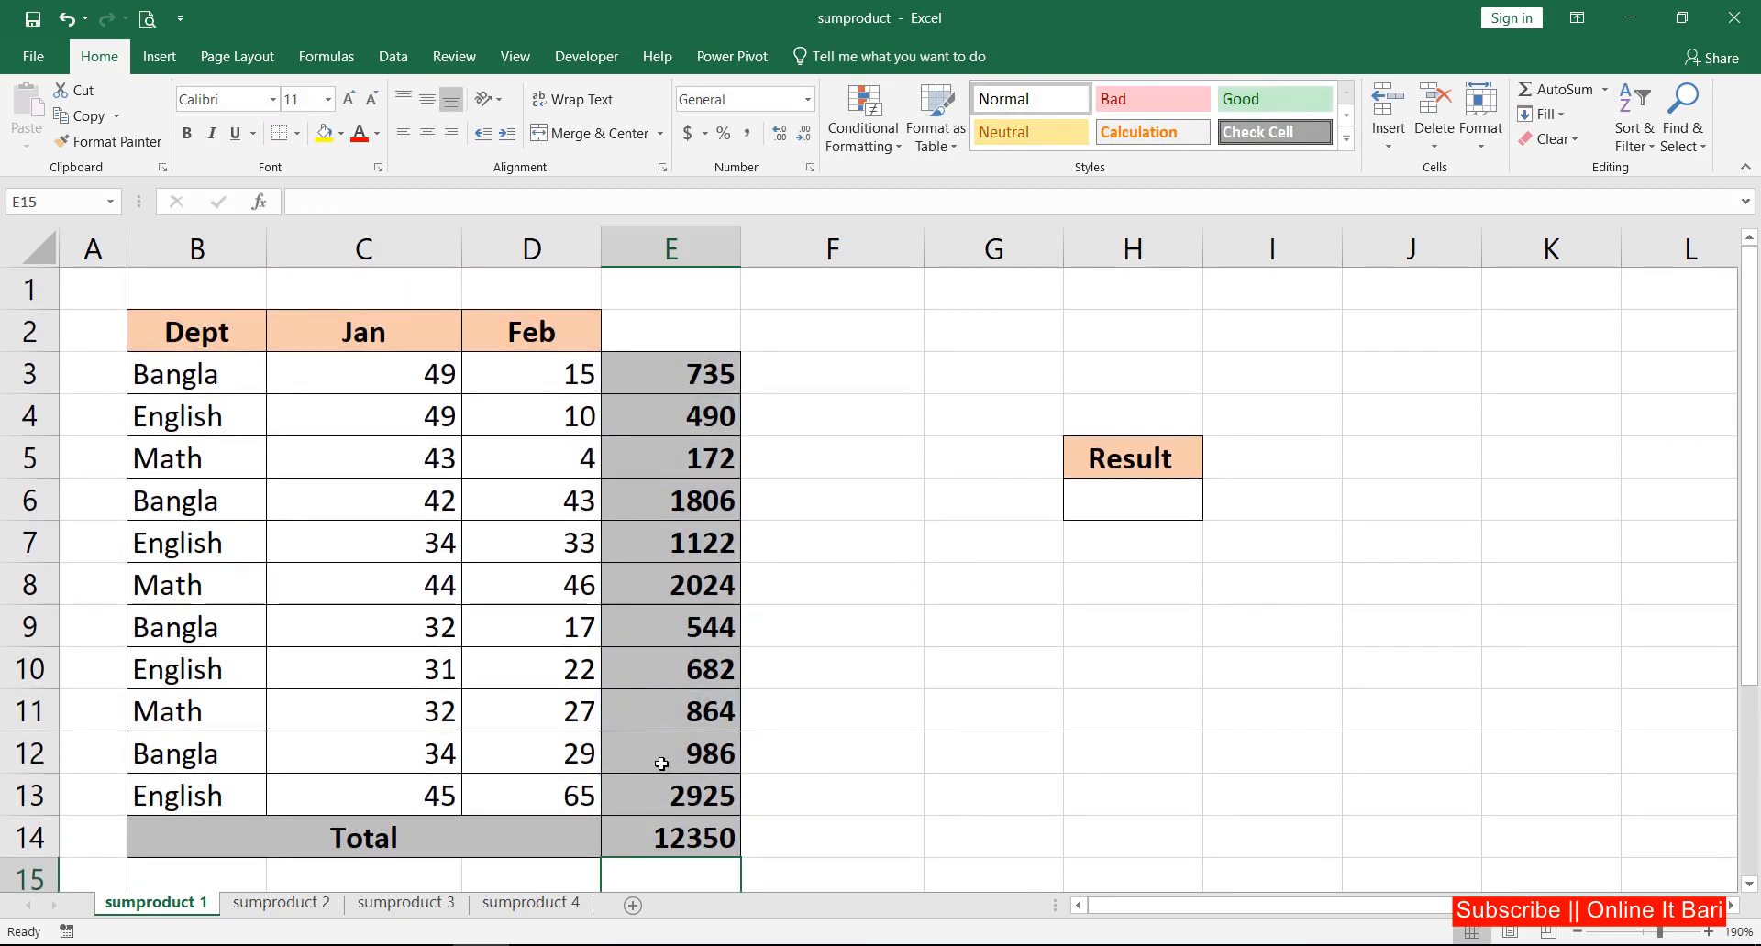
left_click(651, 842)
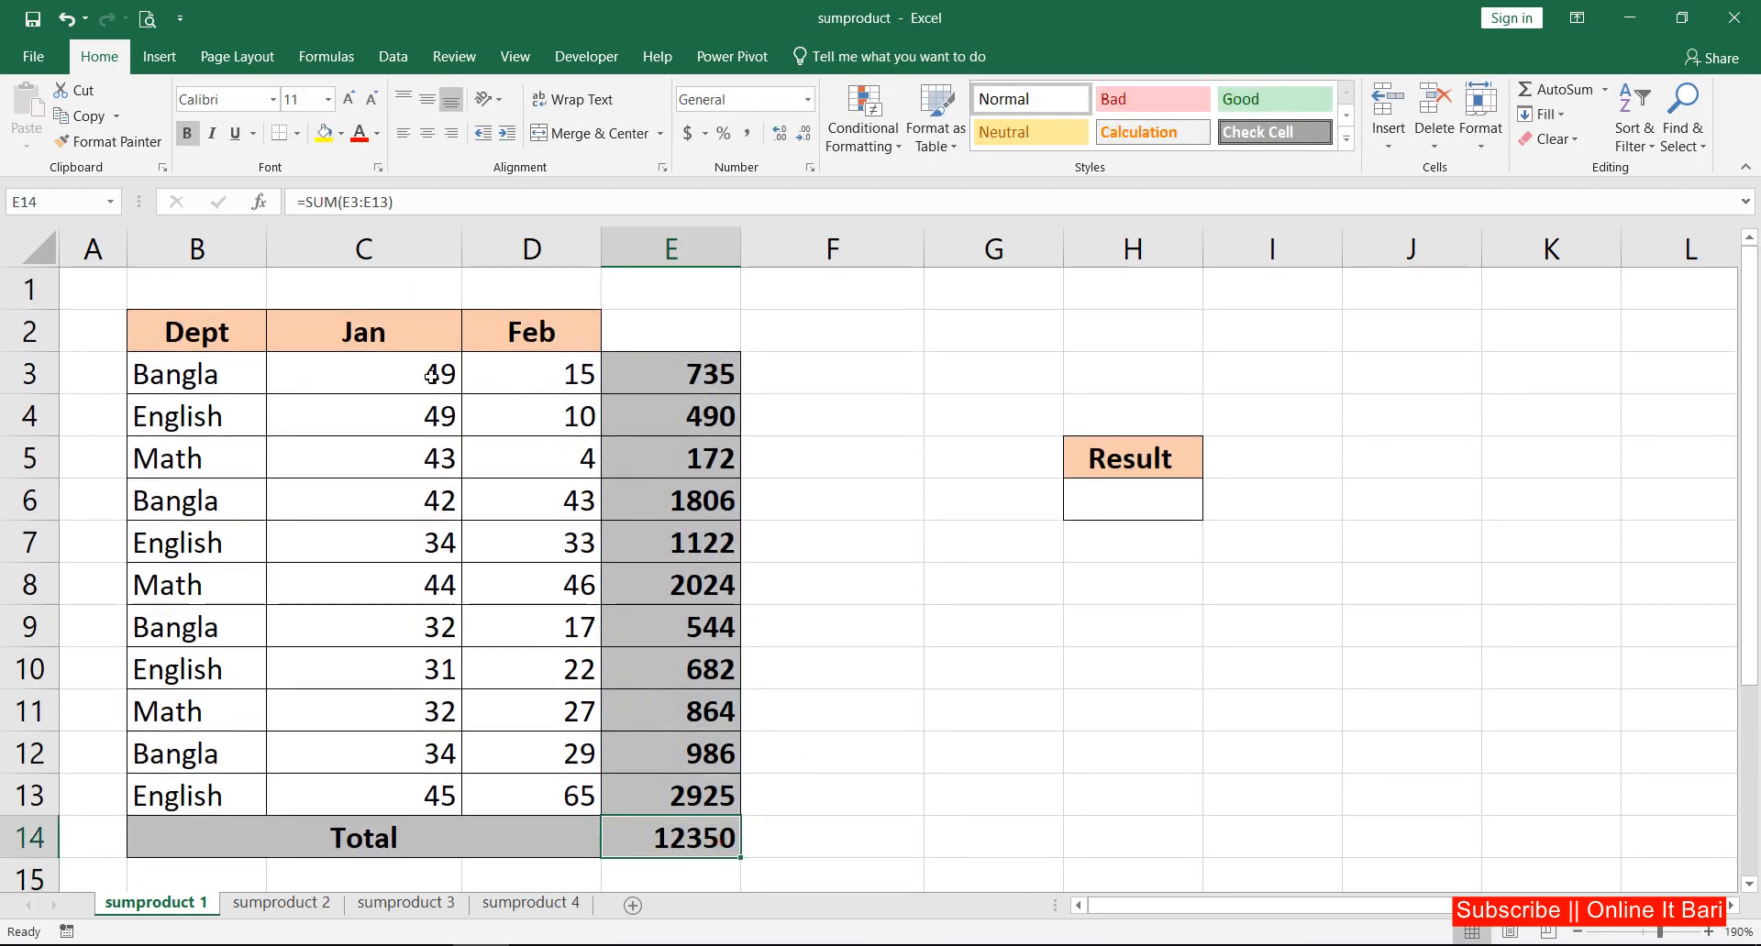
- Enter =SUMPRODUCT(C3:C13,D3:D13) in the Result cell H6 to combine the Jan and Feb columns directly
left_click_drag(431, 376, 431, 785)
left_click_drag(515, 378, 528, 796)
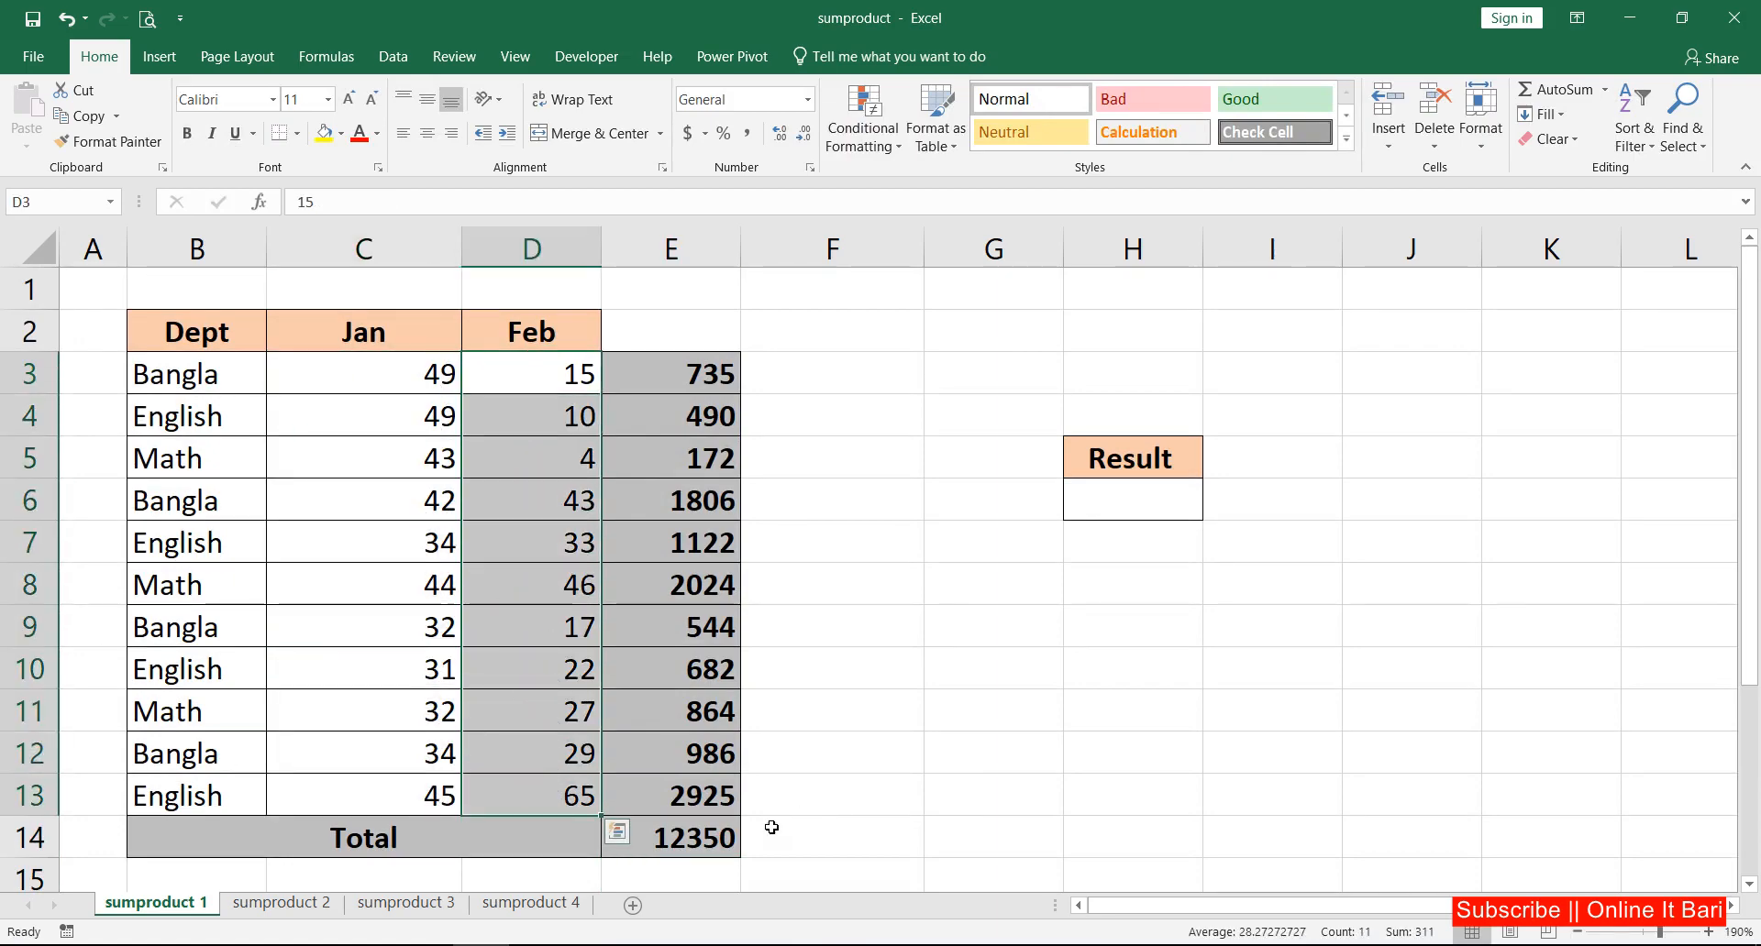
left_click(709, 843)
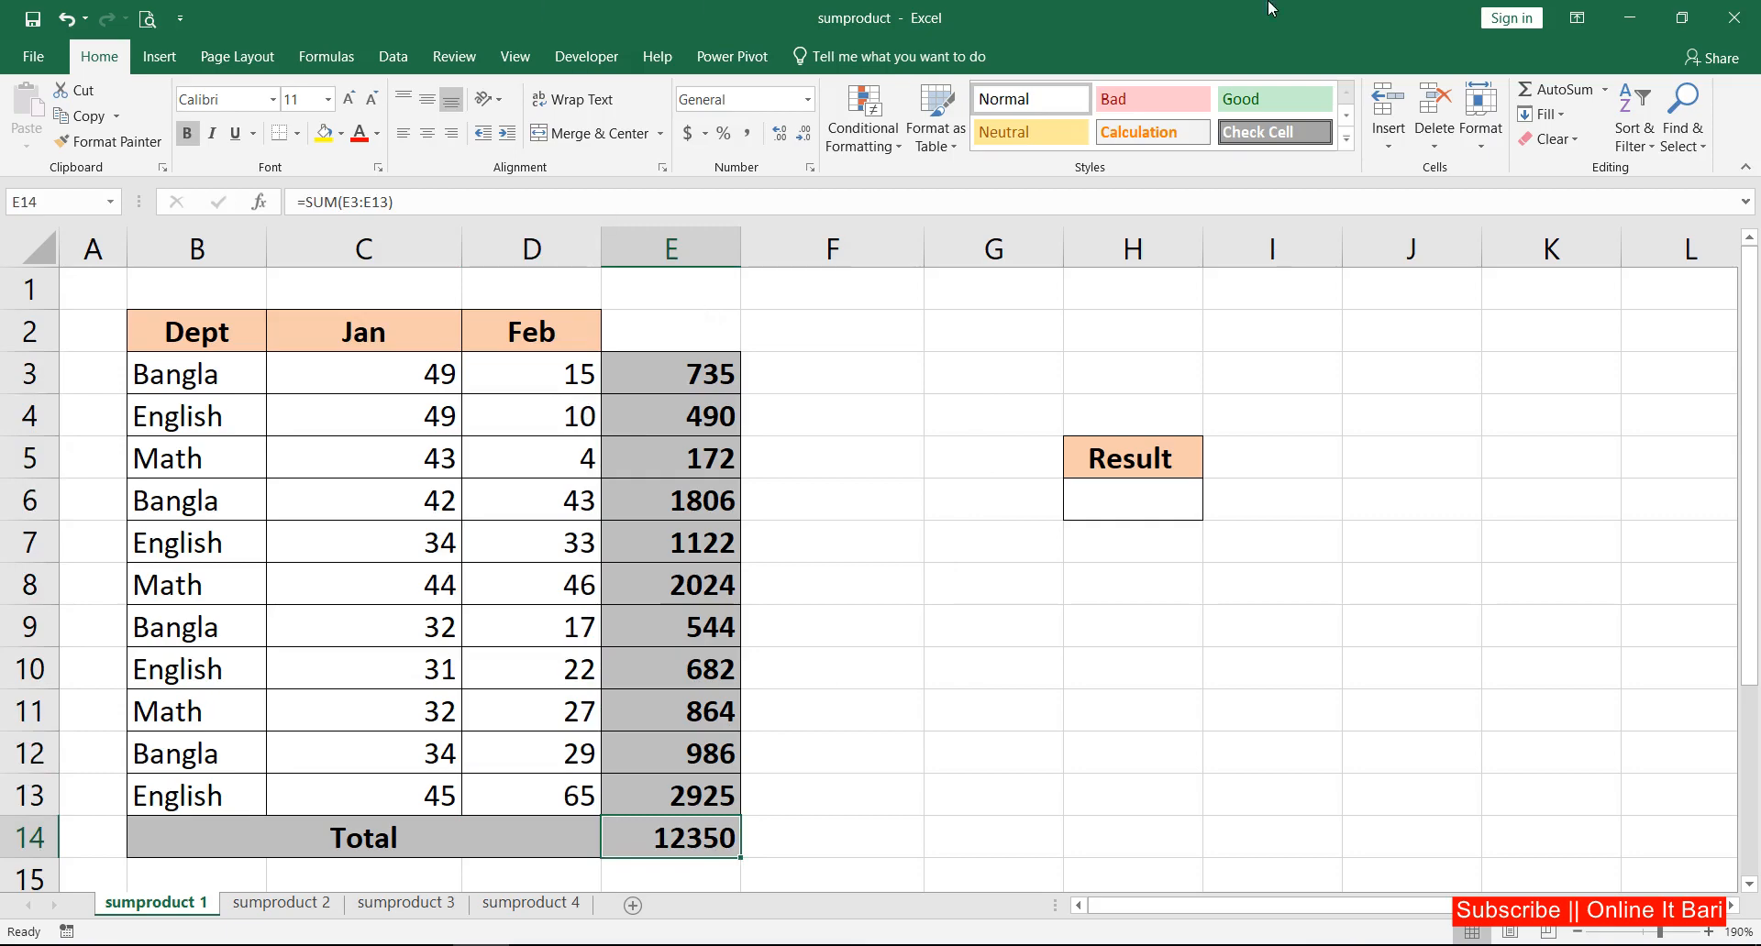
left_click(1122, 503)
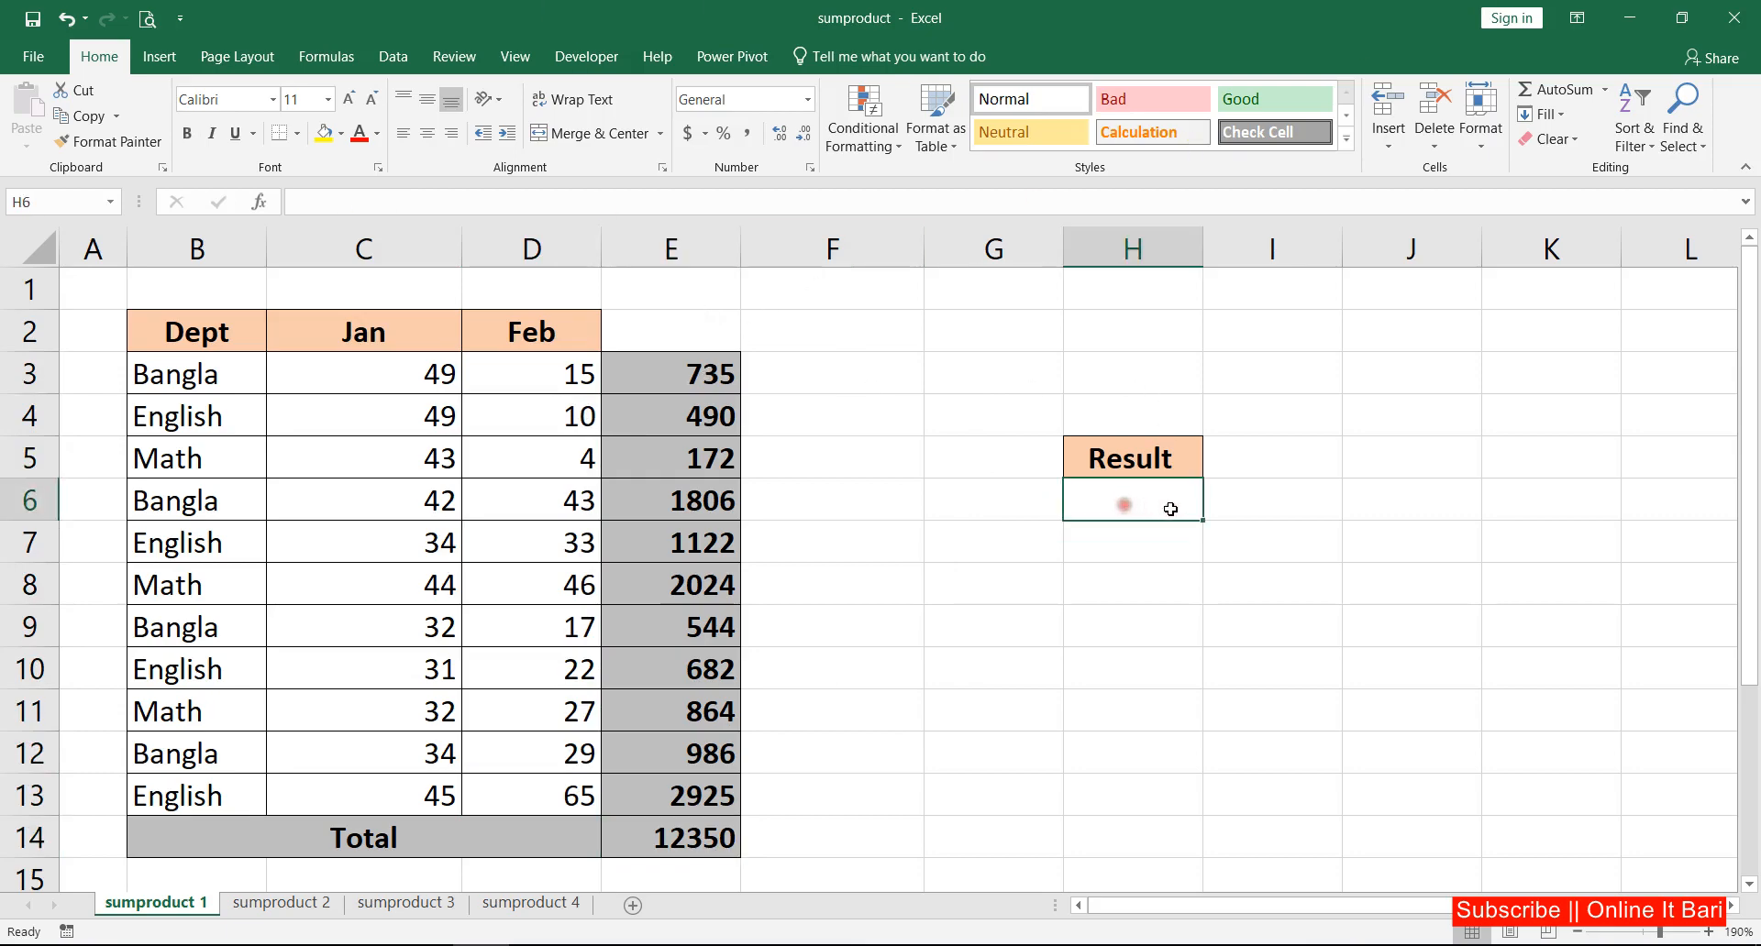
type("=sump")
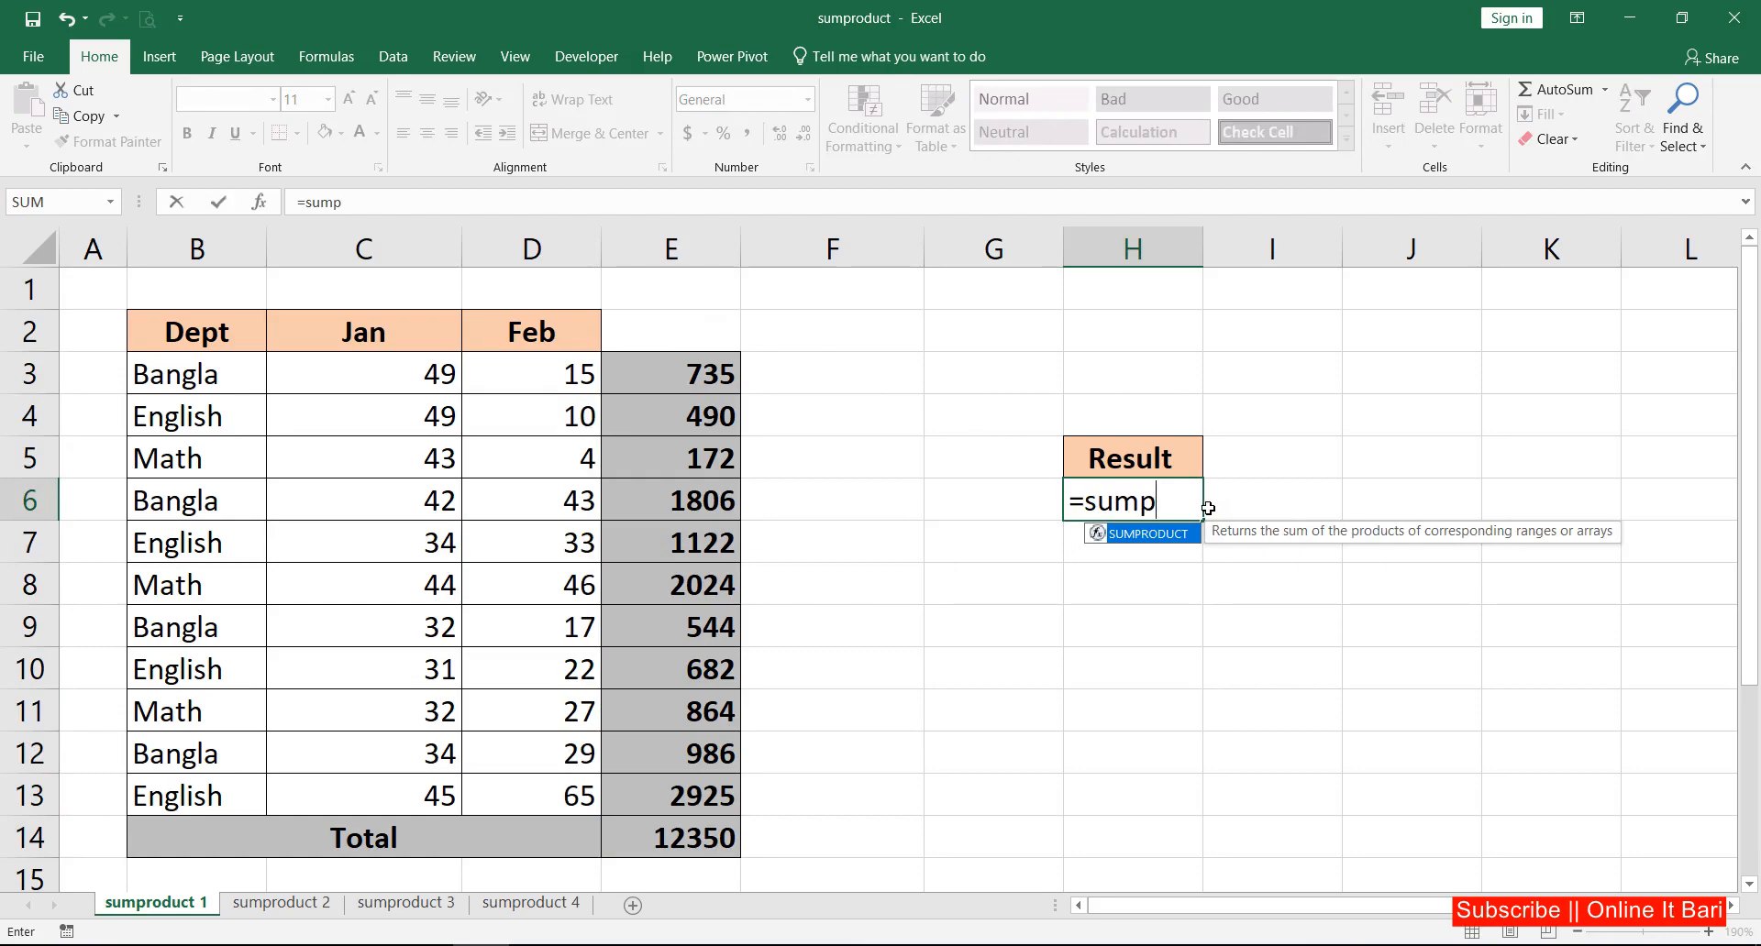
key("Tab")
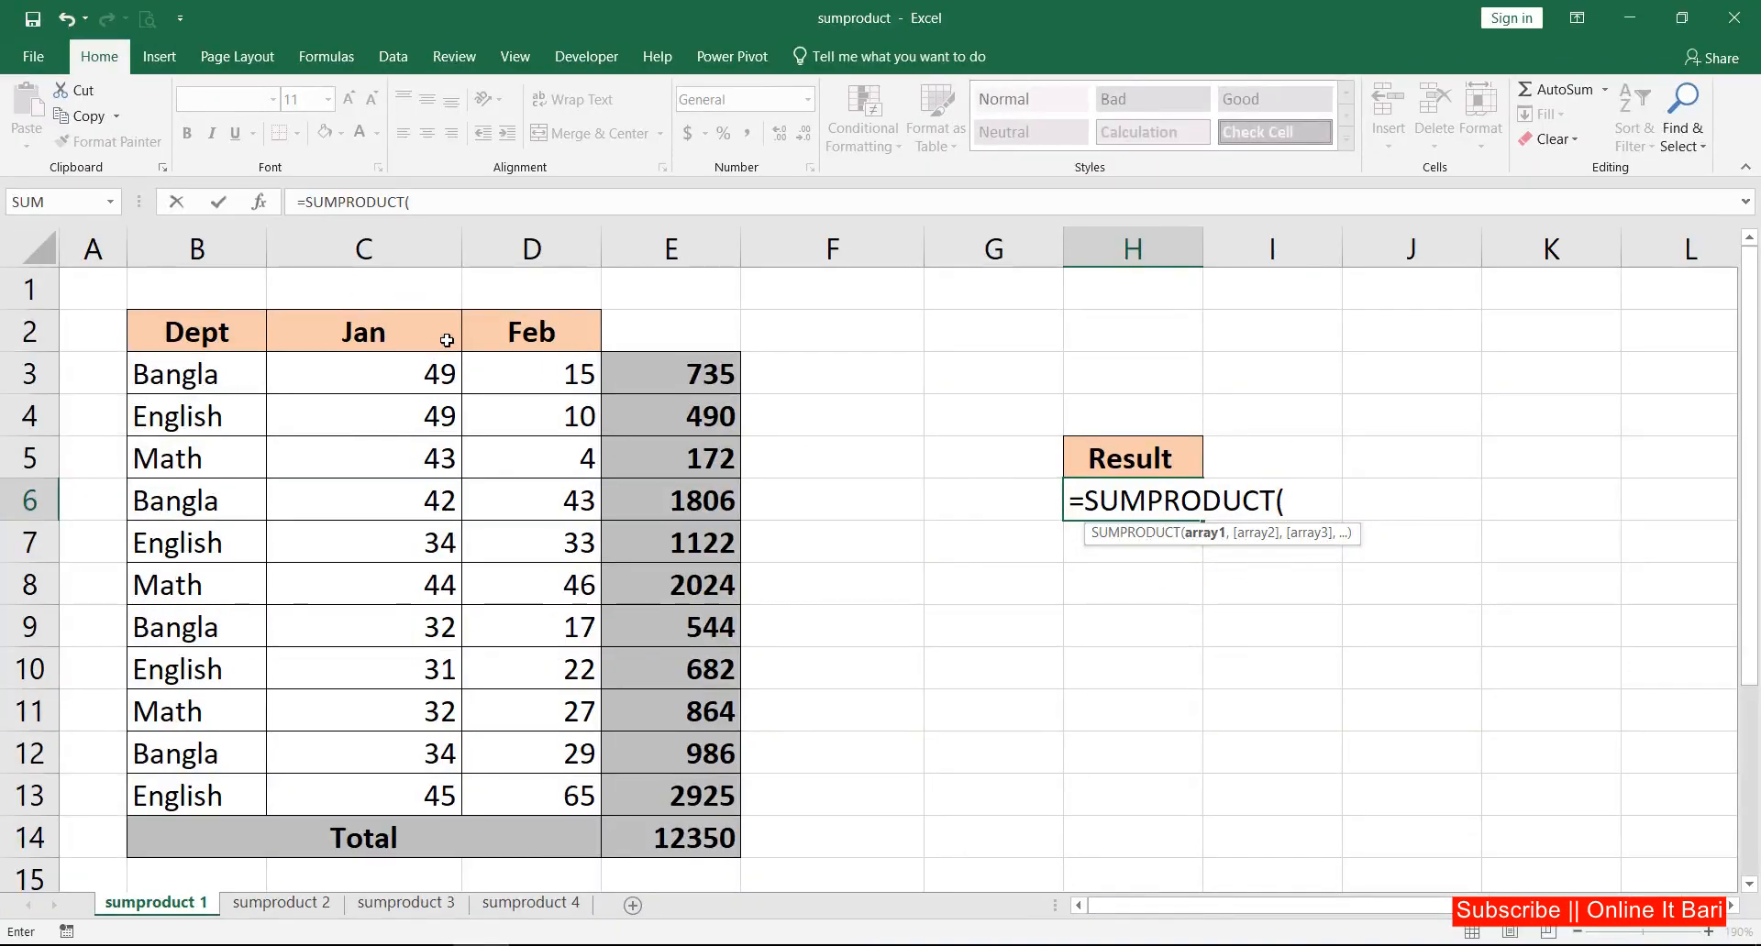
left_click_drag(421, 363, 393, 795)
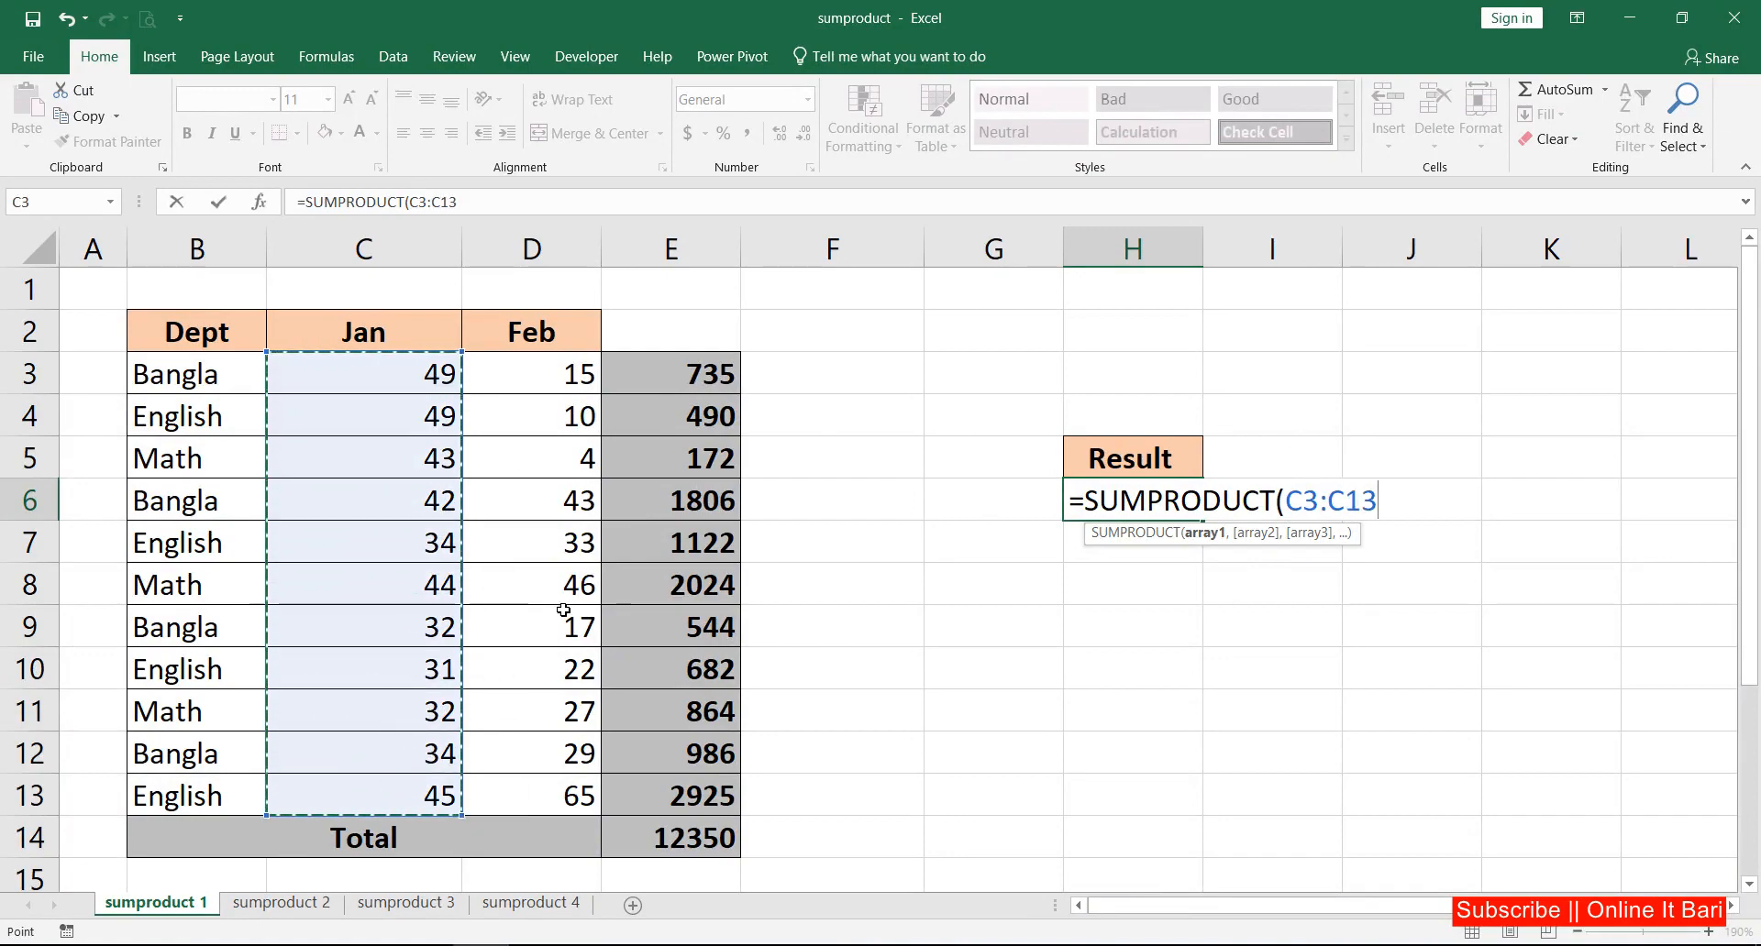
type(",")
left_click_drag(546, 404, 545, 792)
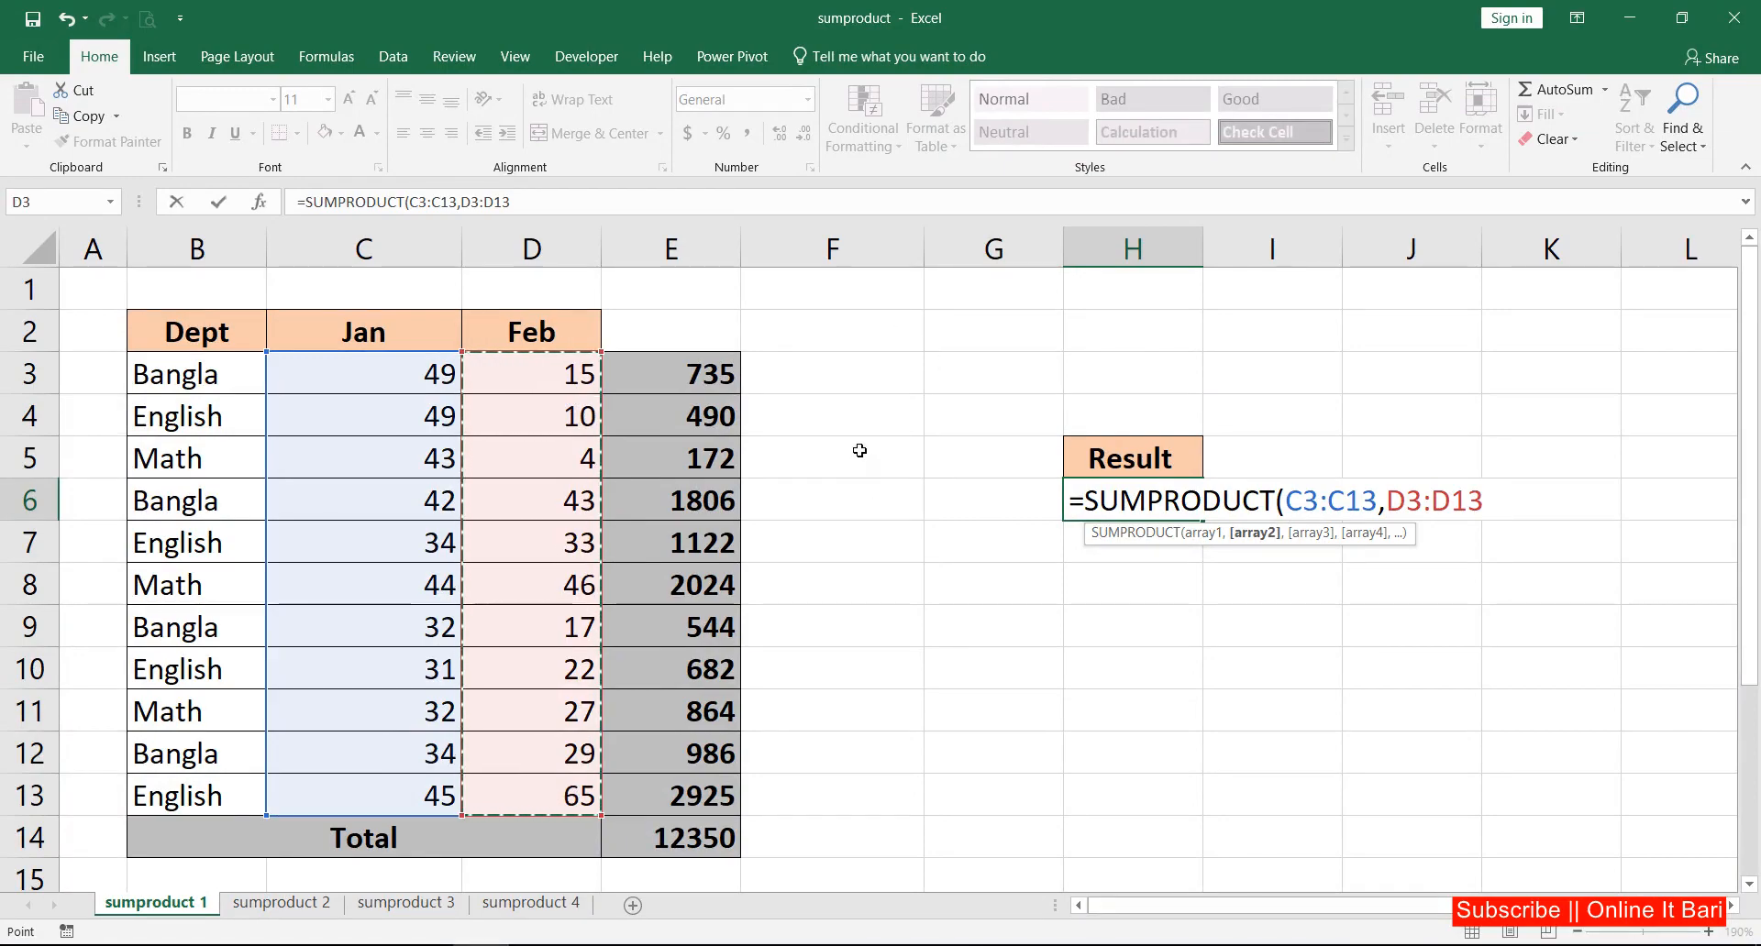
key("Return")
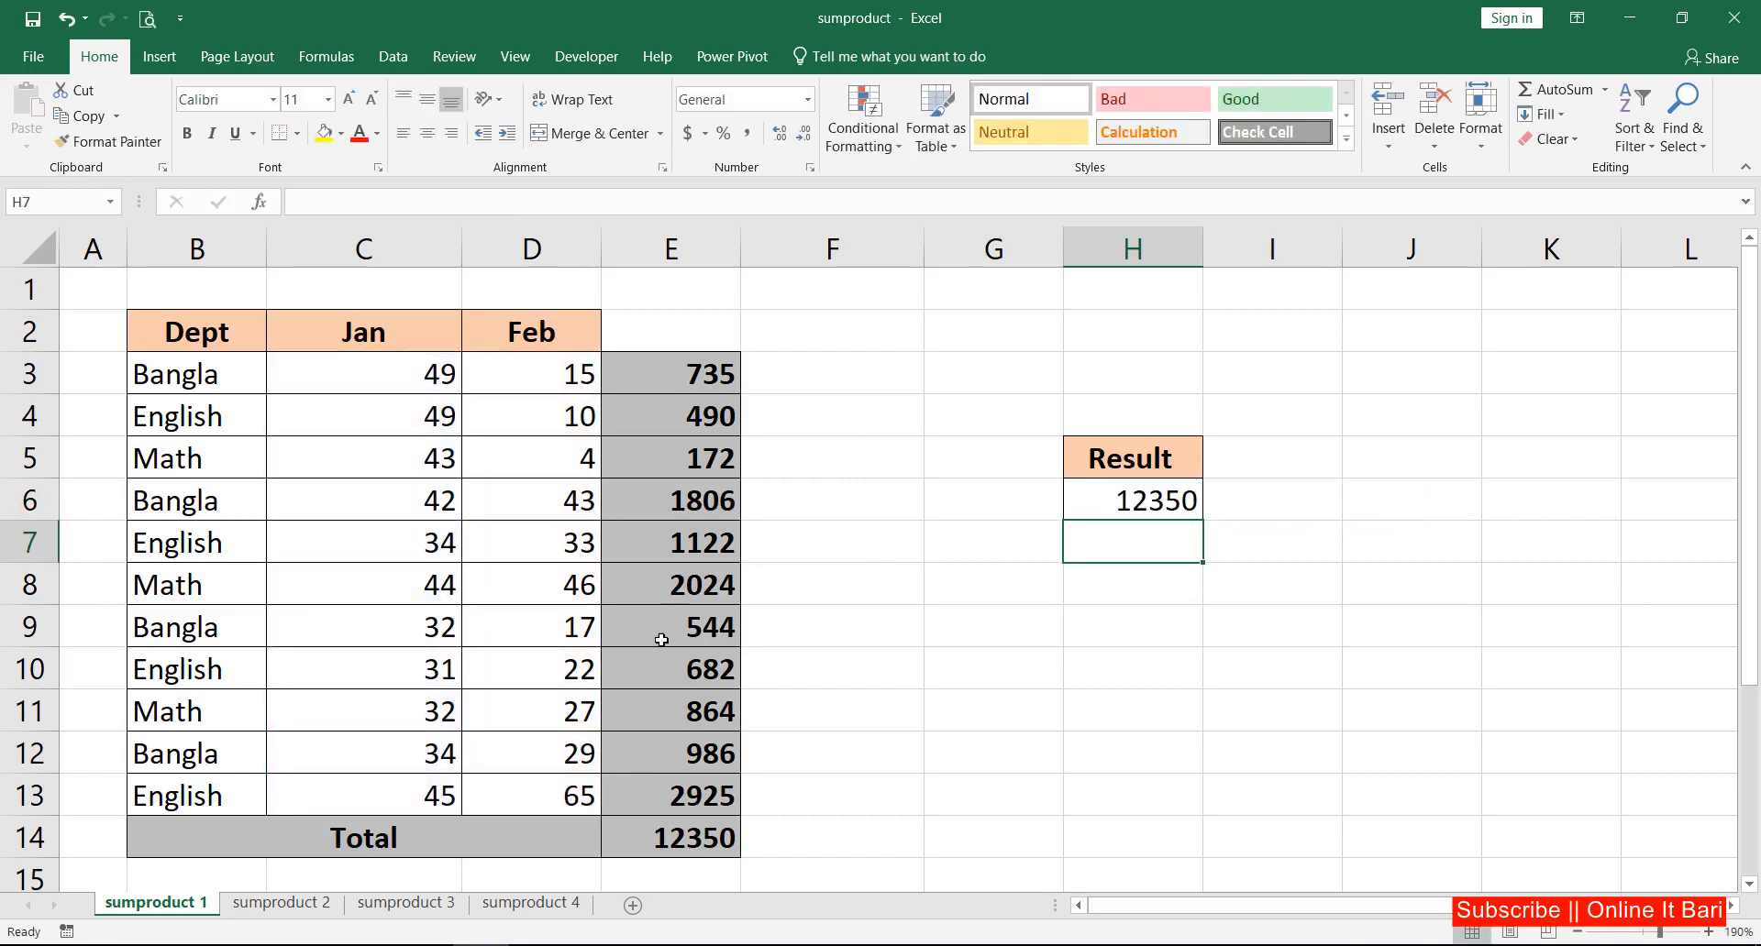
- Compare the Total in E14 and its row products with the SUMPRODUCT result in H6
left_click(694, 835)
left_click_drag(669, 374, 758, 829)
left_click(1163, 499)
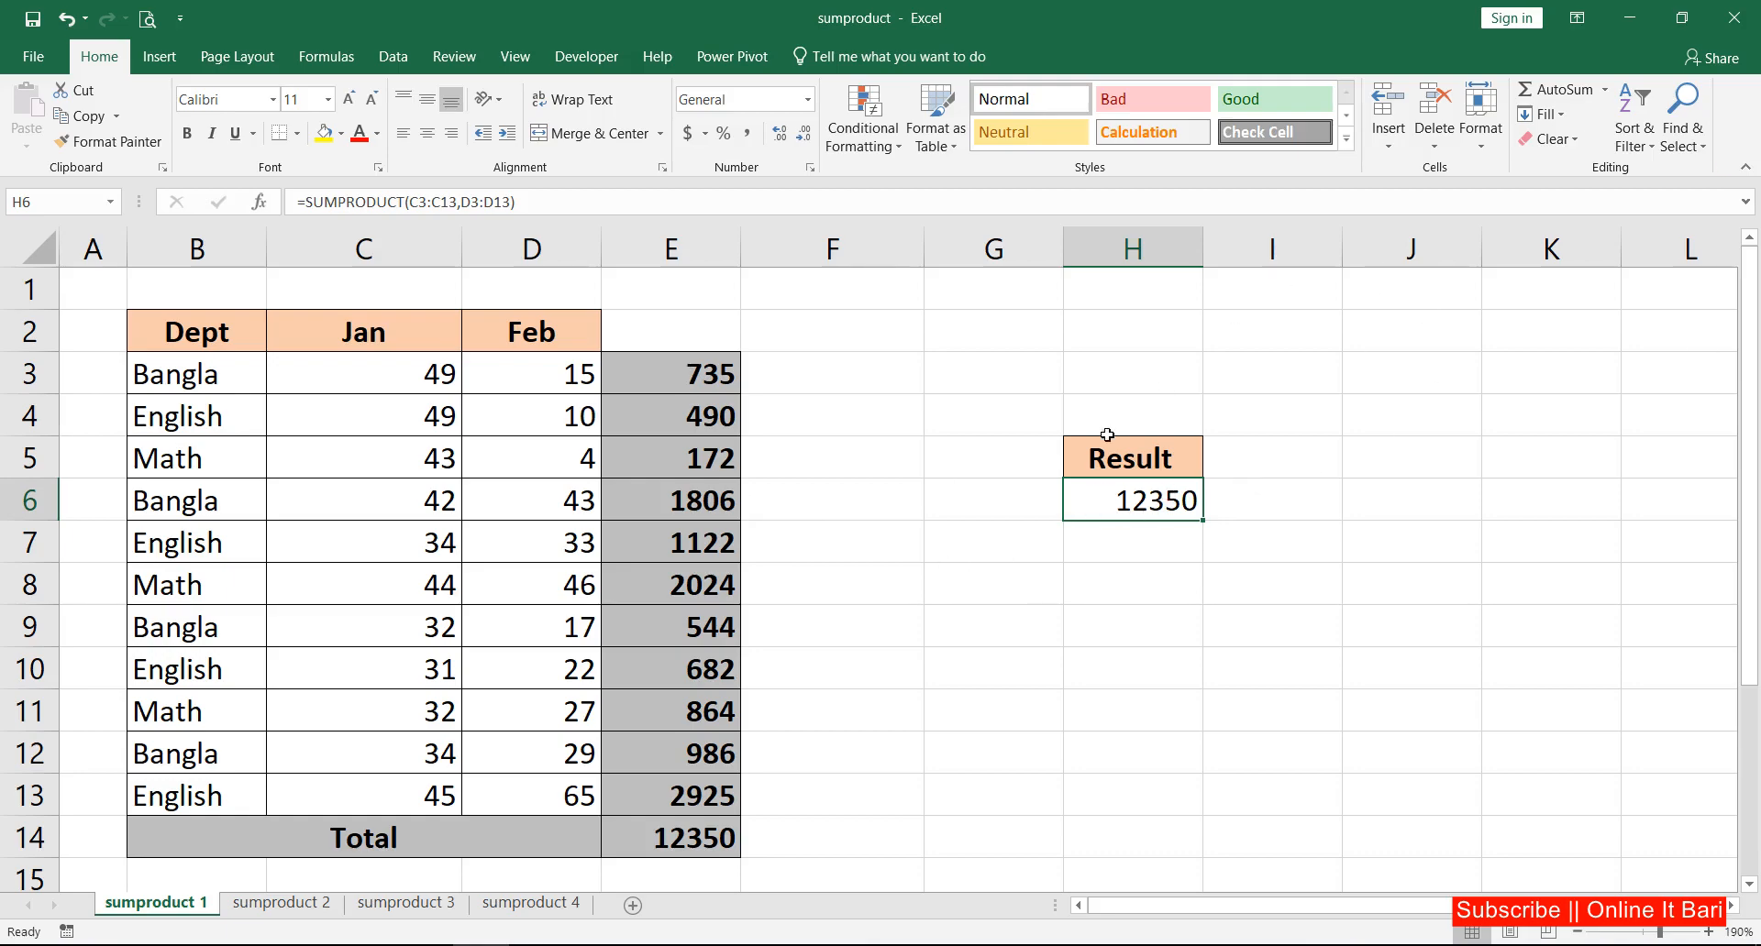
left_click(989, 389)
left_click_drag(431, 374, 654, 405)
left_click(1121, 512)
- Open the sumproduct 2 sheet and examine its Dept, Section and Jan columns
left_click(273, 906)
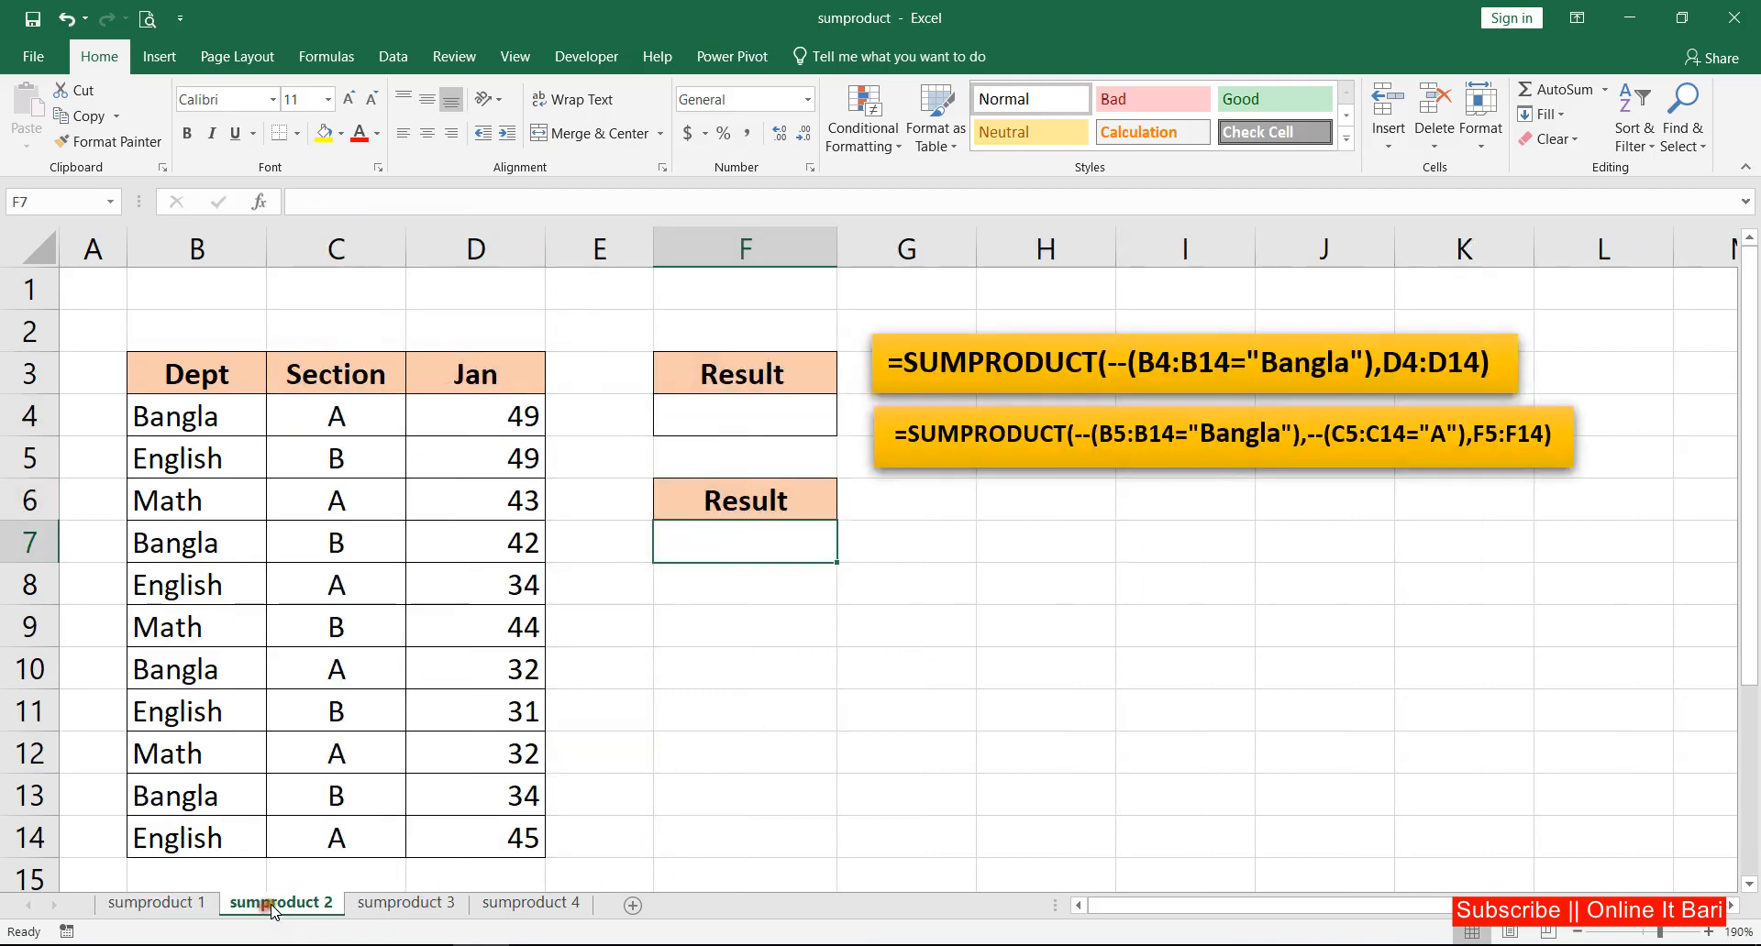
left_click(694, 587)
left_click(748, 388)
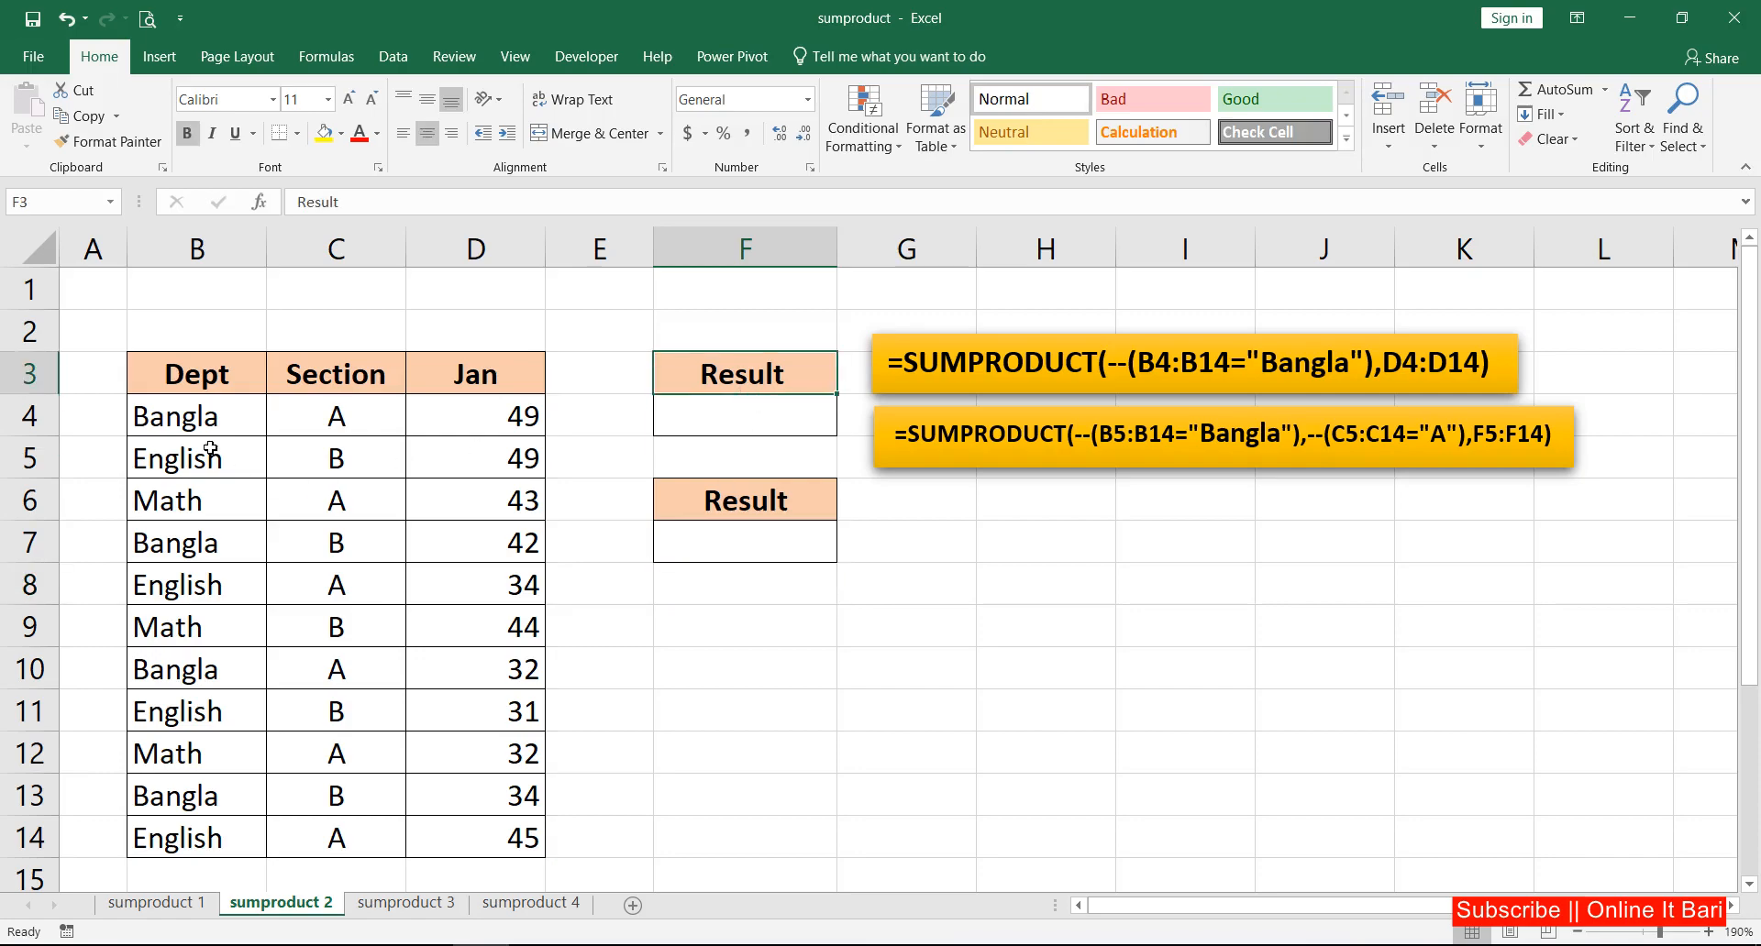
left_click_drag(185, 390, 191, 676)
left_click_drag(338, 384, 344, 628)
left_click_drag(495, 376, 490, 782)
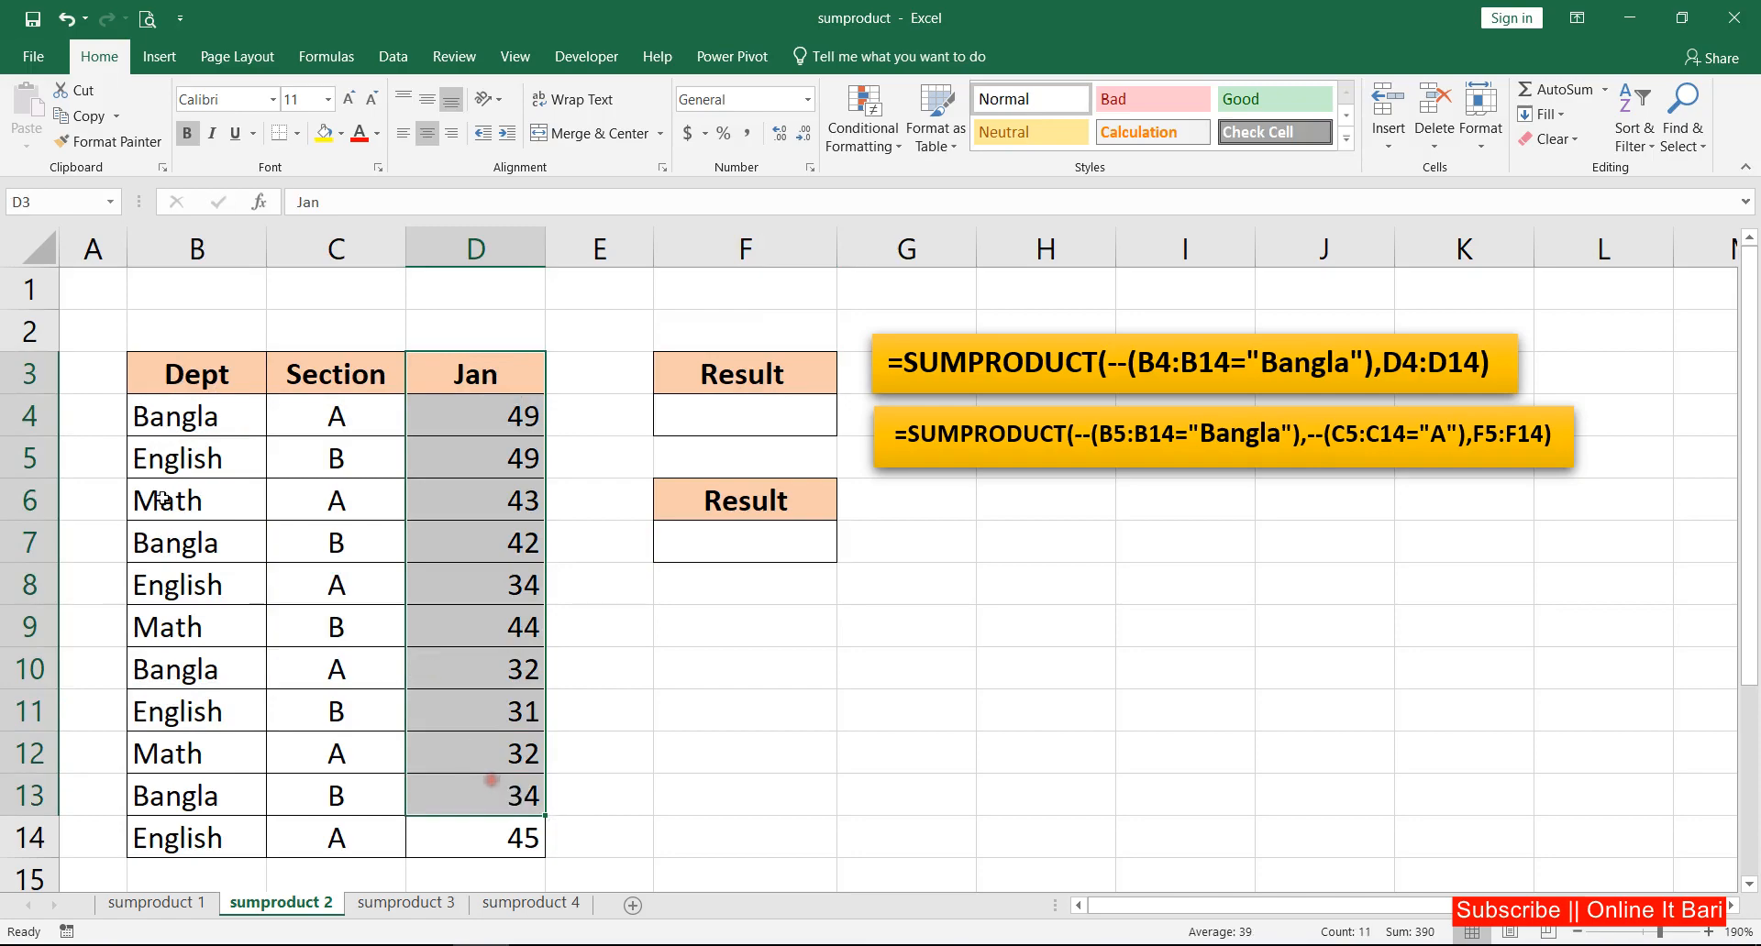
- Enter =SUMPRODUCT(--(B4:B14="Bangla"),D4:D14) in the first Result cell F4 to sum the Jan values for the Bangla department
left_click(166, 423)
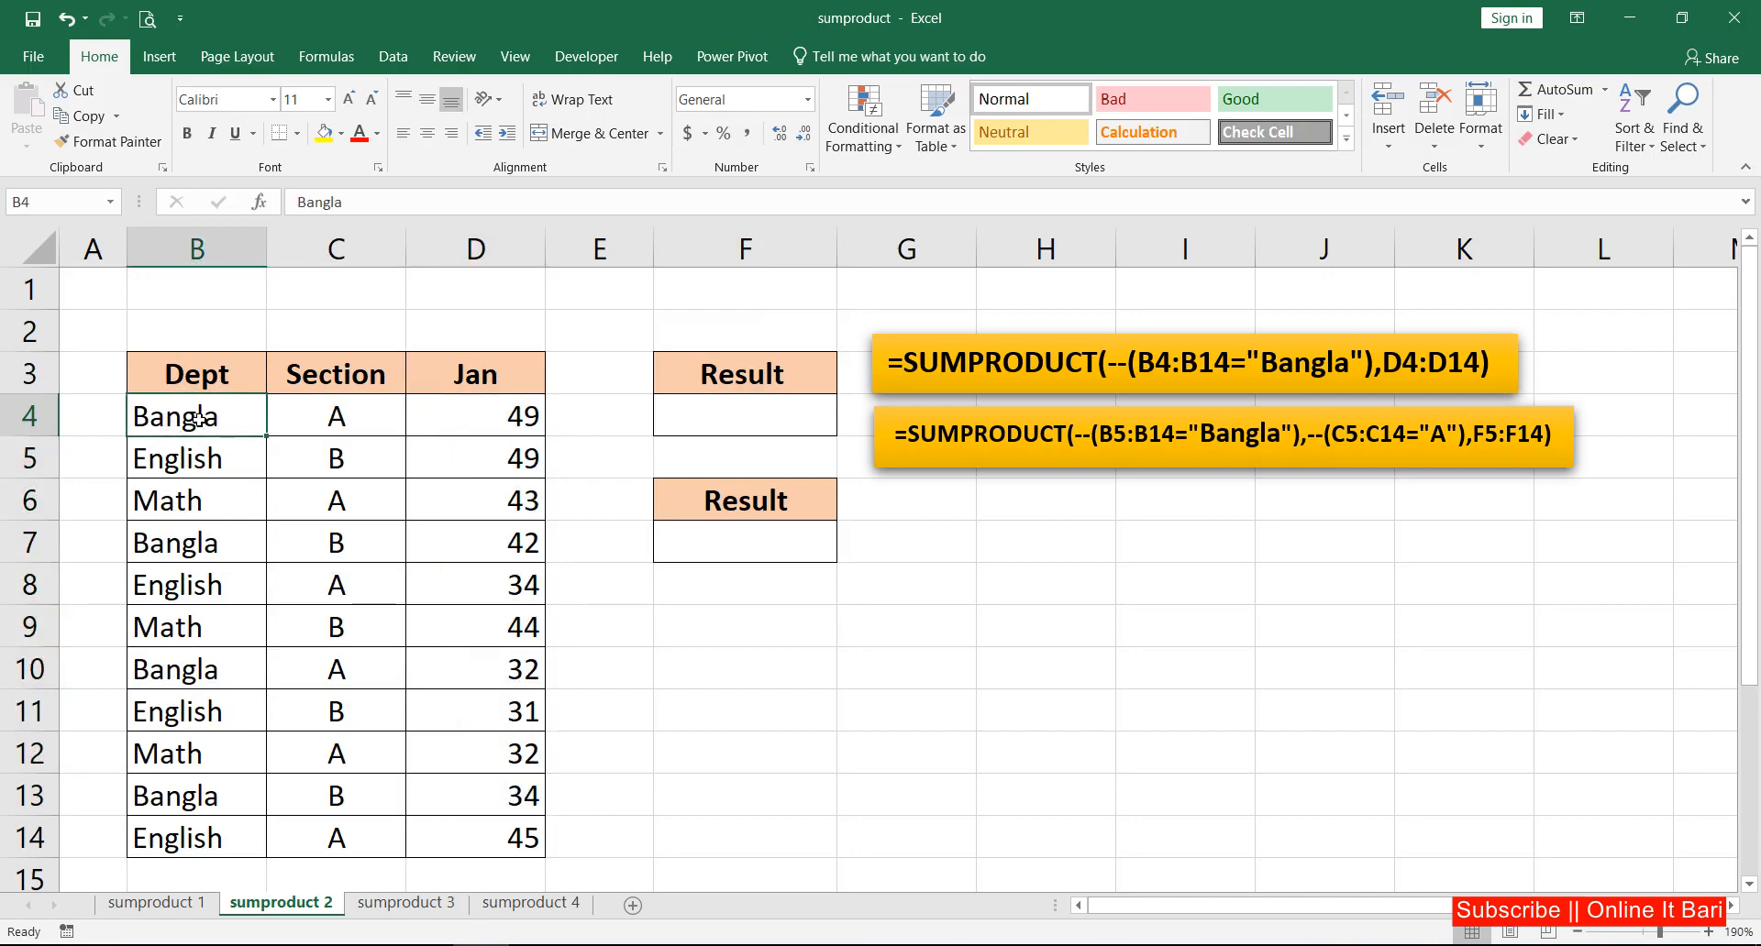
left_click(724, 409)
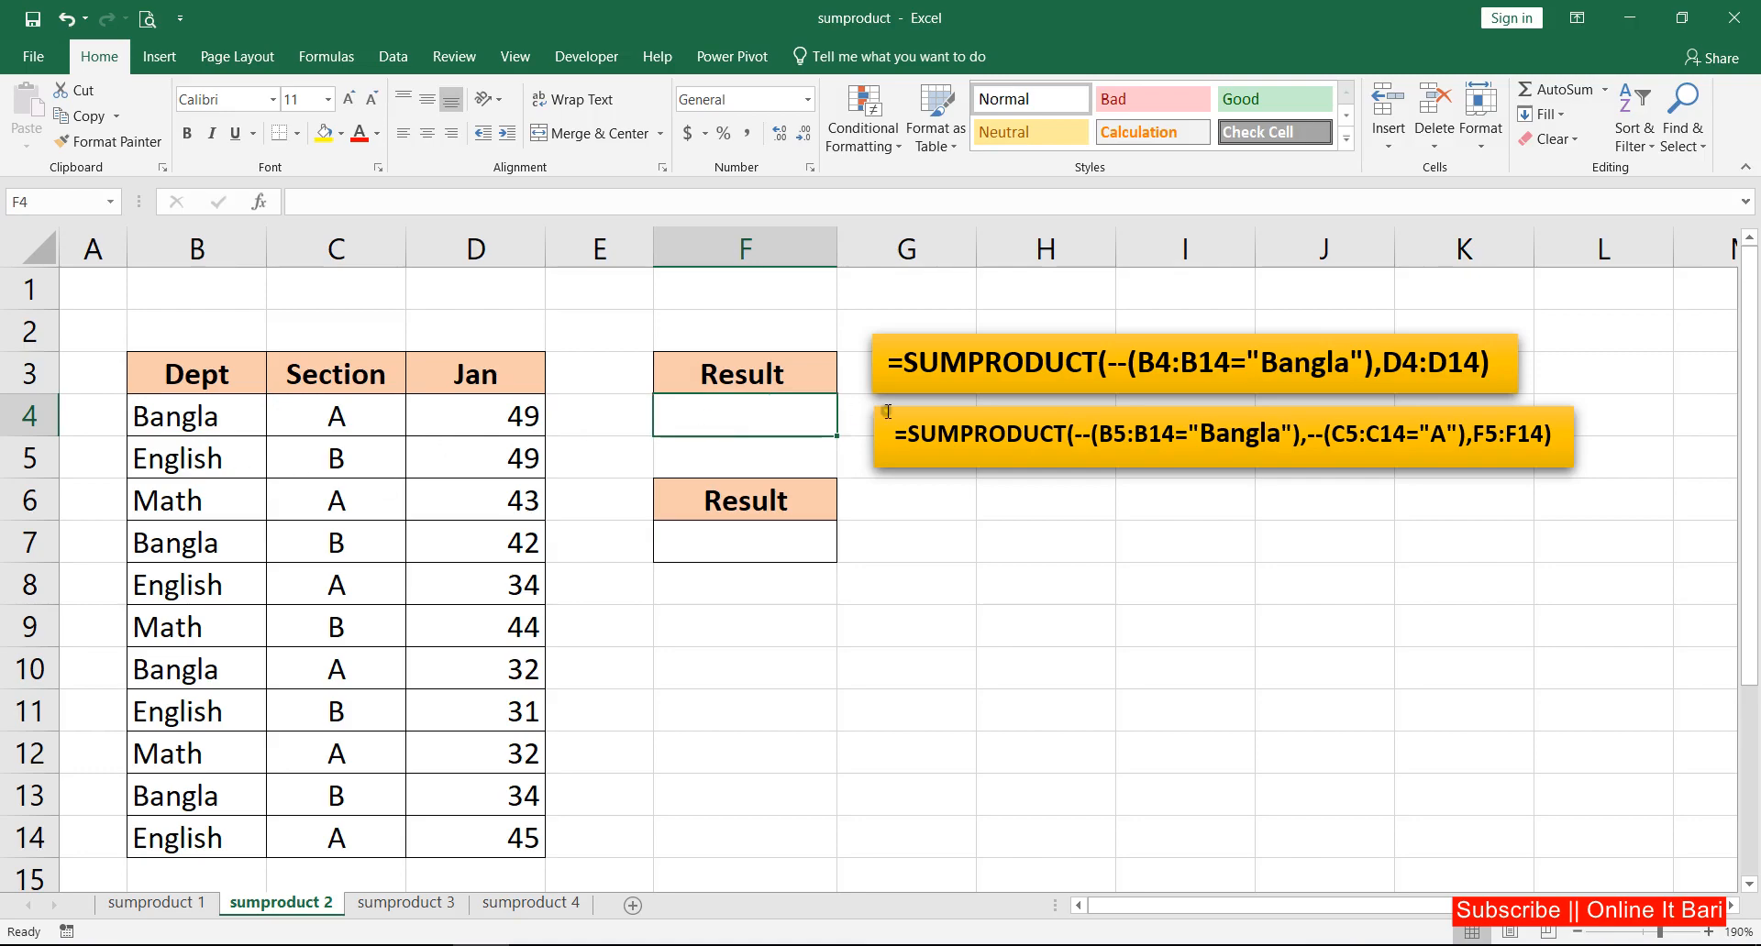
left_click(189, 417)
left_click(689, 412)
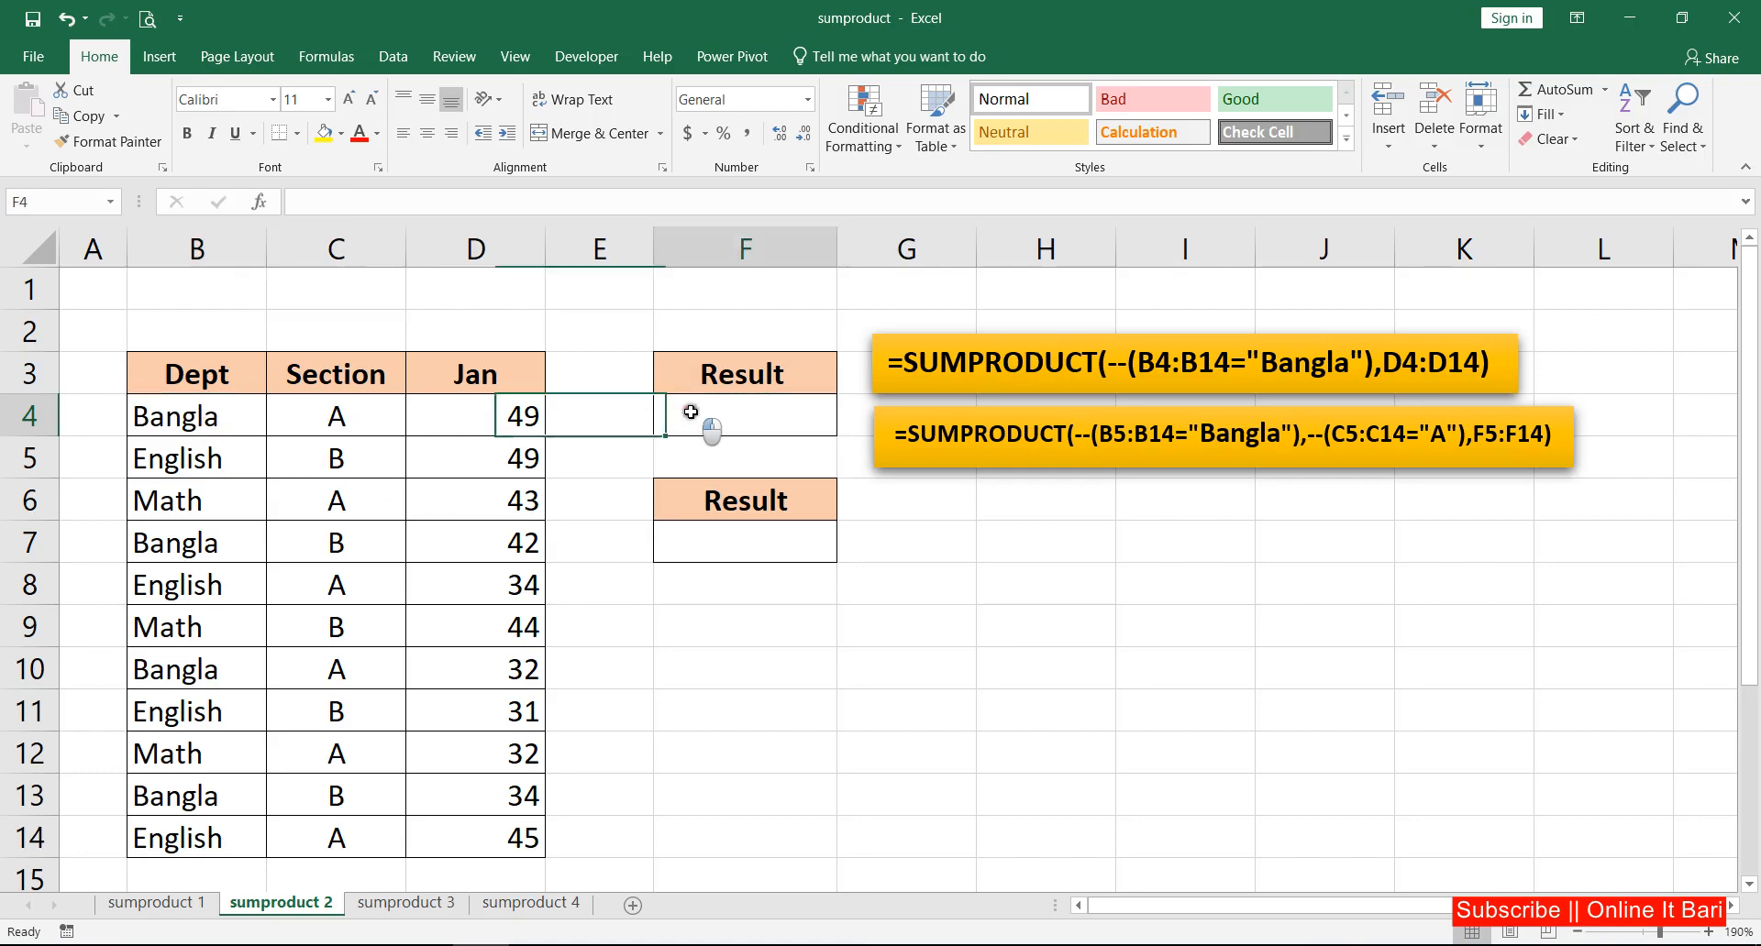
type("=sump")
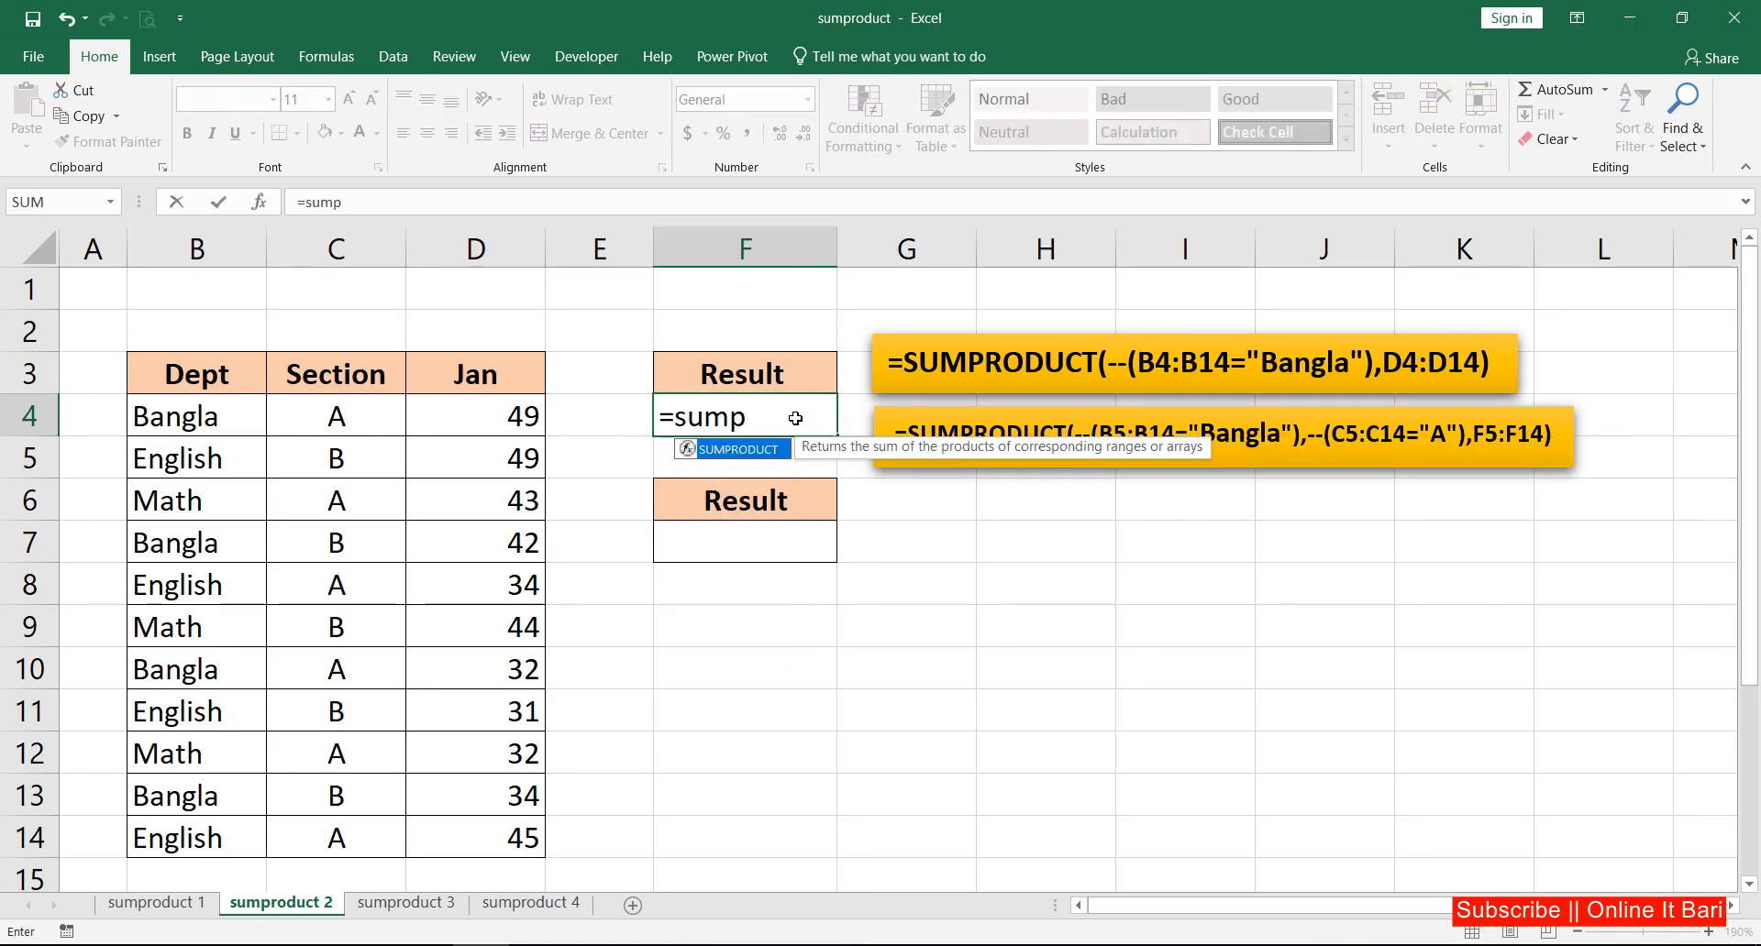
key("Tab")
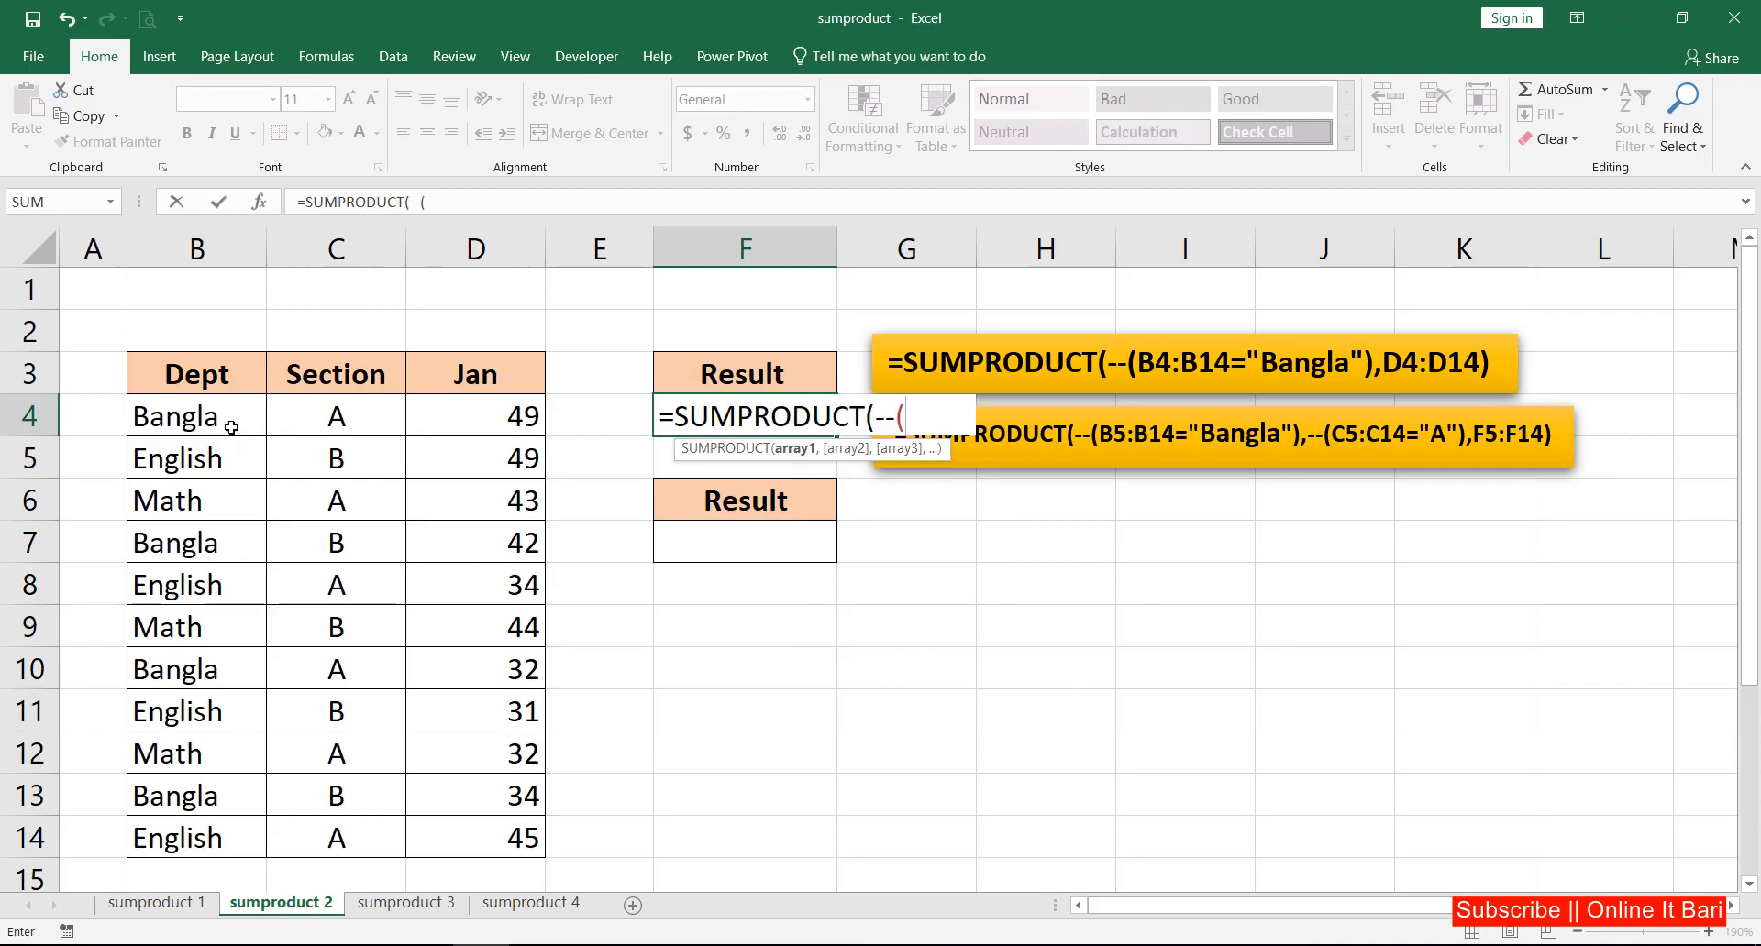
left_click_drag(223, 428, 184, 835)
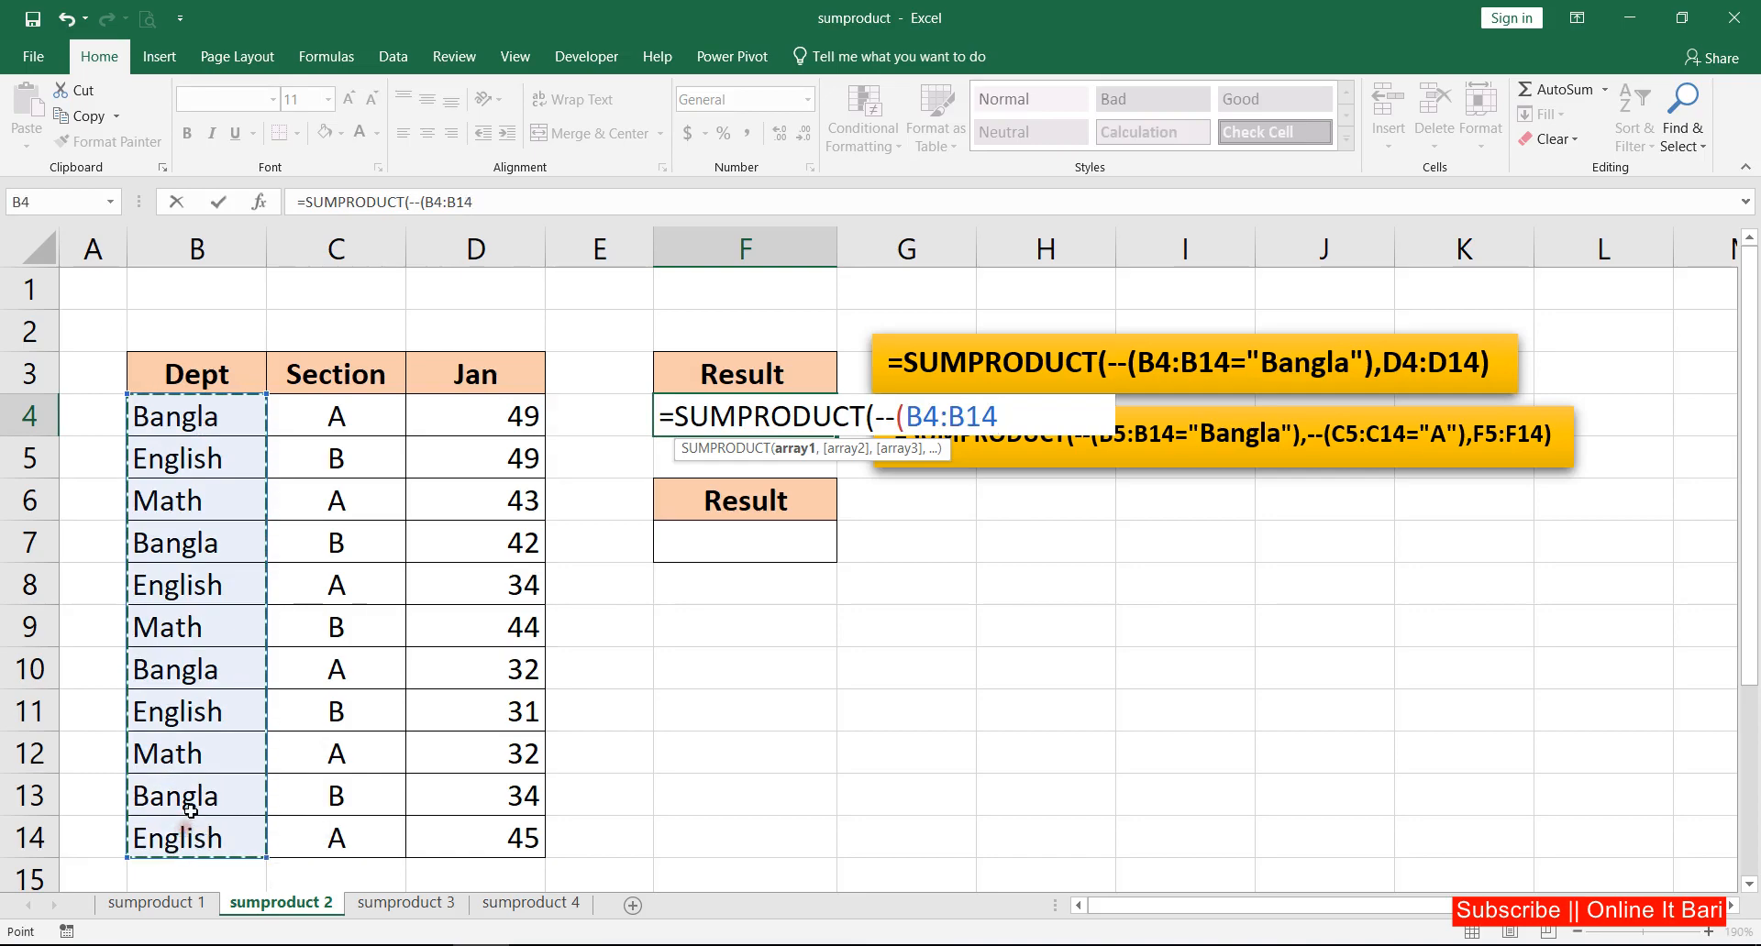
type("=")
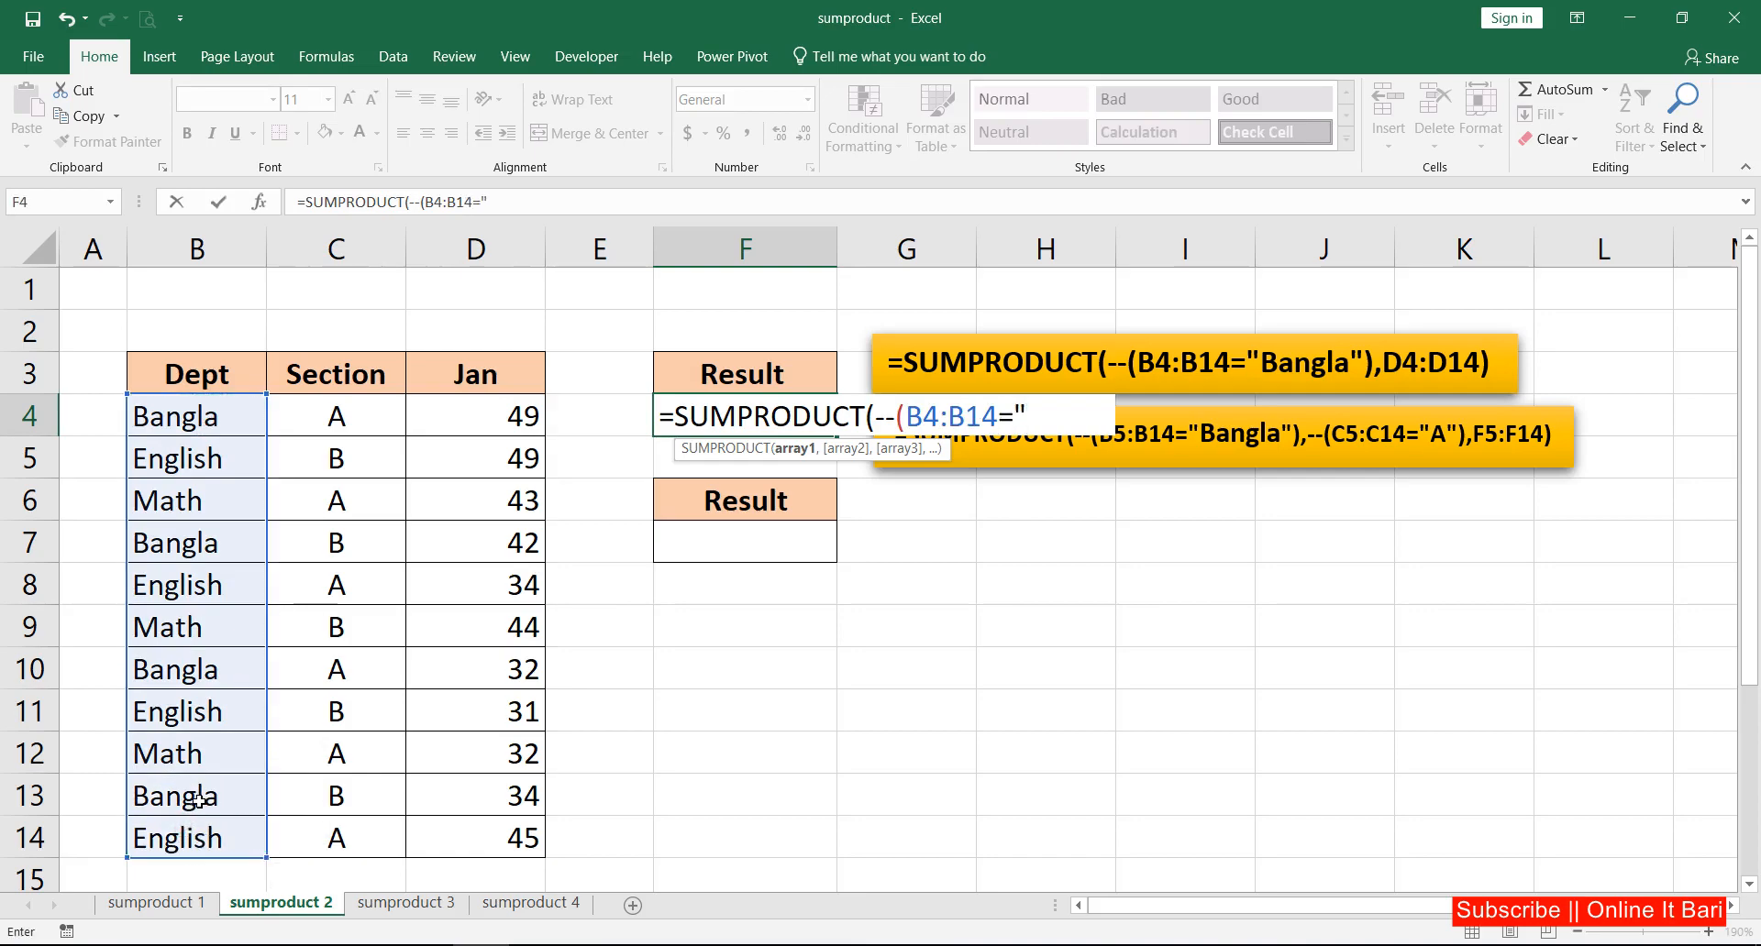
type("\"Bangla")
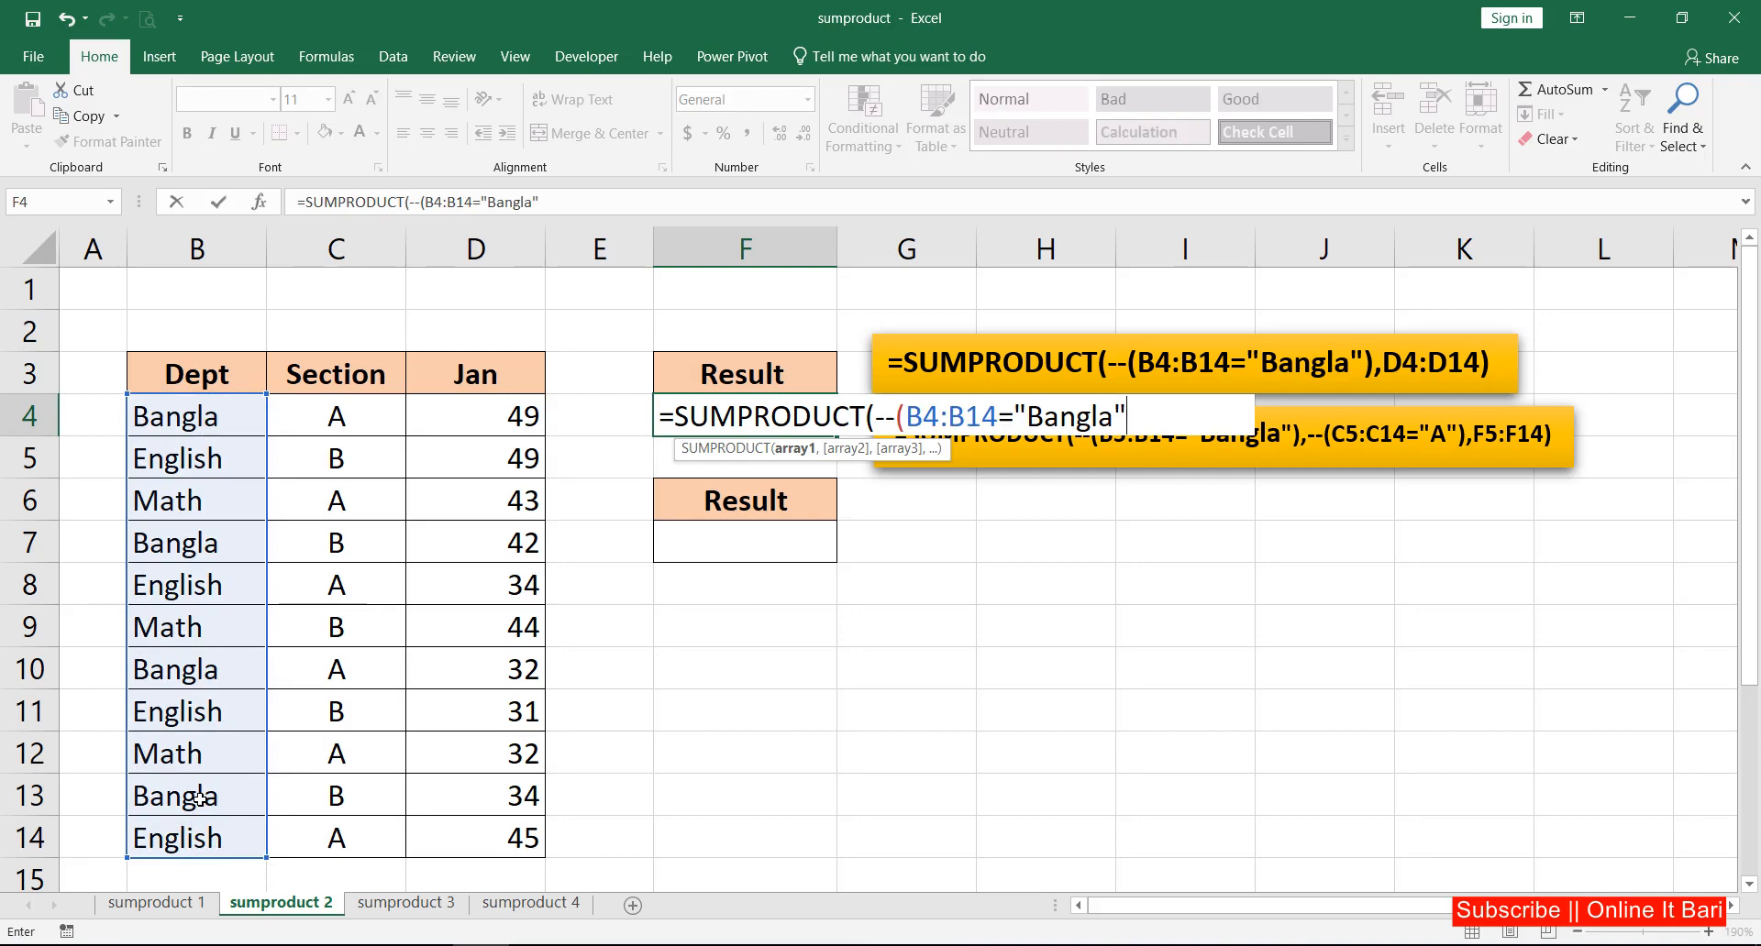
type("\"),")
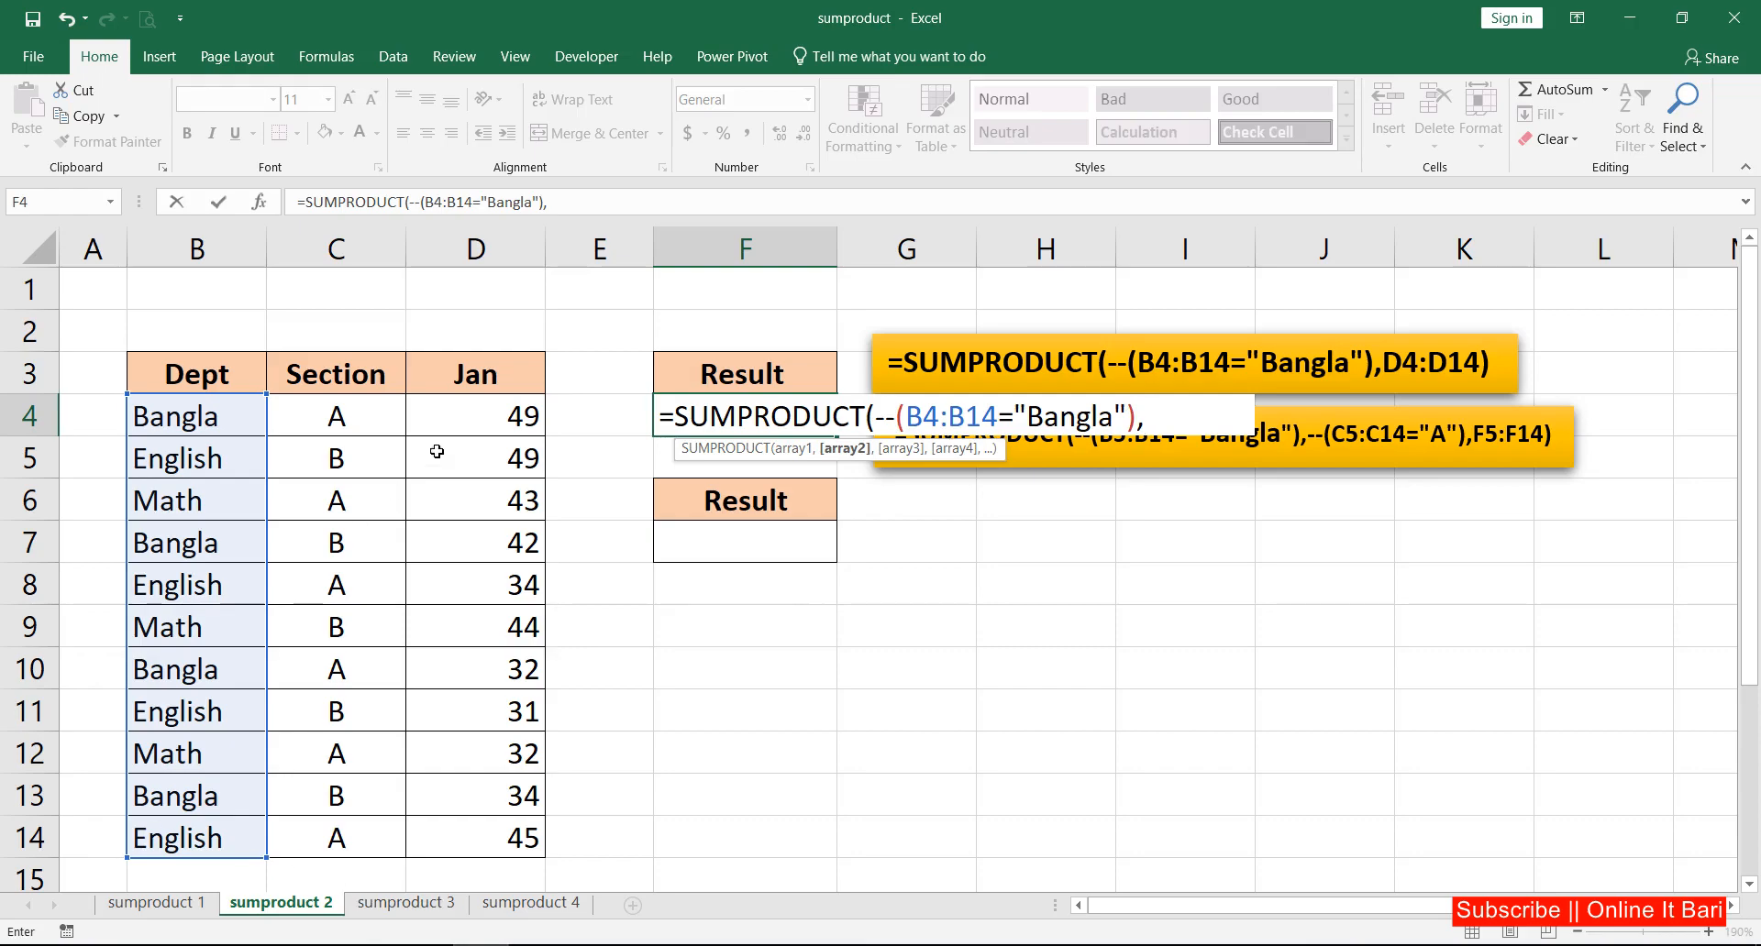
left_click_drag(492, 417, 477, 842)
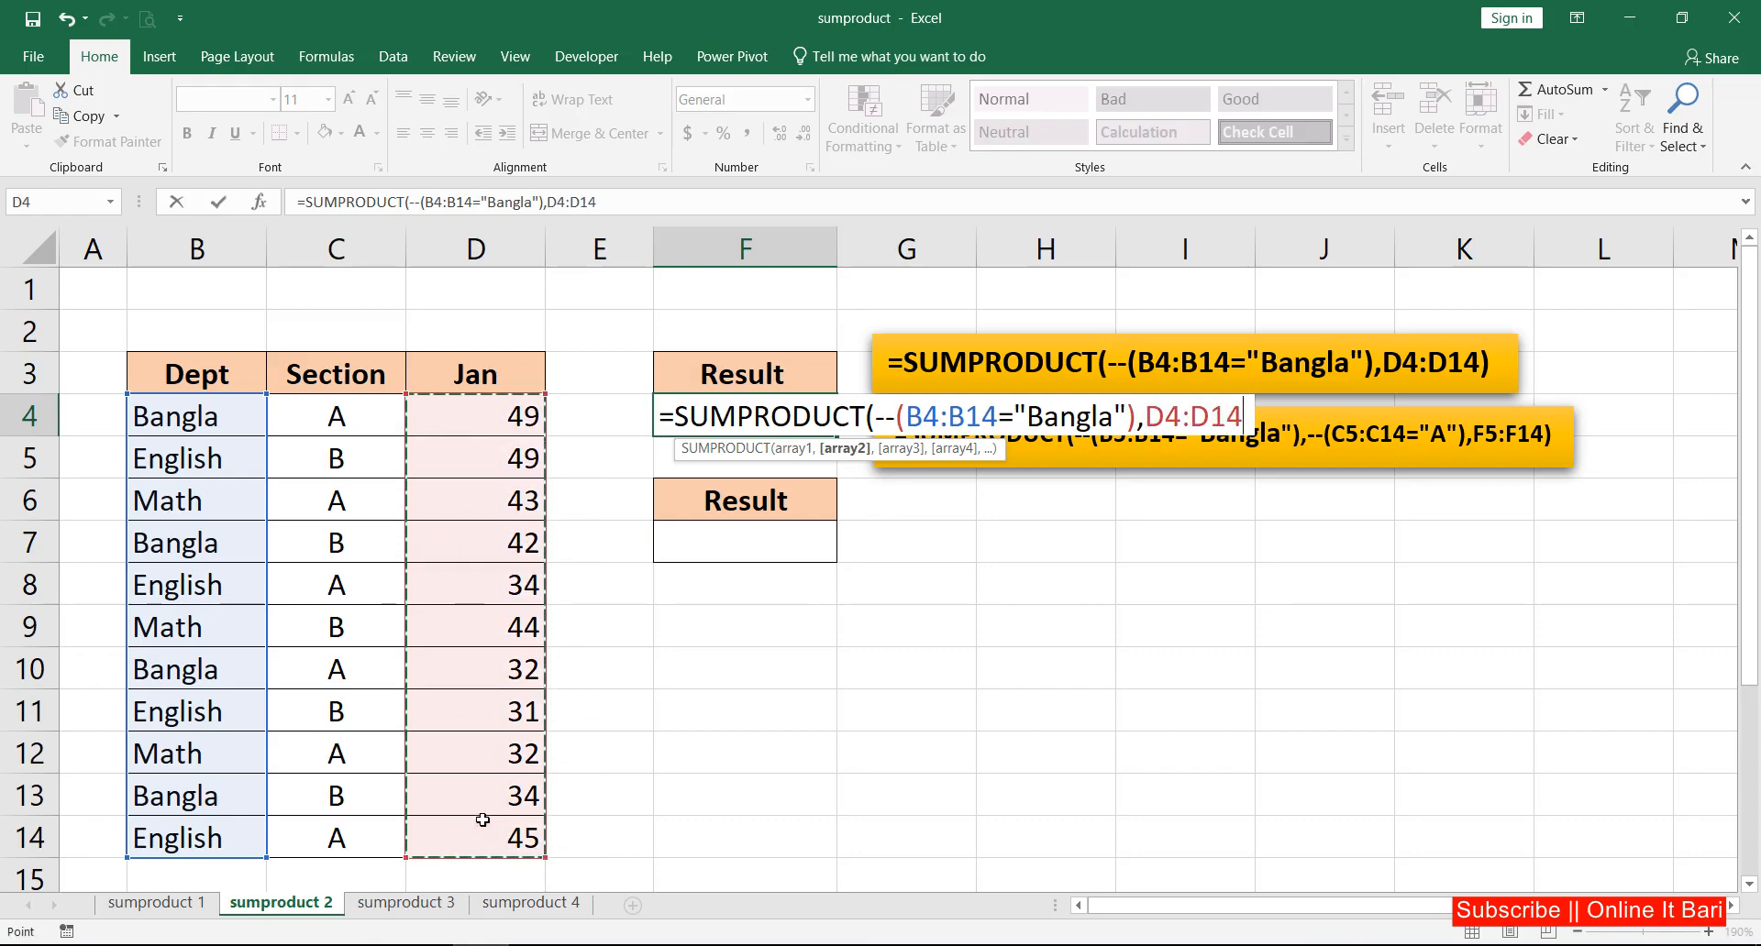
key("Return")
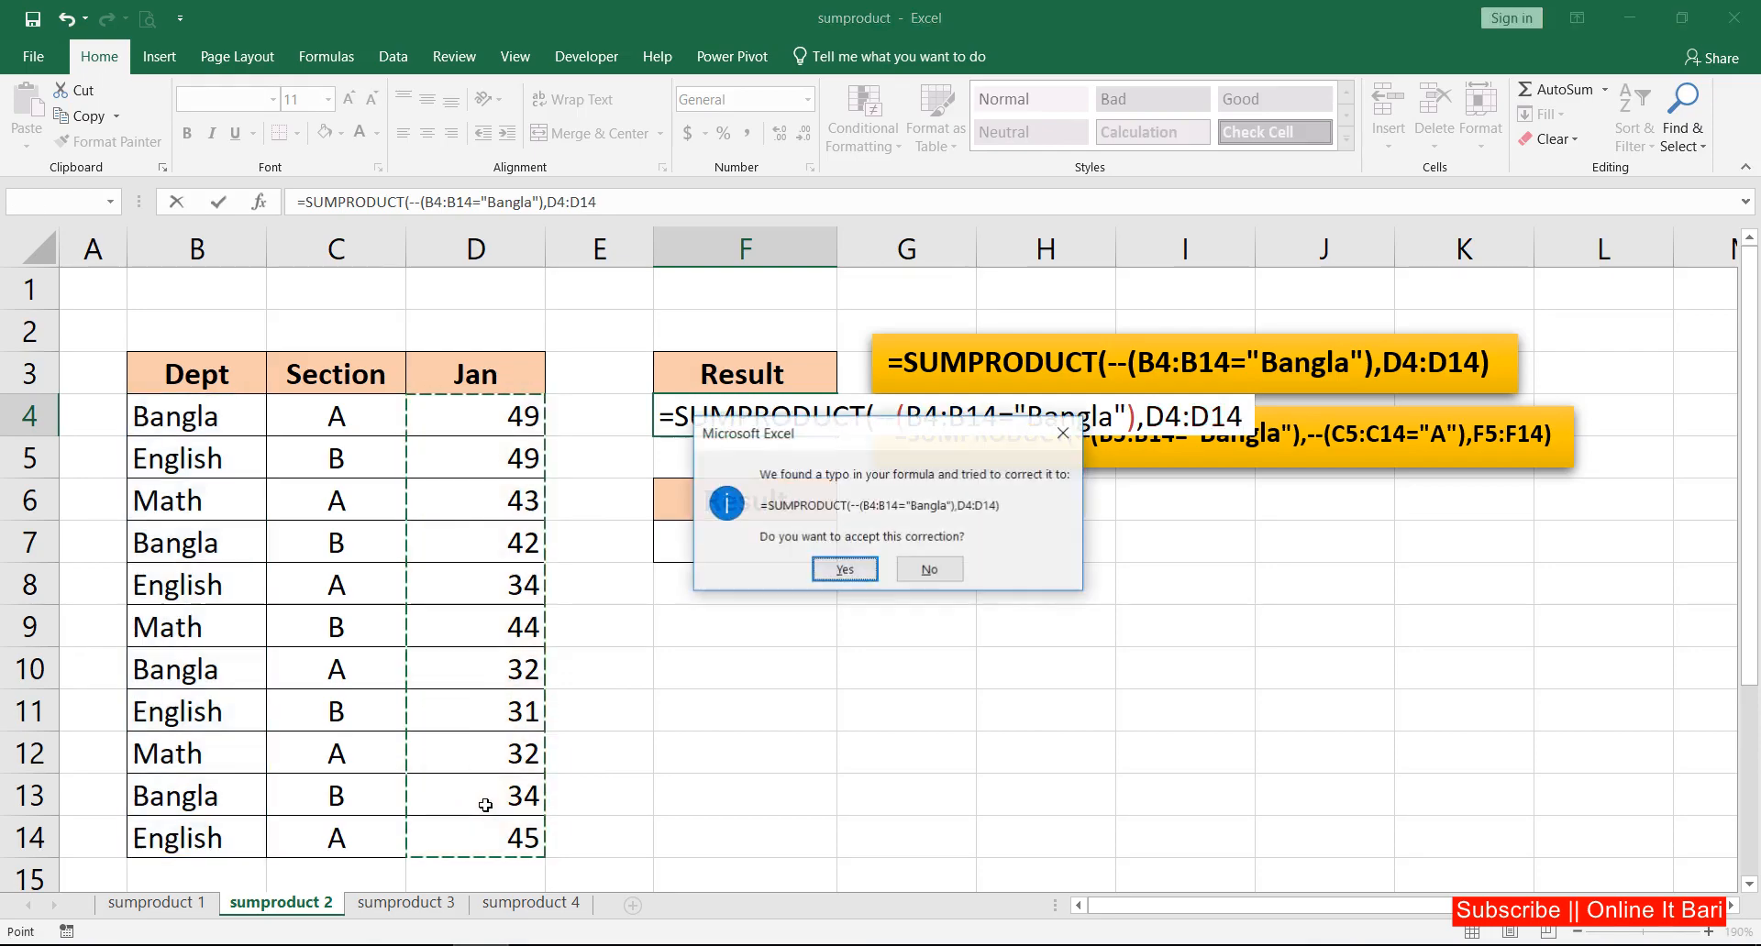
key("Return")
- Review the F4 formula against the Bangla rows, and examine the Dept and Section columns as criteria for the second Result cell F7
left_click(757, 413)
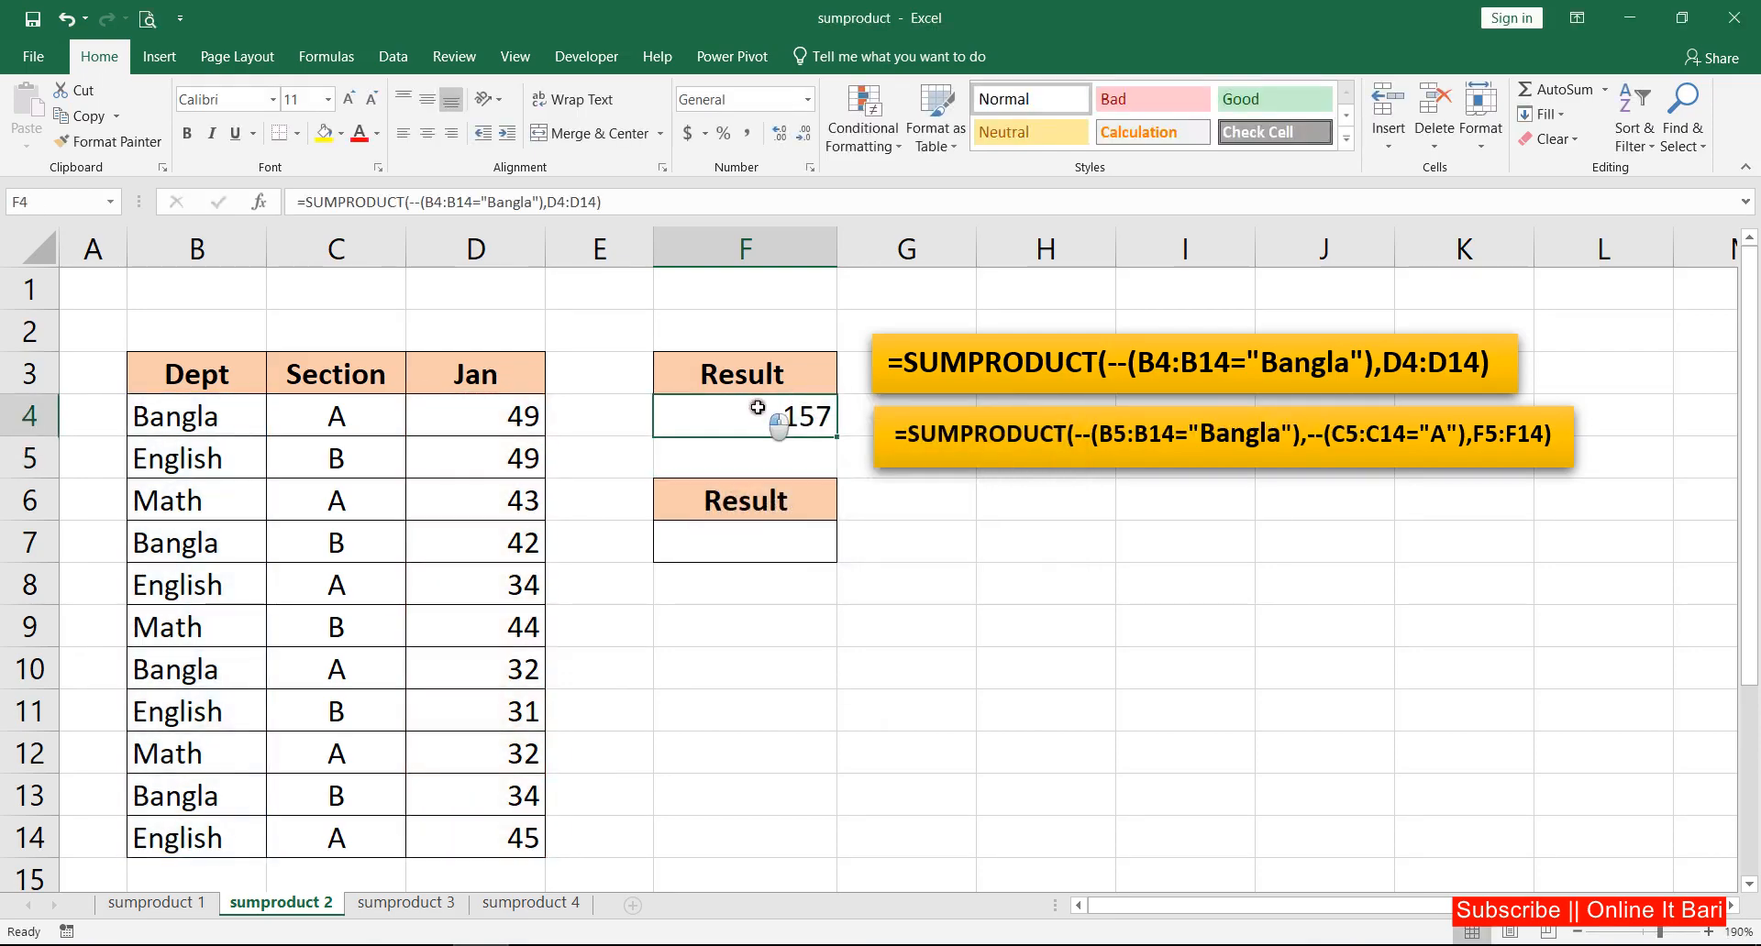
left_click_drag(223, 431, 466, 413)
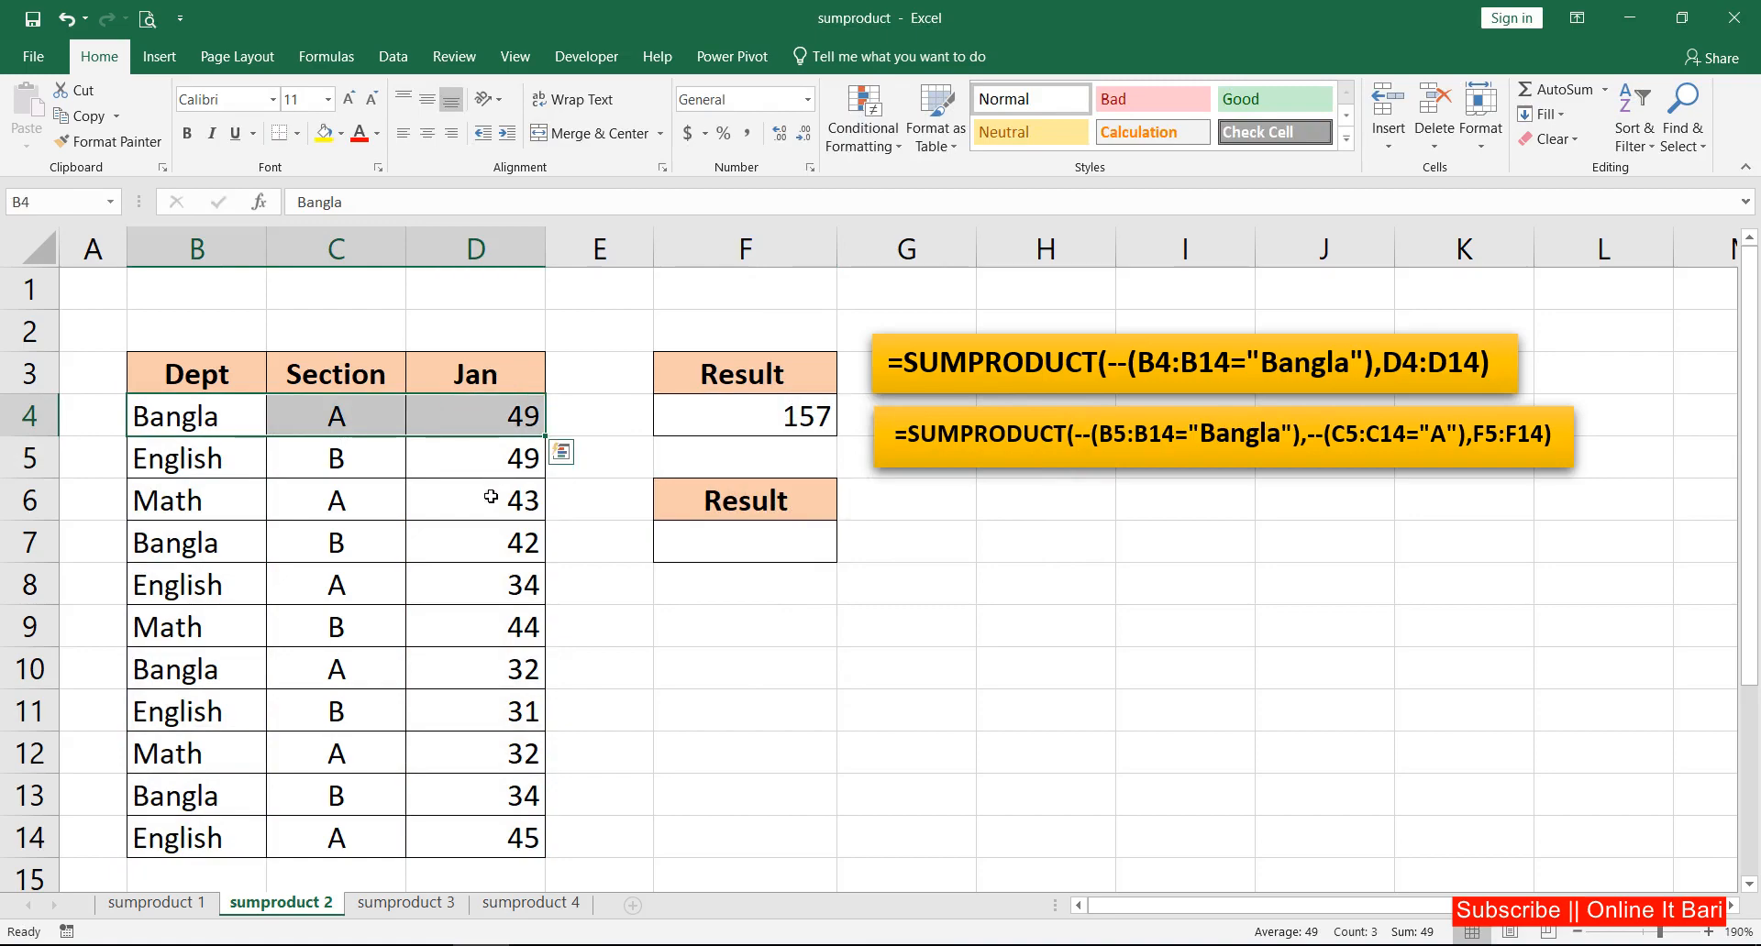
left_click(482, 500)
left_click(762, 418)
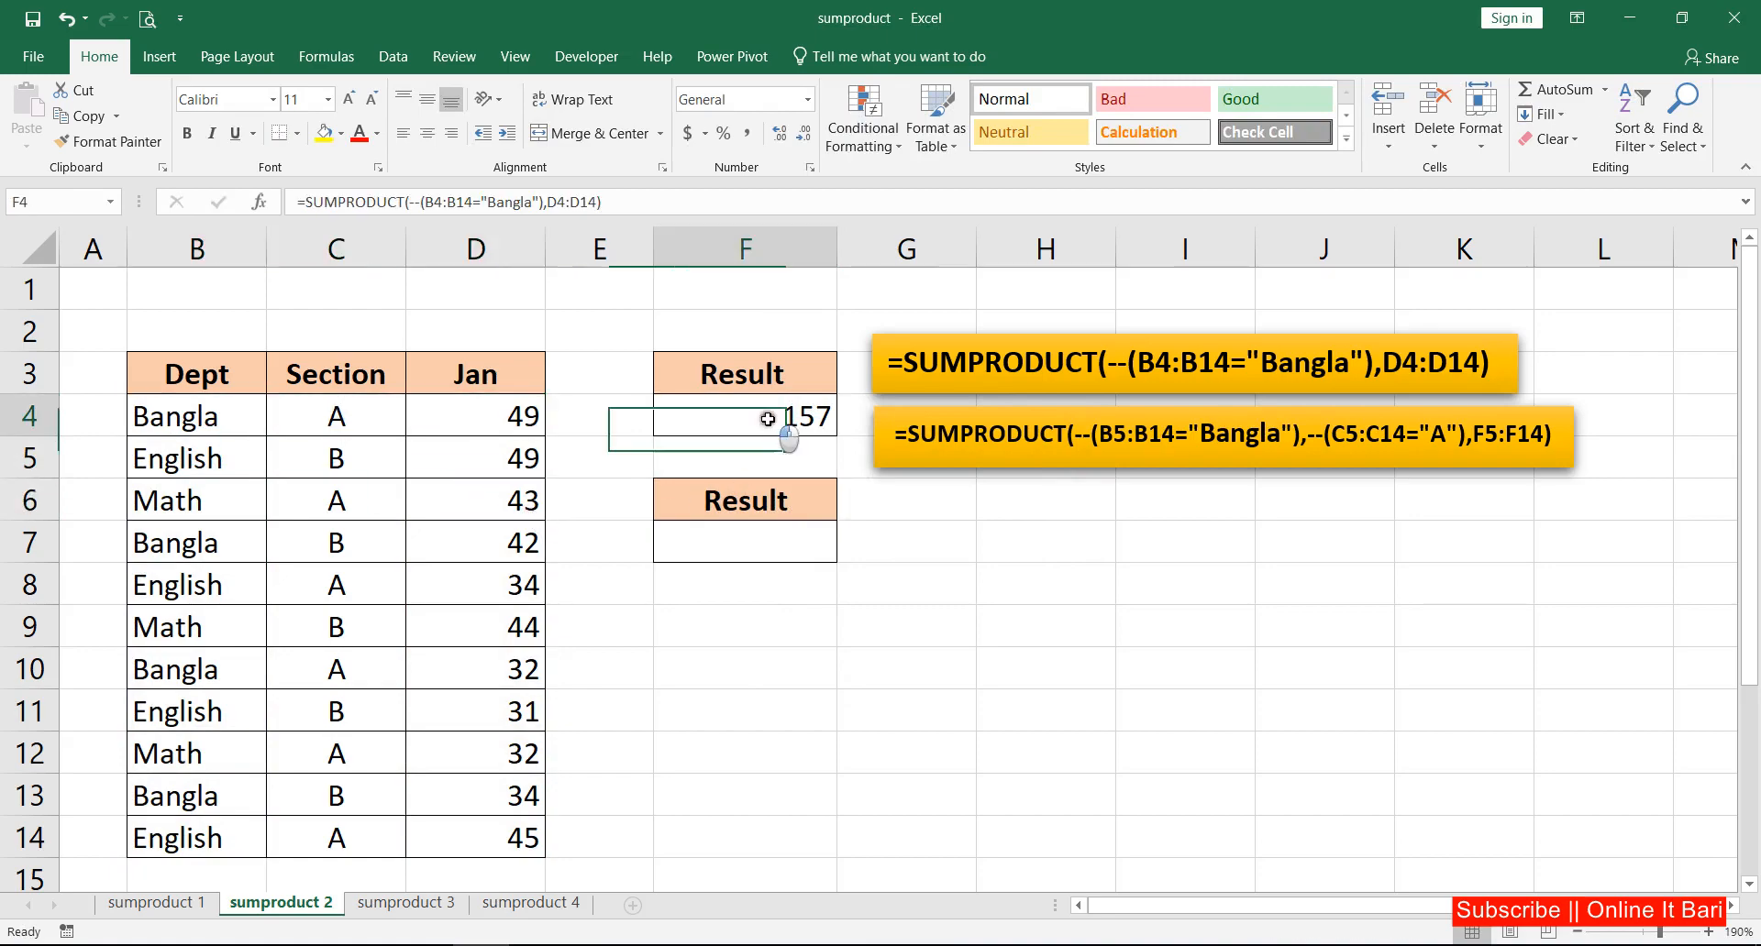
left_click(768, 553)
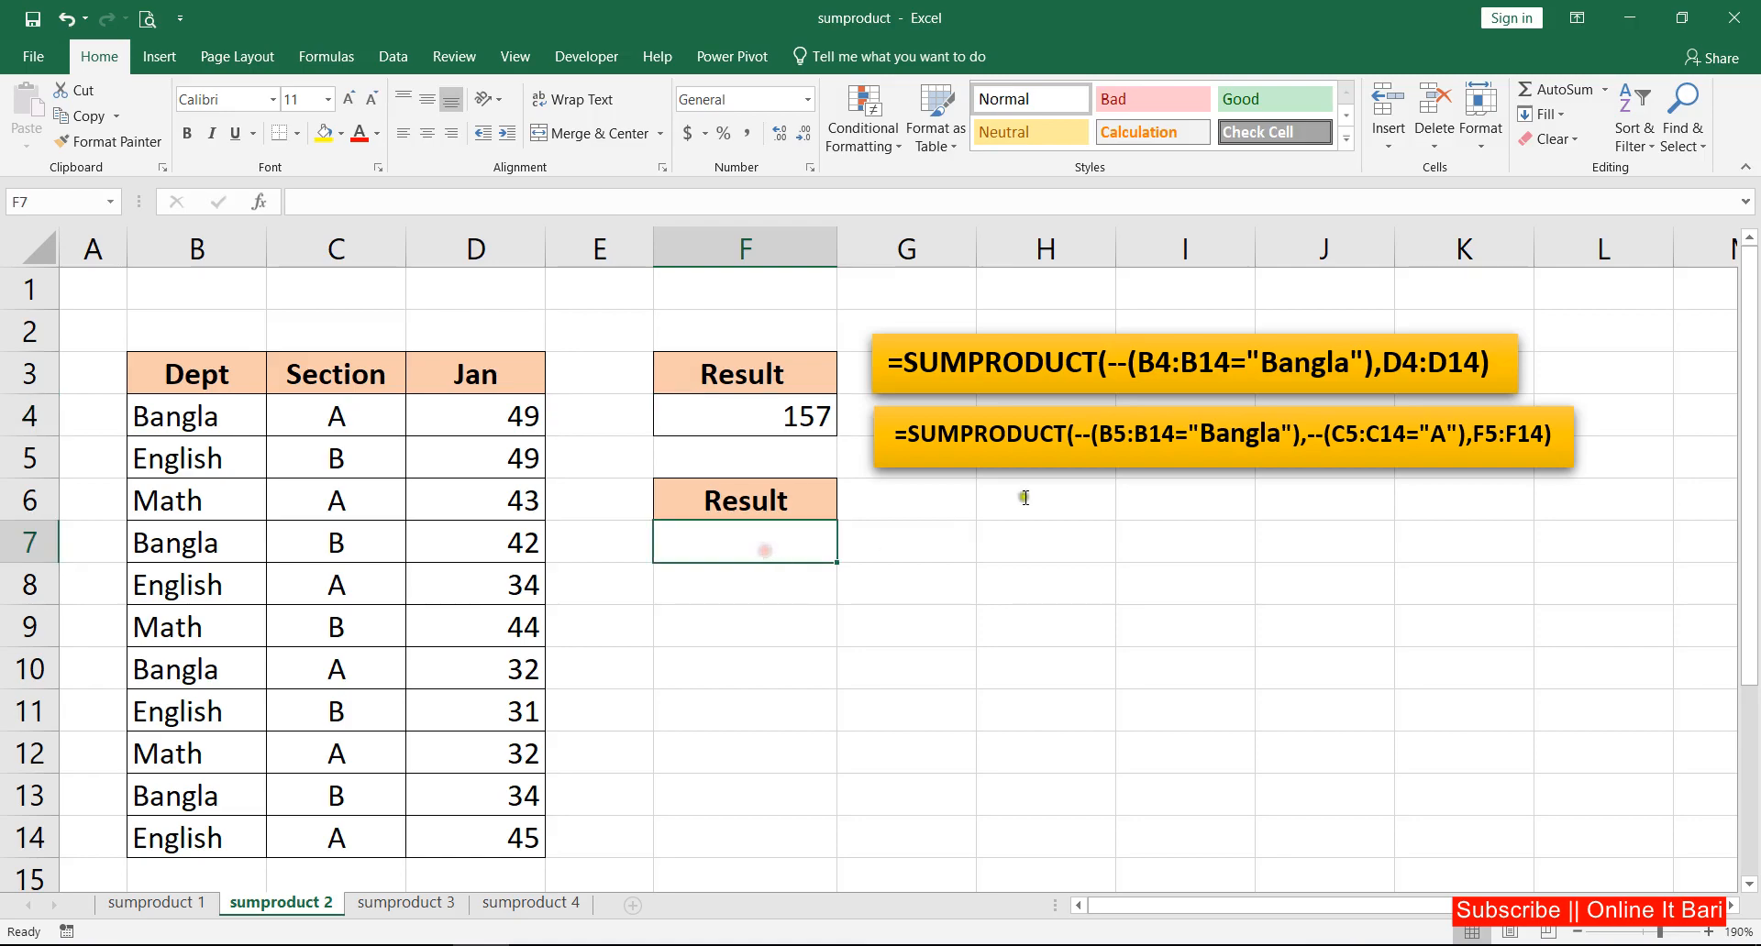
left_click_drag(190, 402, 187, 786)
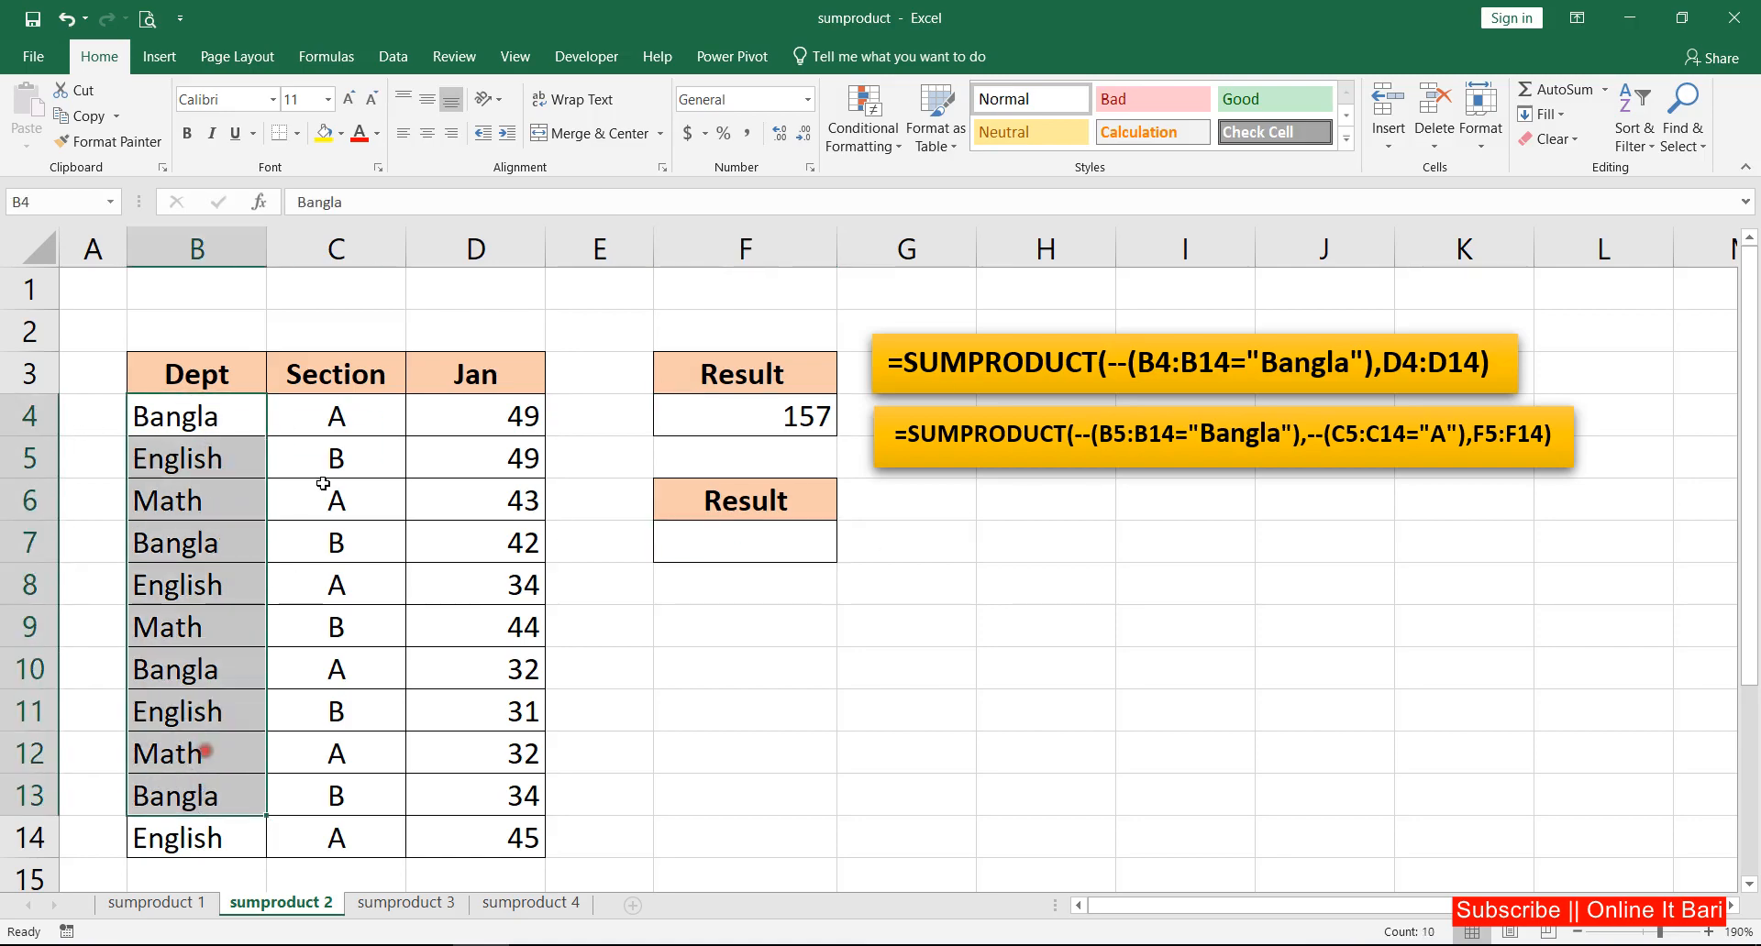
left_click(344, 415)
left_click(154, 419)
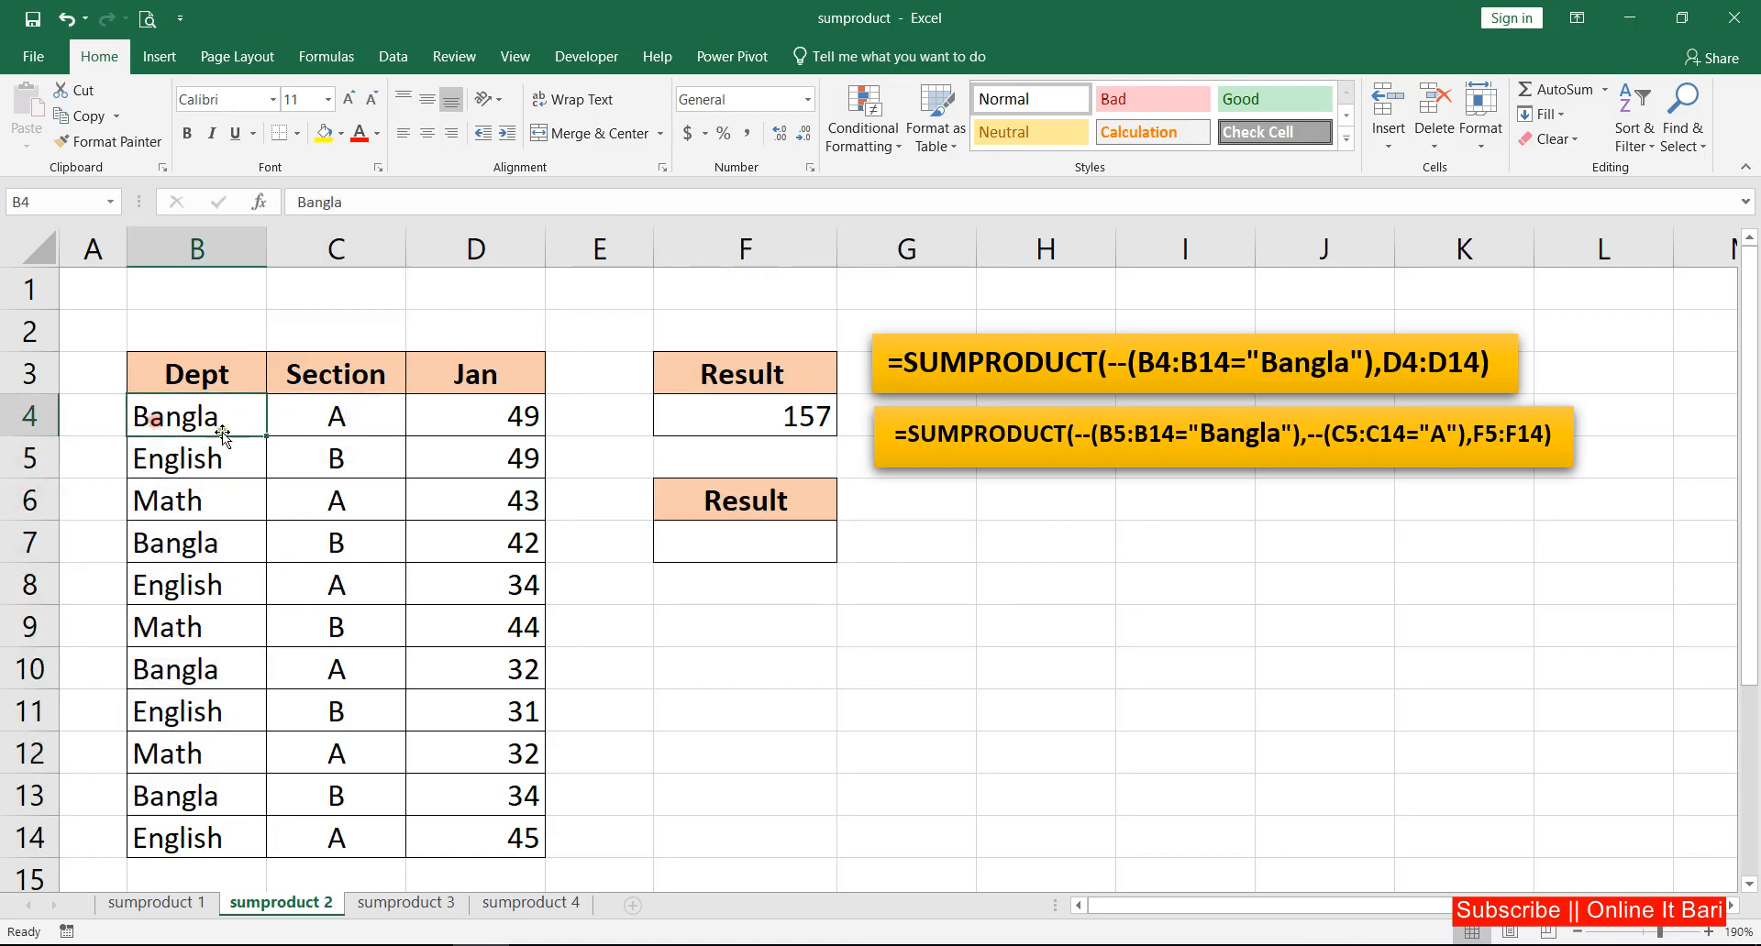
left_click(356, 424)
left_click(331, 458)
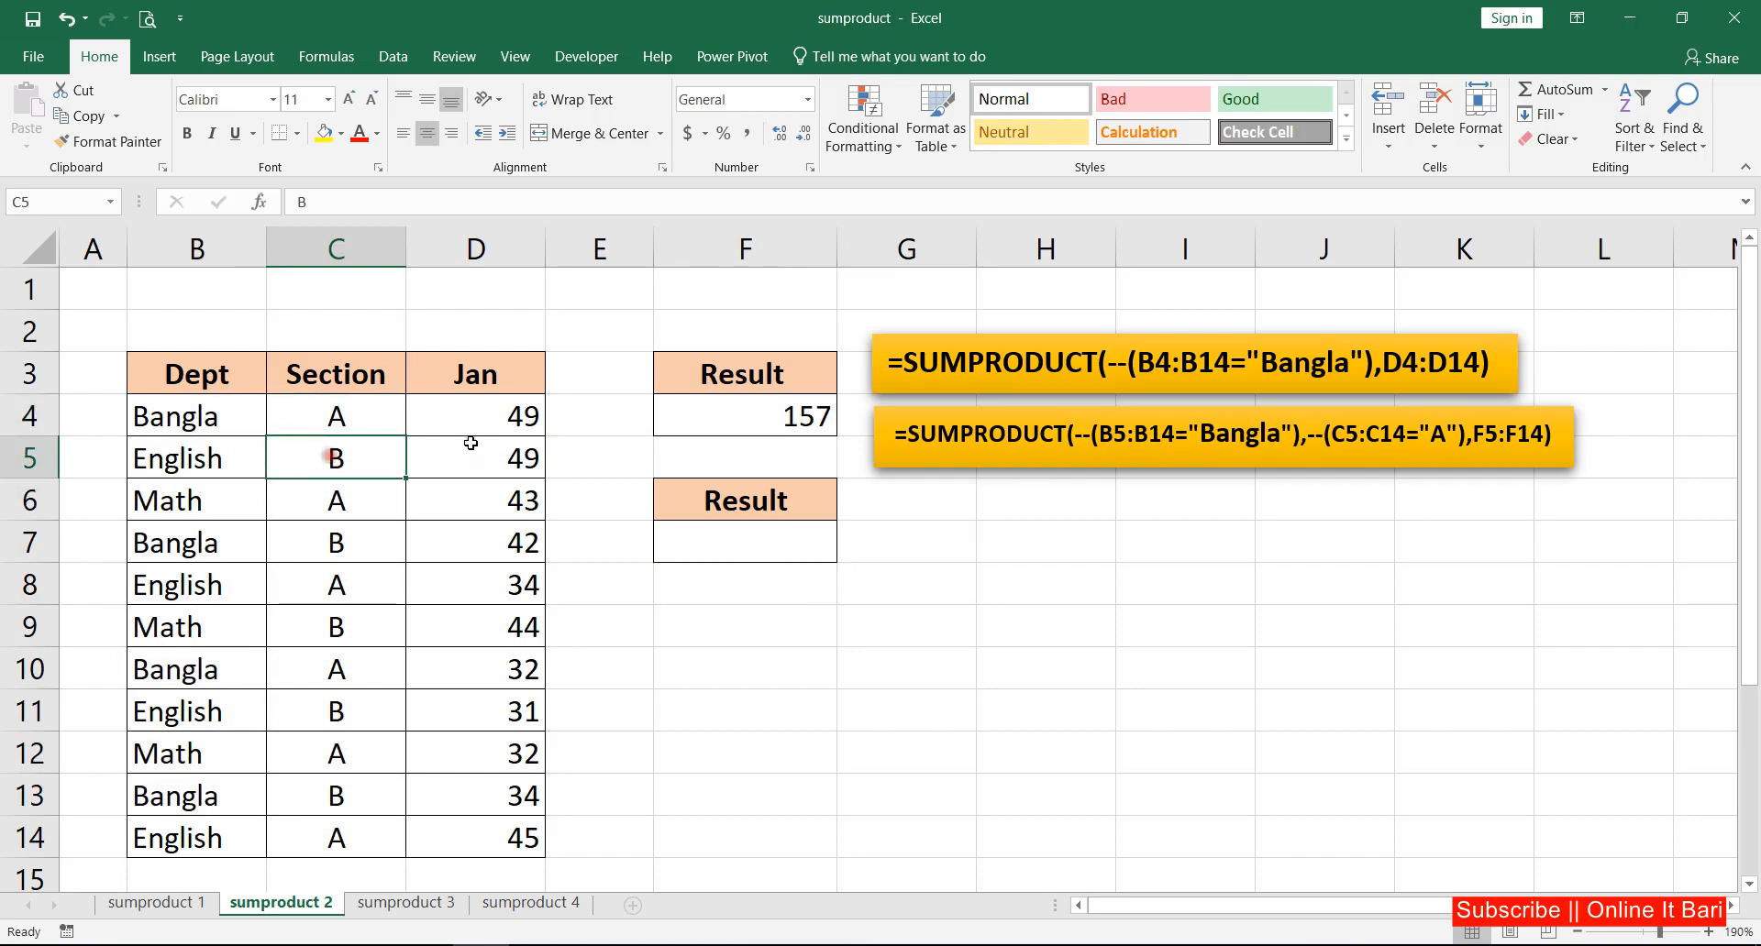
- Enter =SUMPRODUCT(--(B4:B14="Bangla"),--(C4:C14="A"),D4:D14) in Result cell F7 to sum Jan for Bangla in section A
left_click(703, 543)
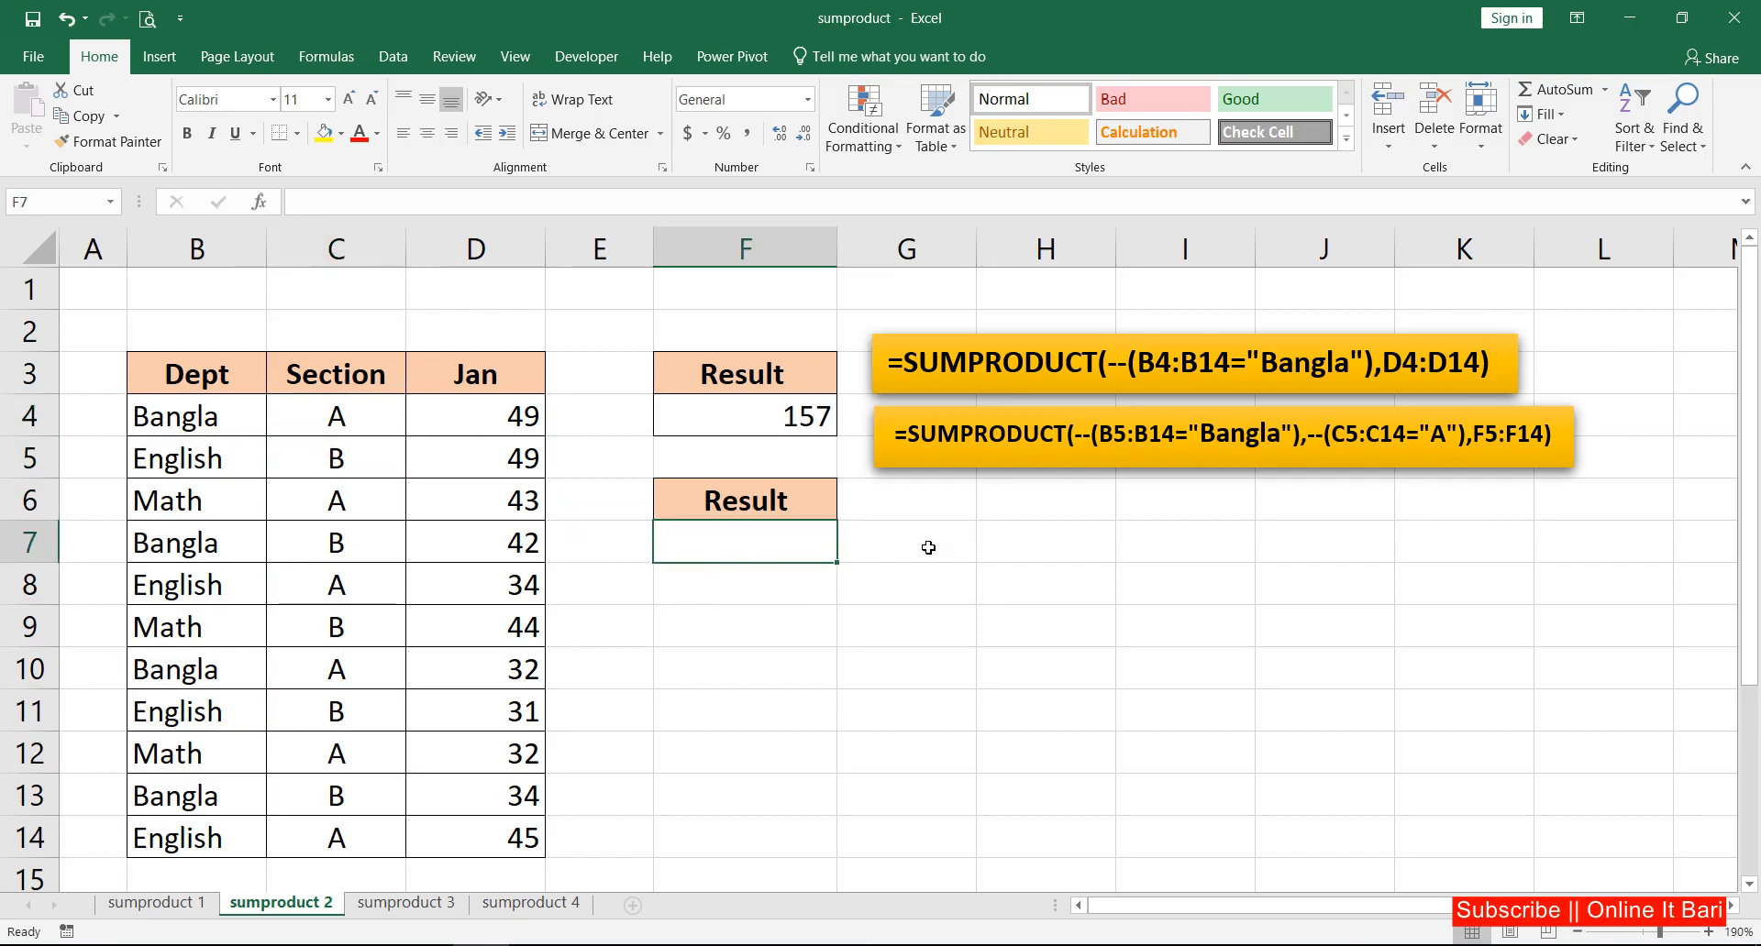
type("=sump")
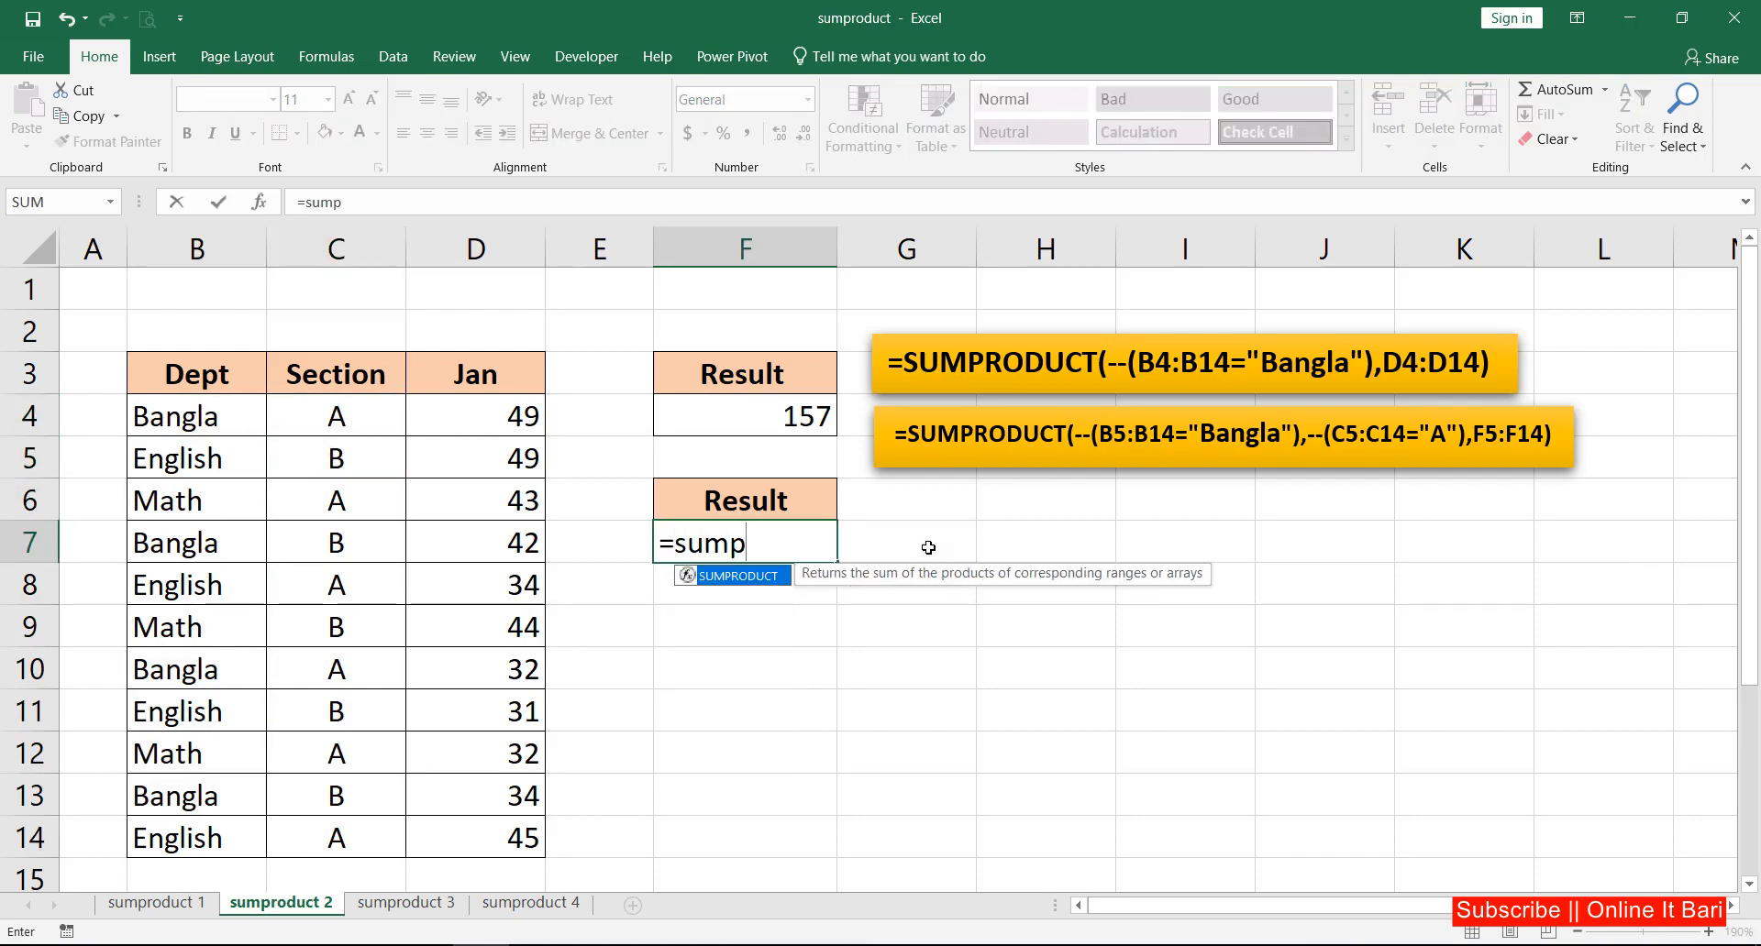
key("Tab")
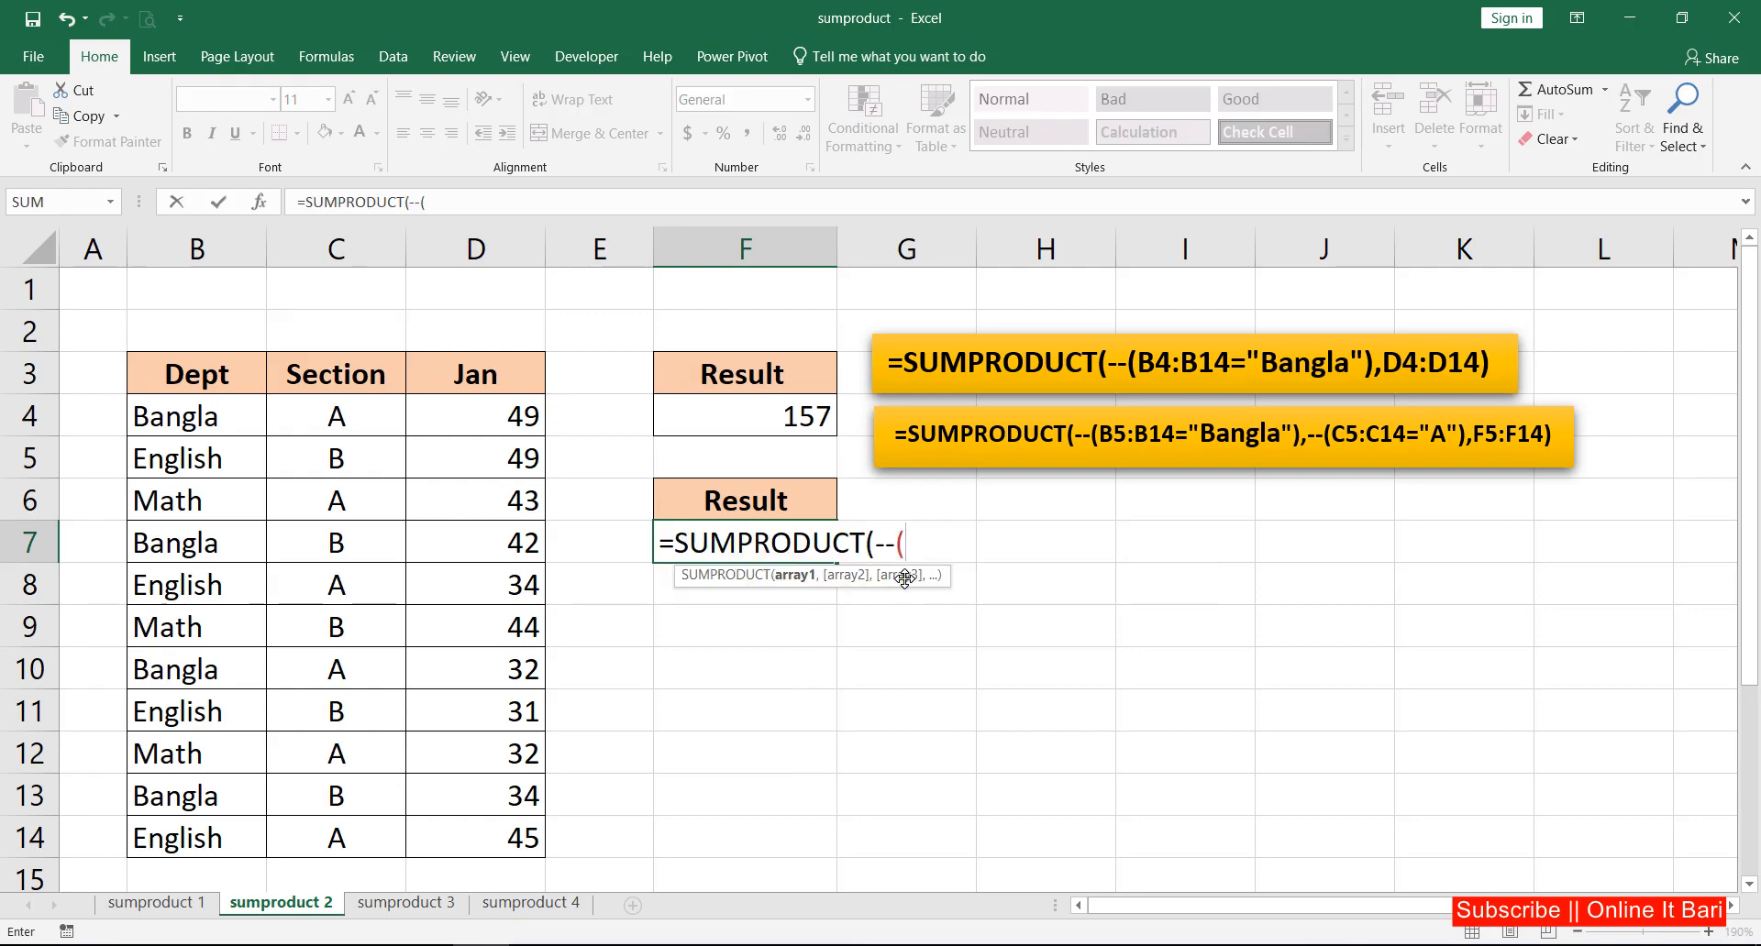
left_click_drag(201, 431, 236, 831)
type("=")
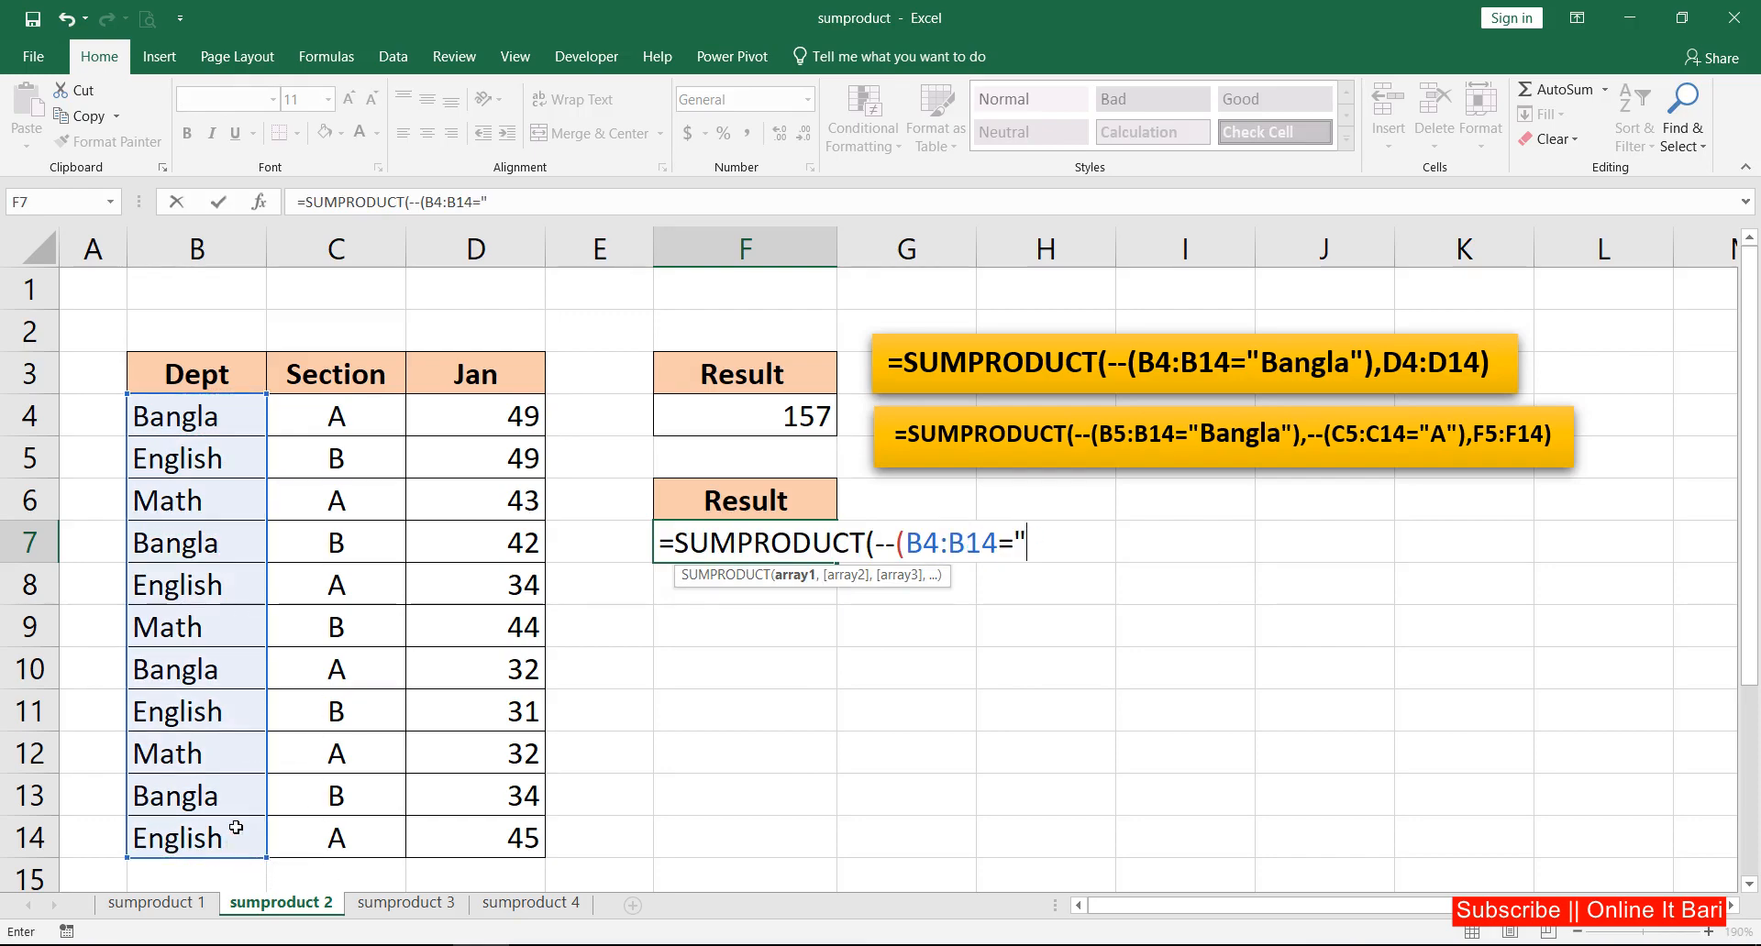
type("\"Bangla")
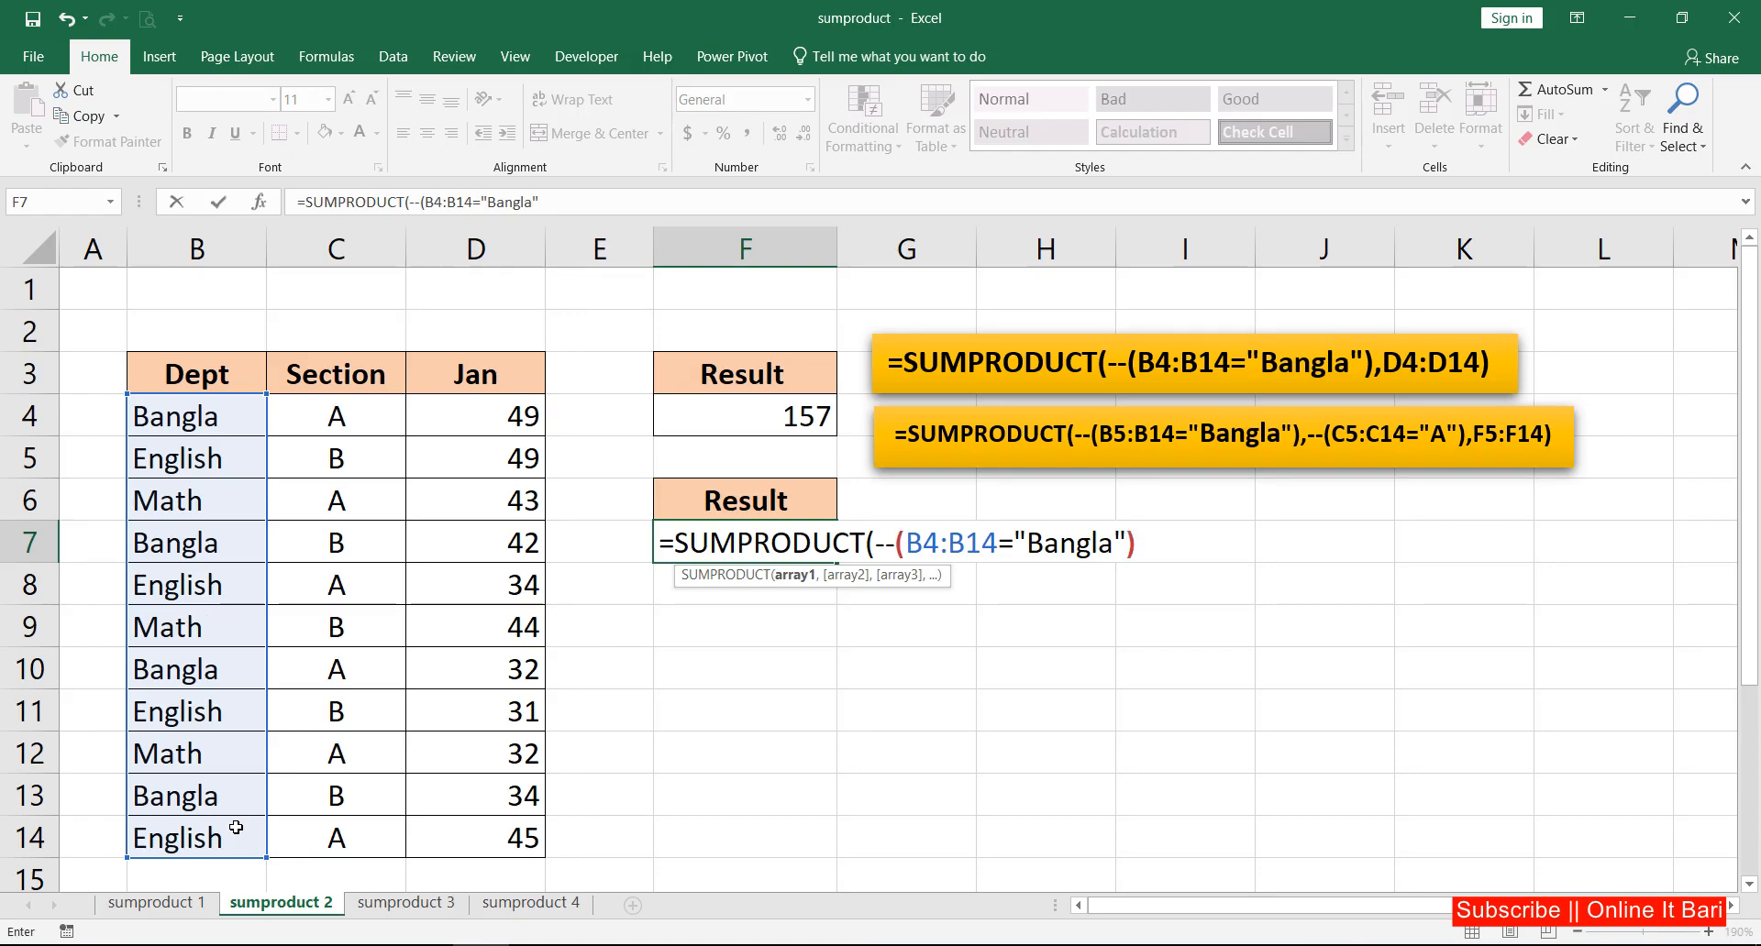
type(",--(")
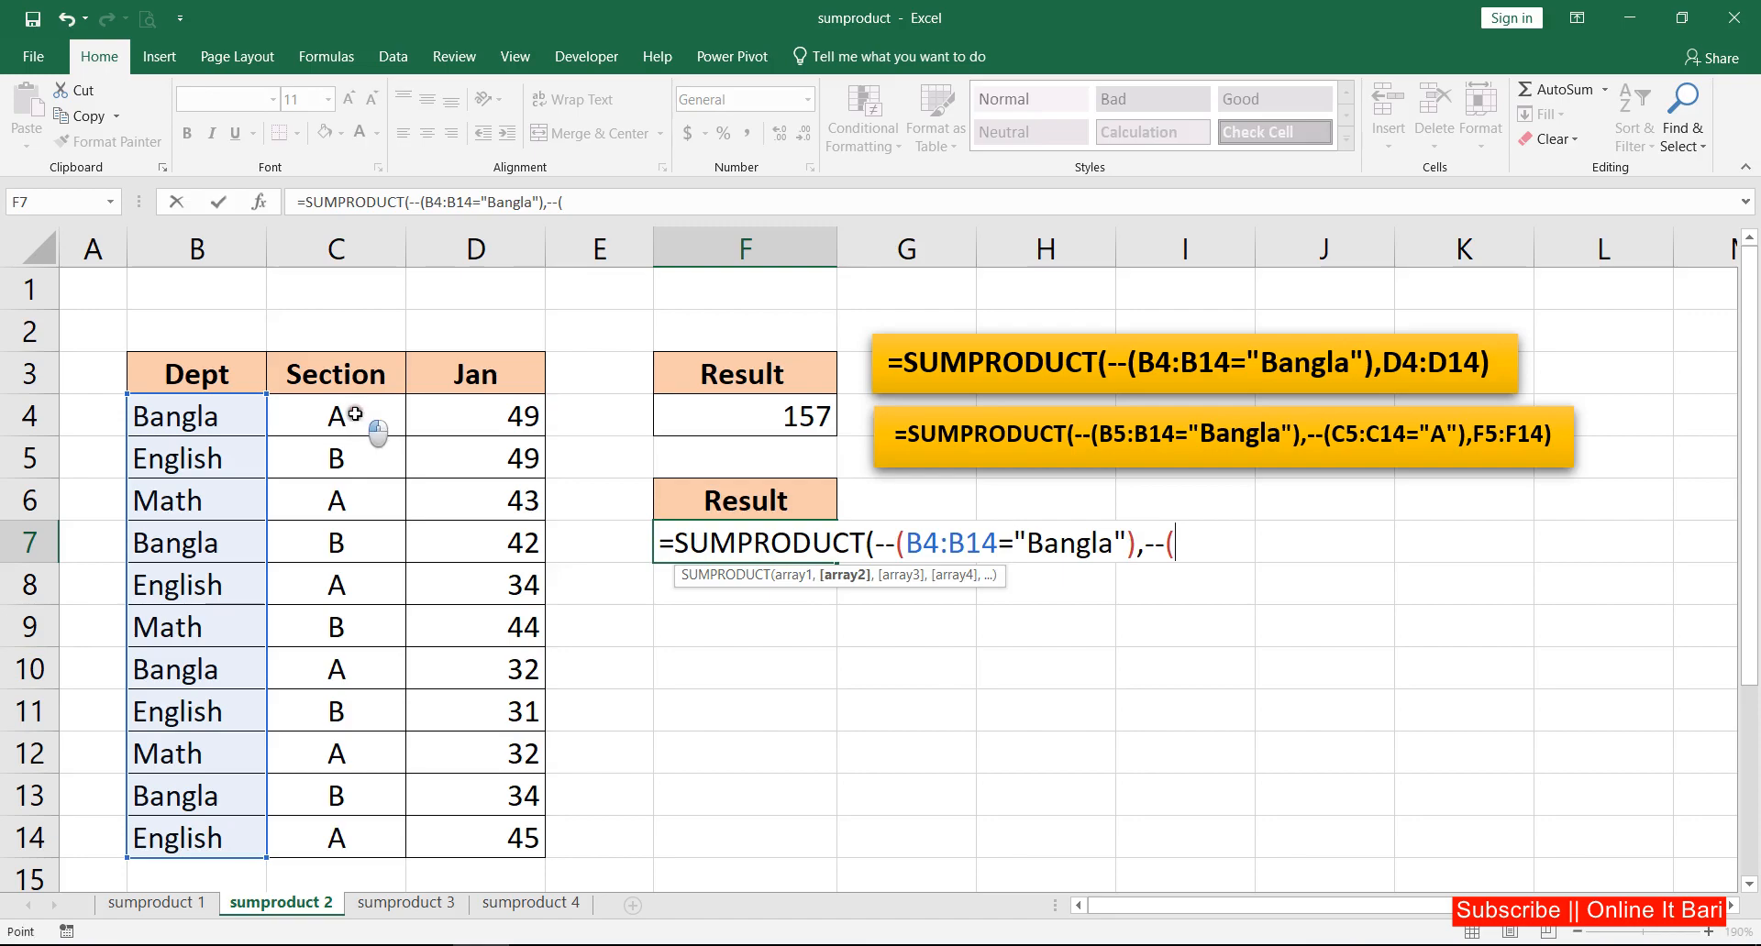
left_click_drag(371, 417, 347, 819)
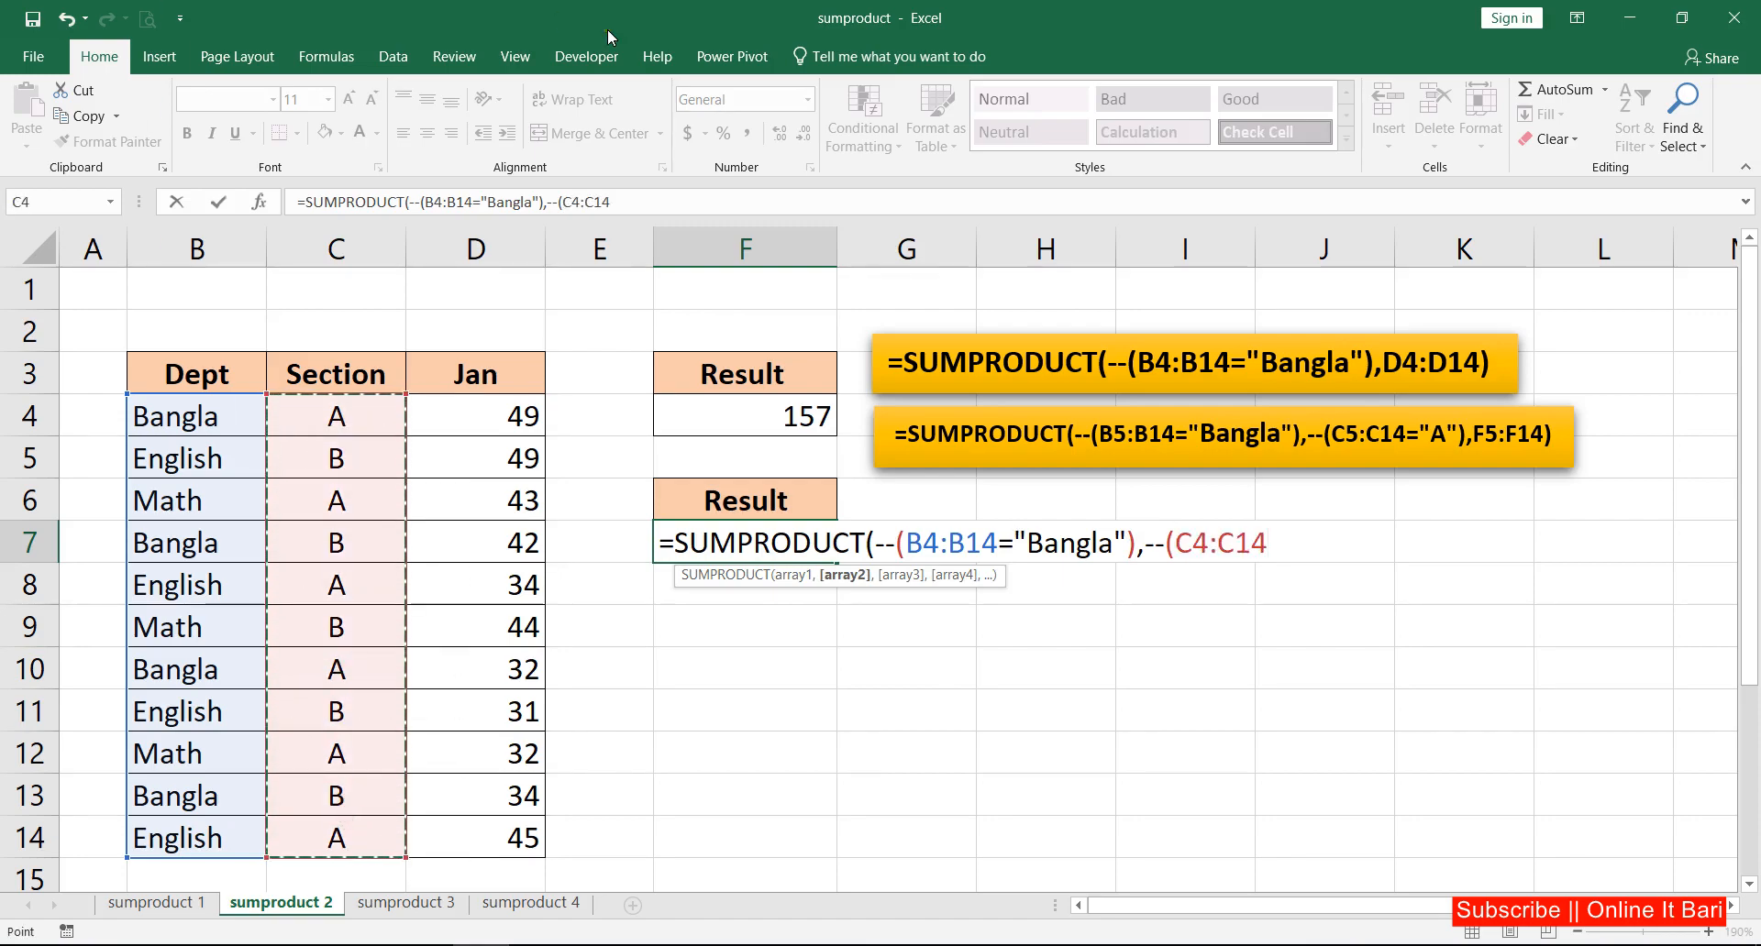
type("=")
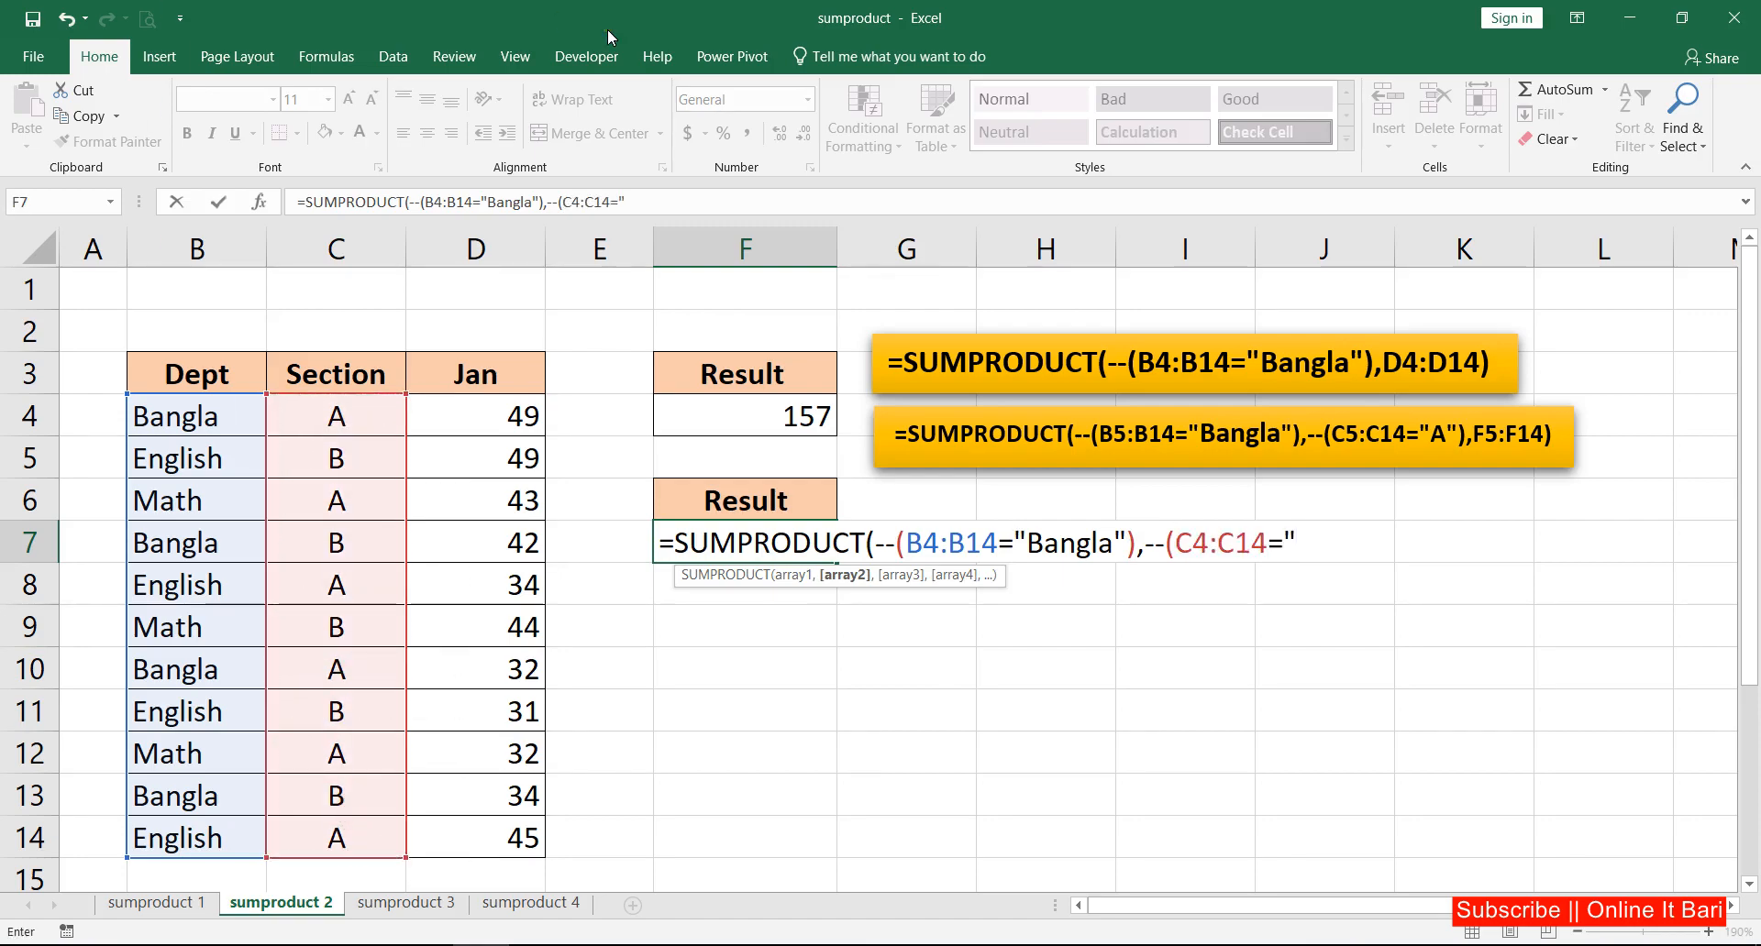
type("\"A\"),")
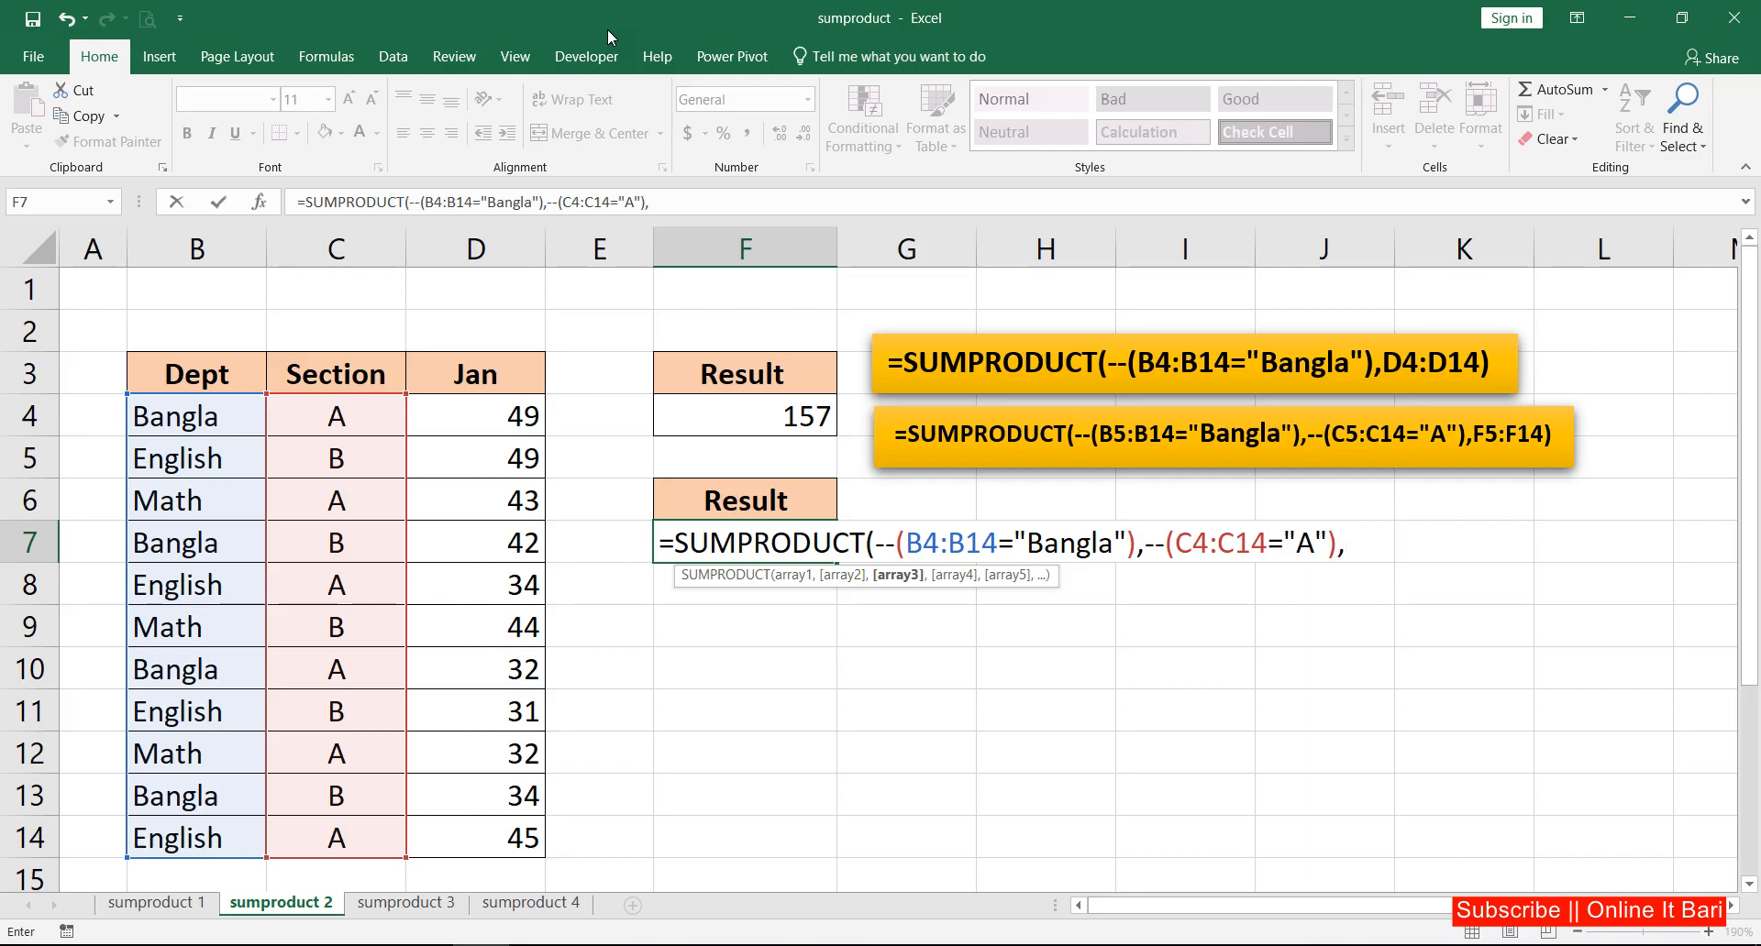
left_click_drag(496, 416, 510, 836)
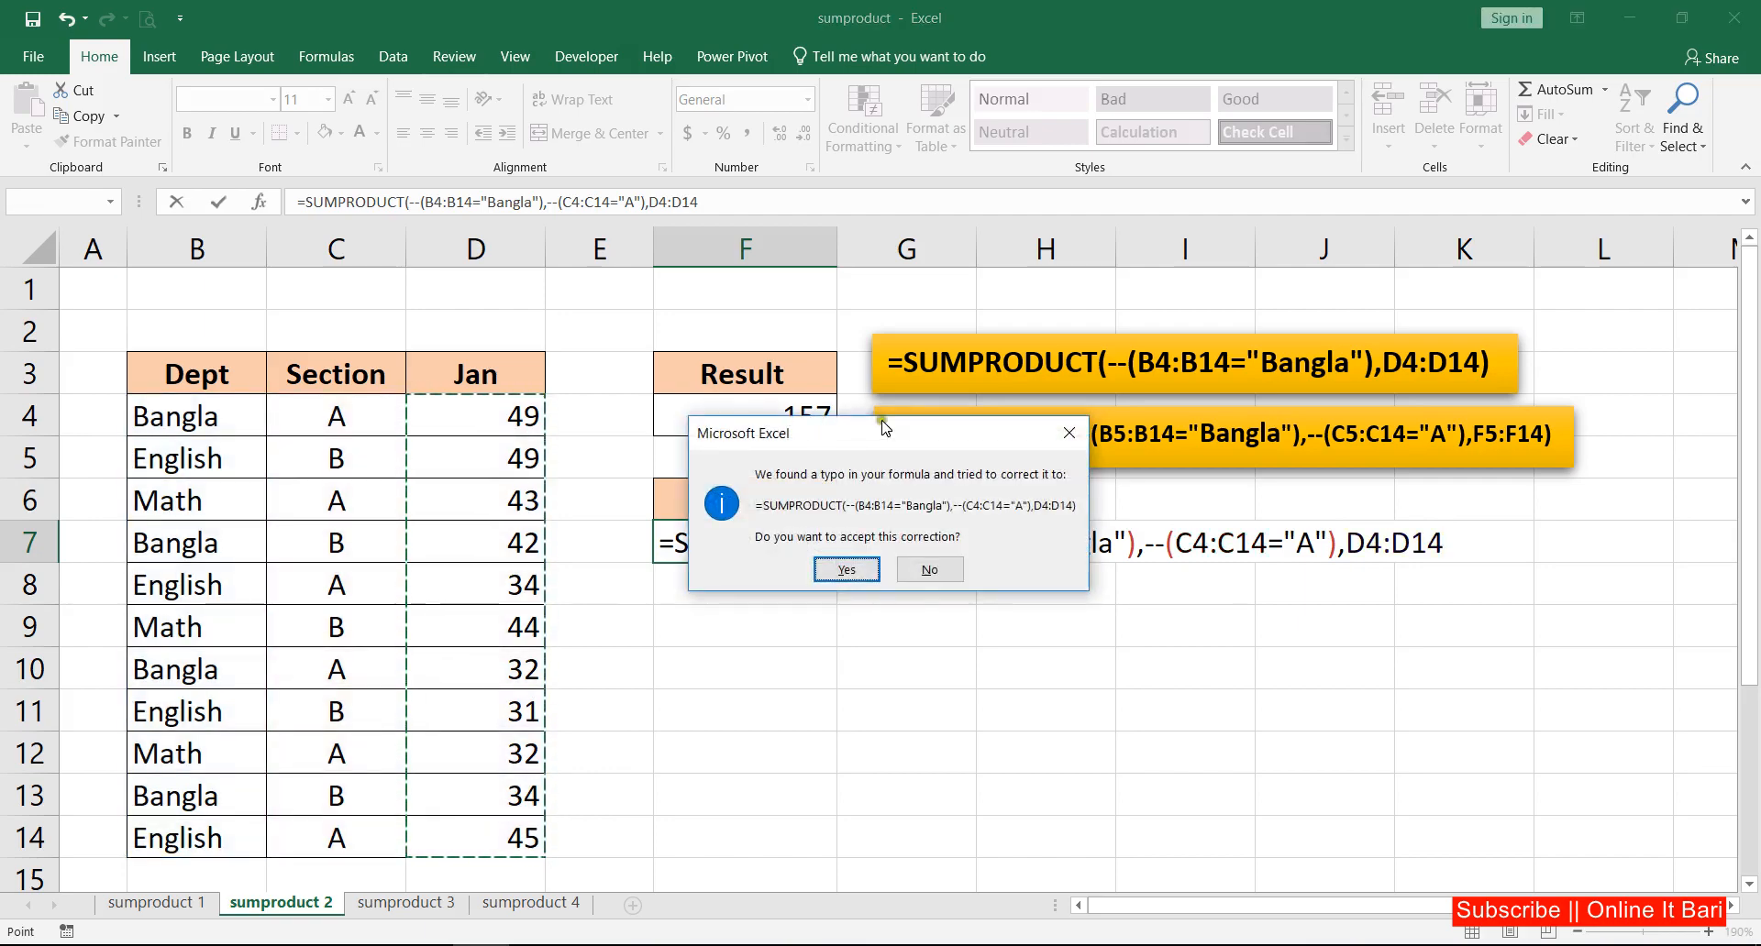
left_click(847, 571)
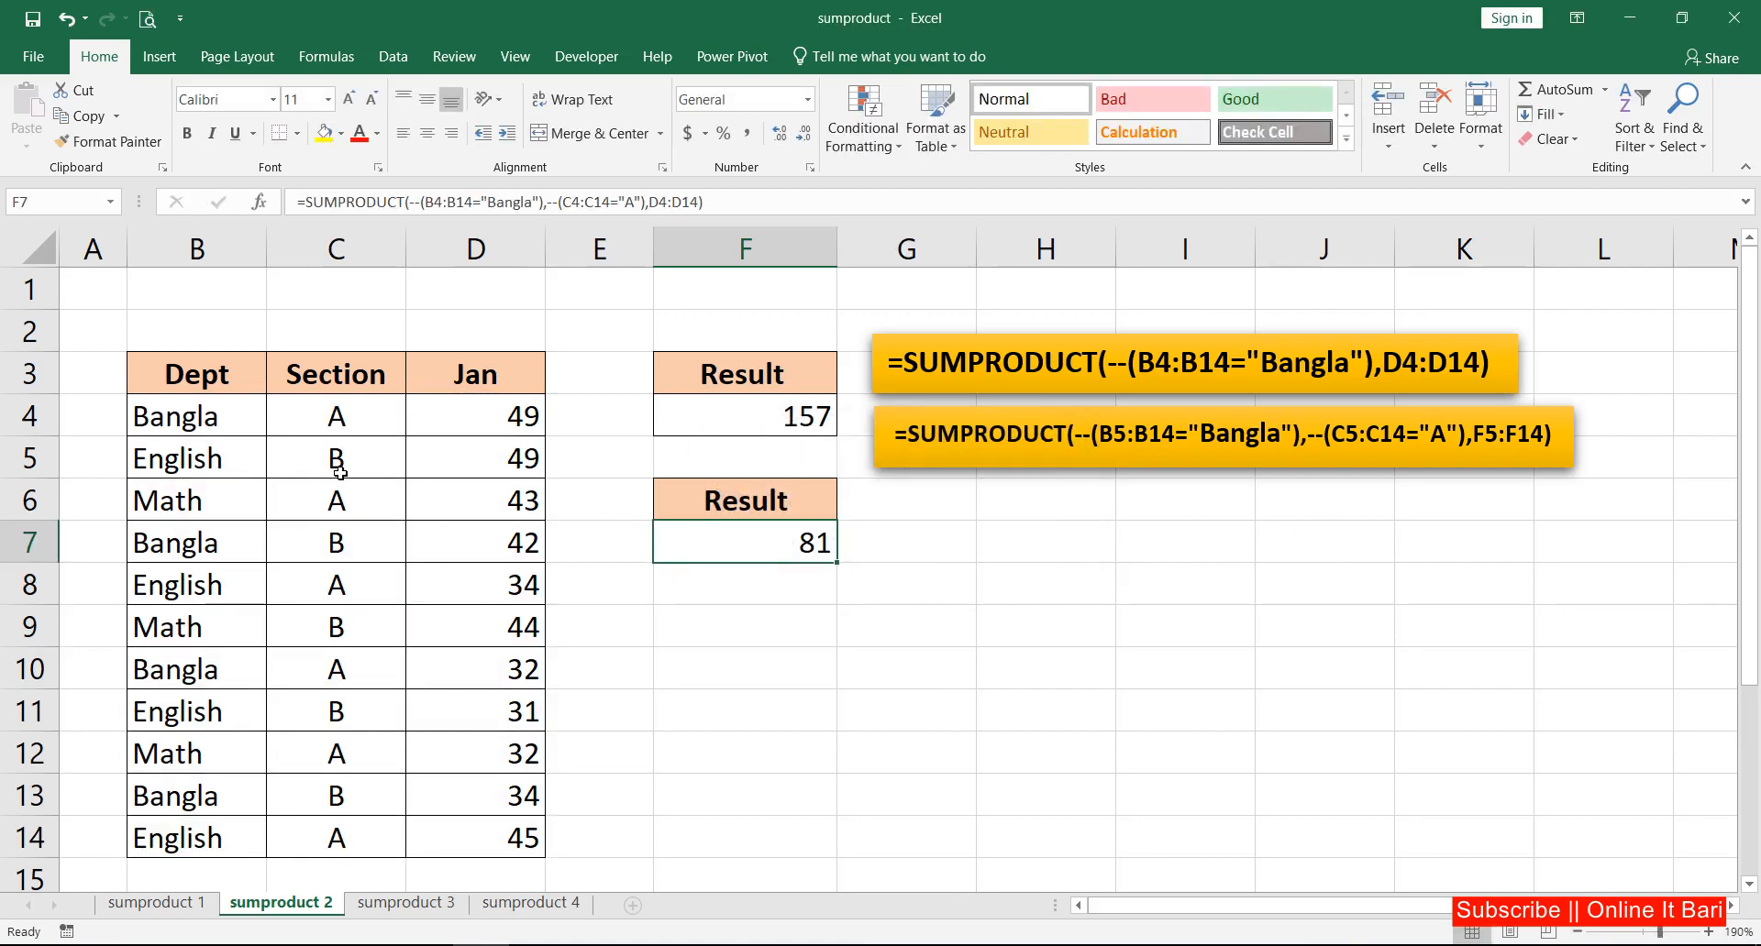
left_click_drag(184, 420, 341, 429)
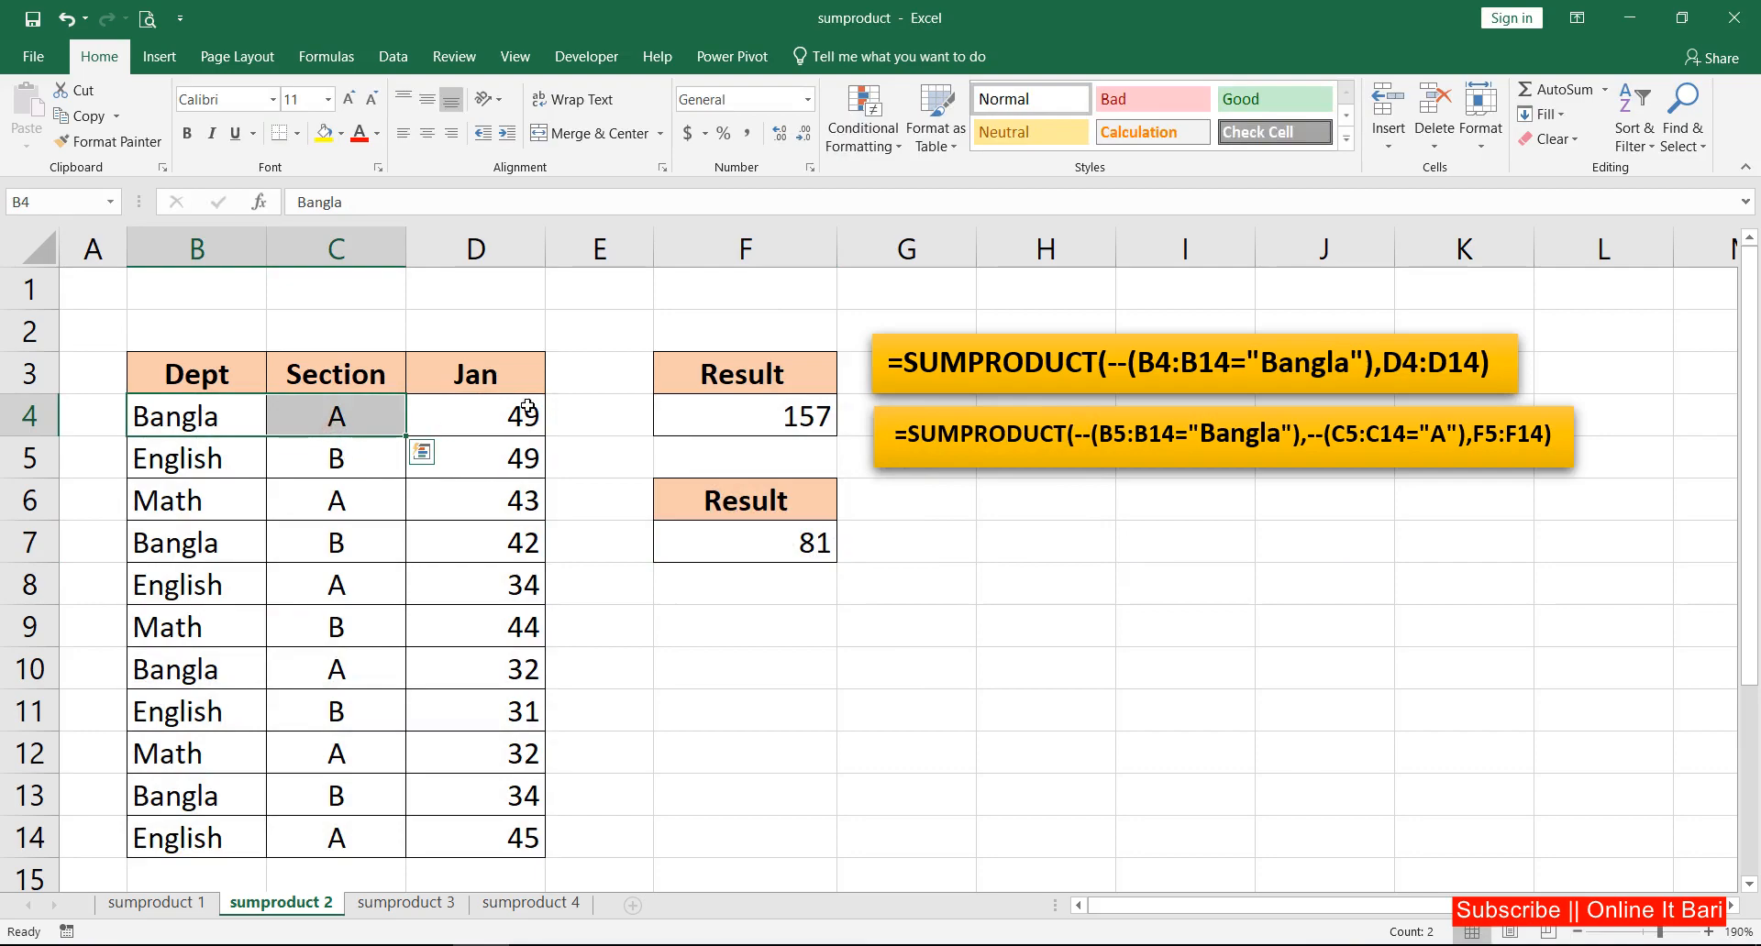
left_click(790, 543)
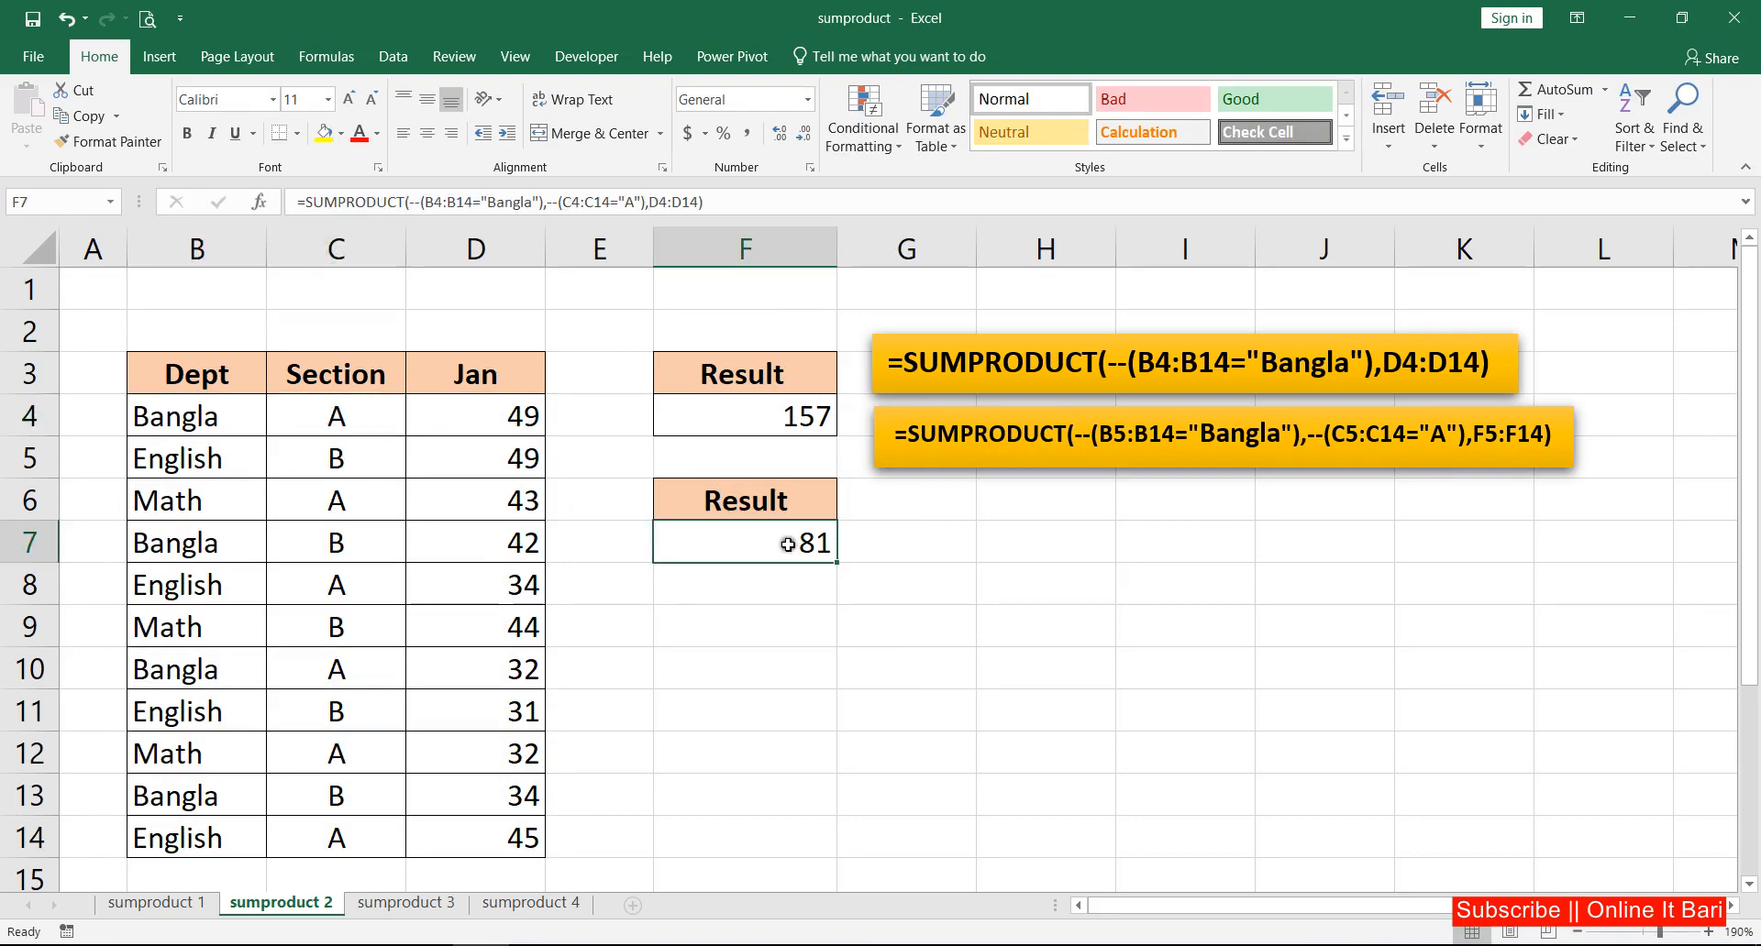
- On the sumproduct 3 sheet, enter =SUMPRODUCT(B3:B6) in Result cell D3 to total the single Amount column
left_click(450, 908)
left_click(484, 364)
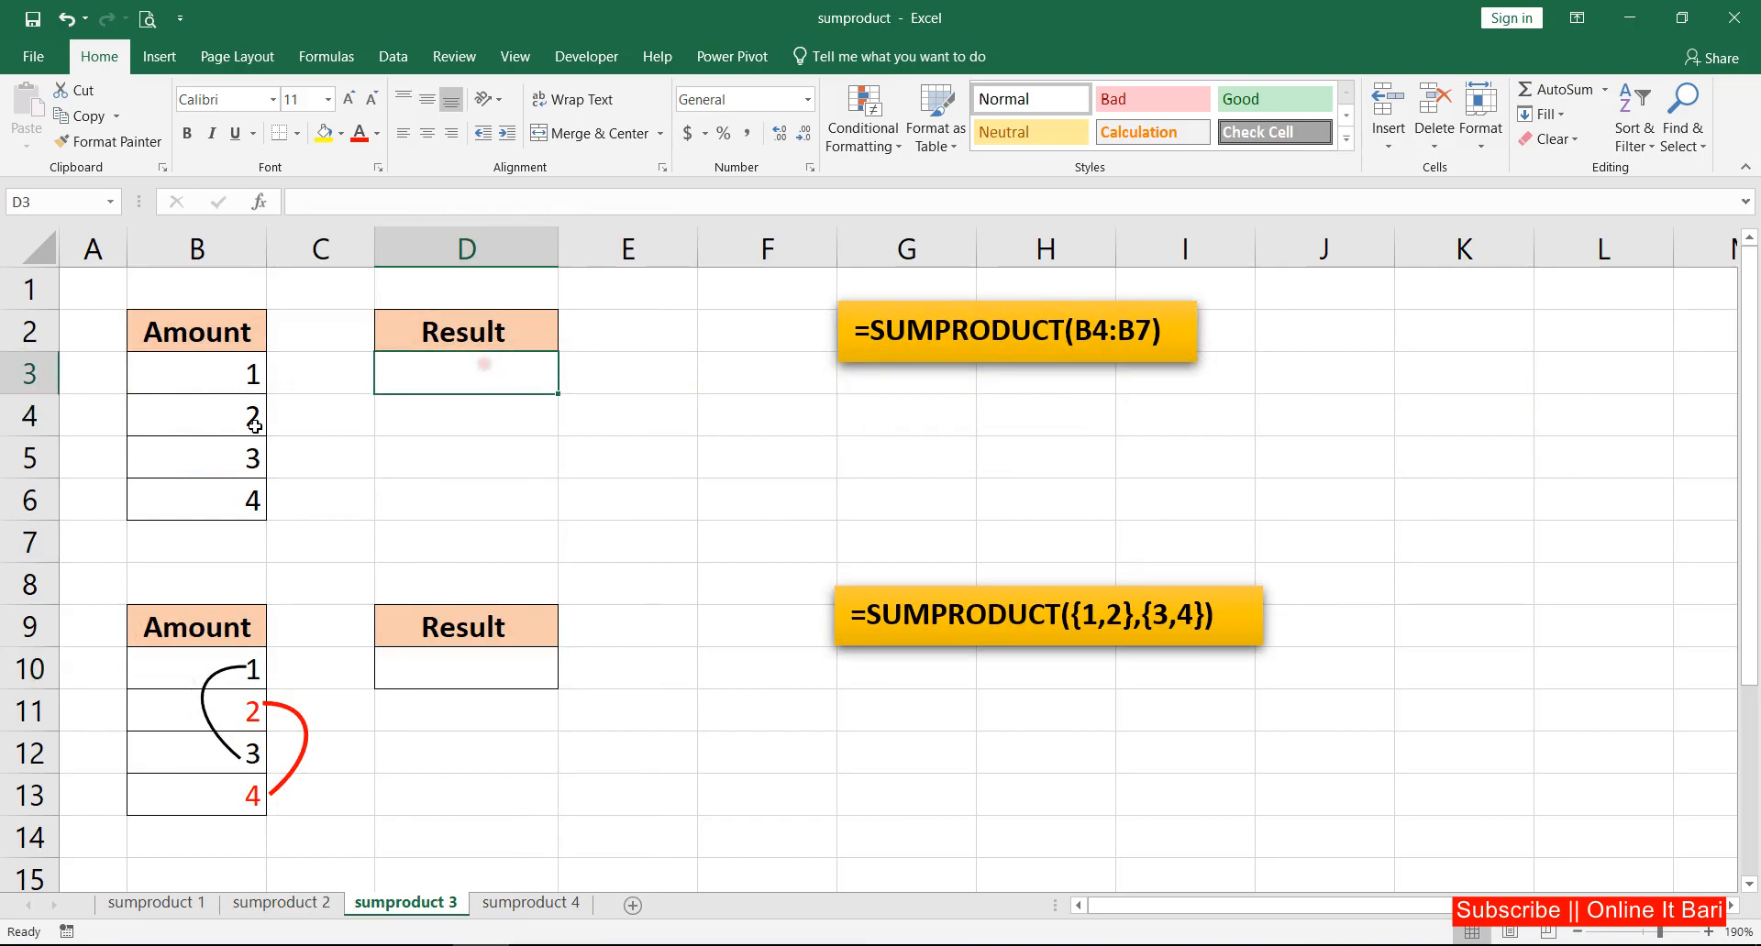
left_click_drag(213, 374, 248, 514)
left_click(459, 365)
type("=sump")
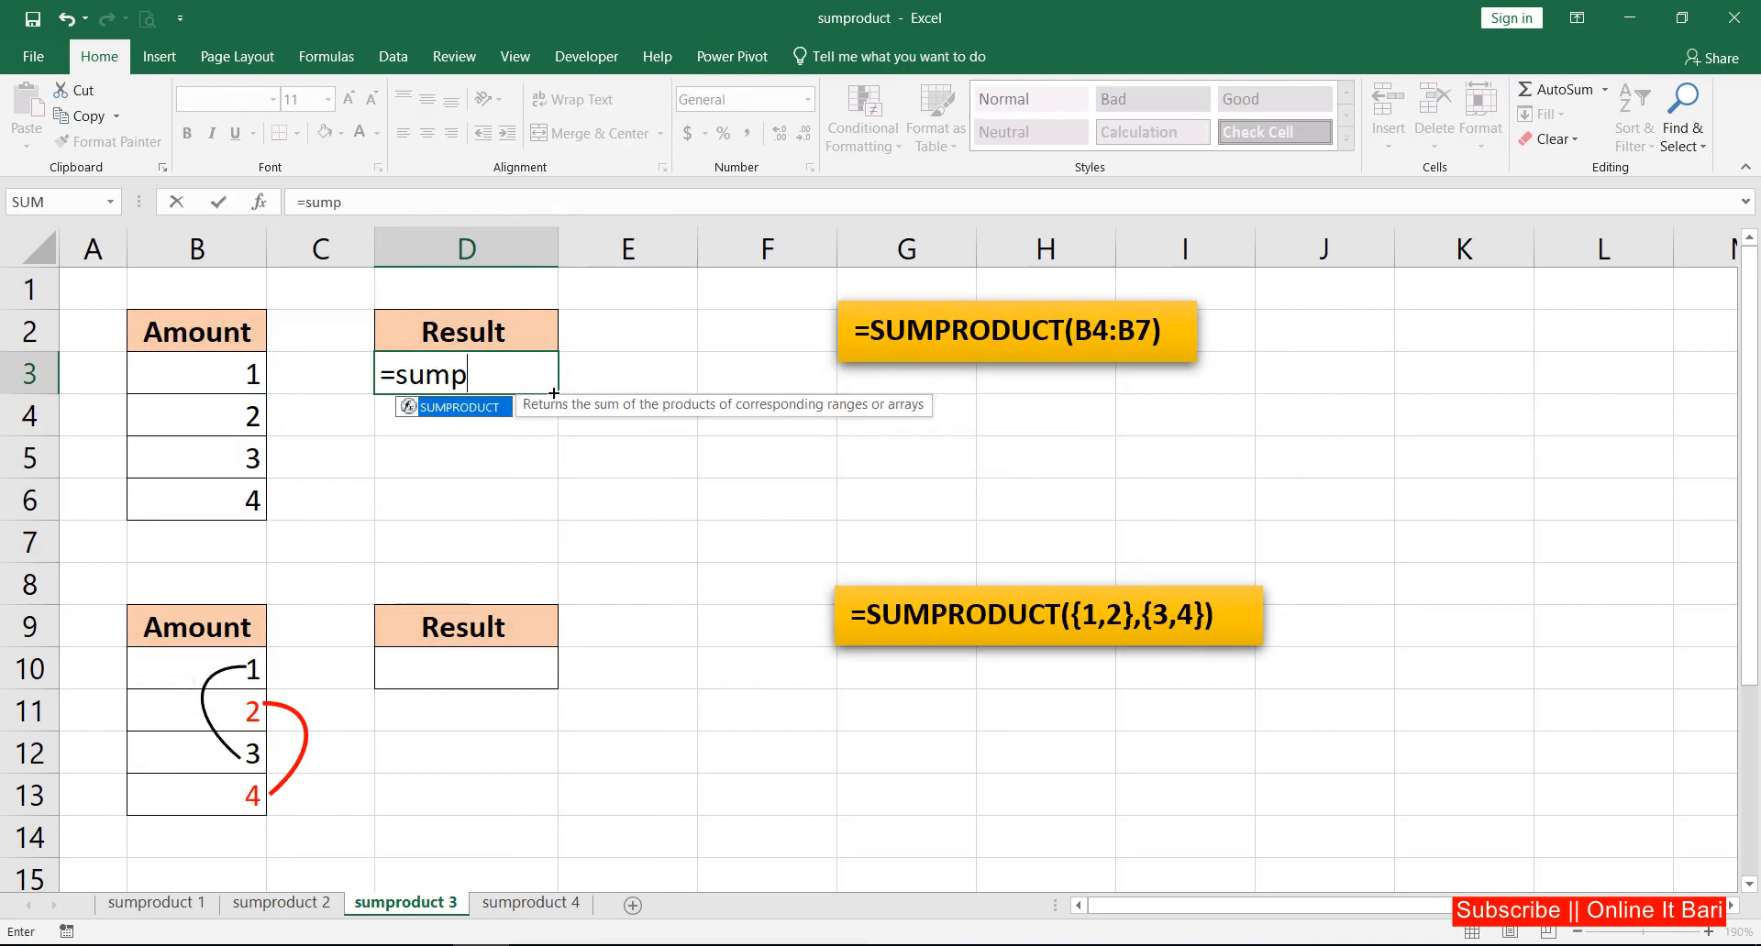
key("Tab")
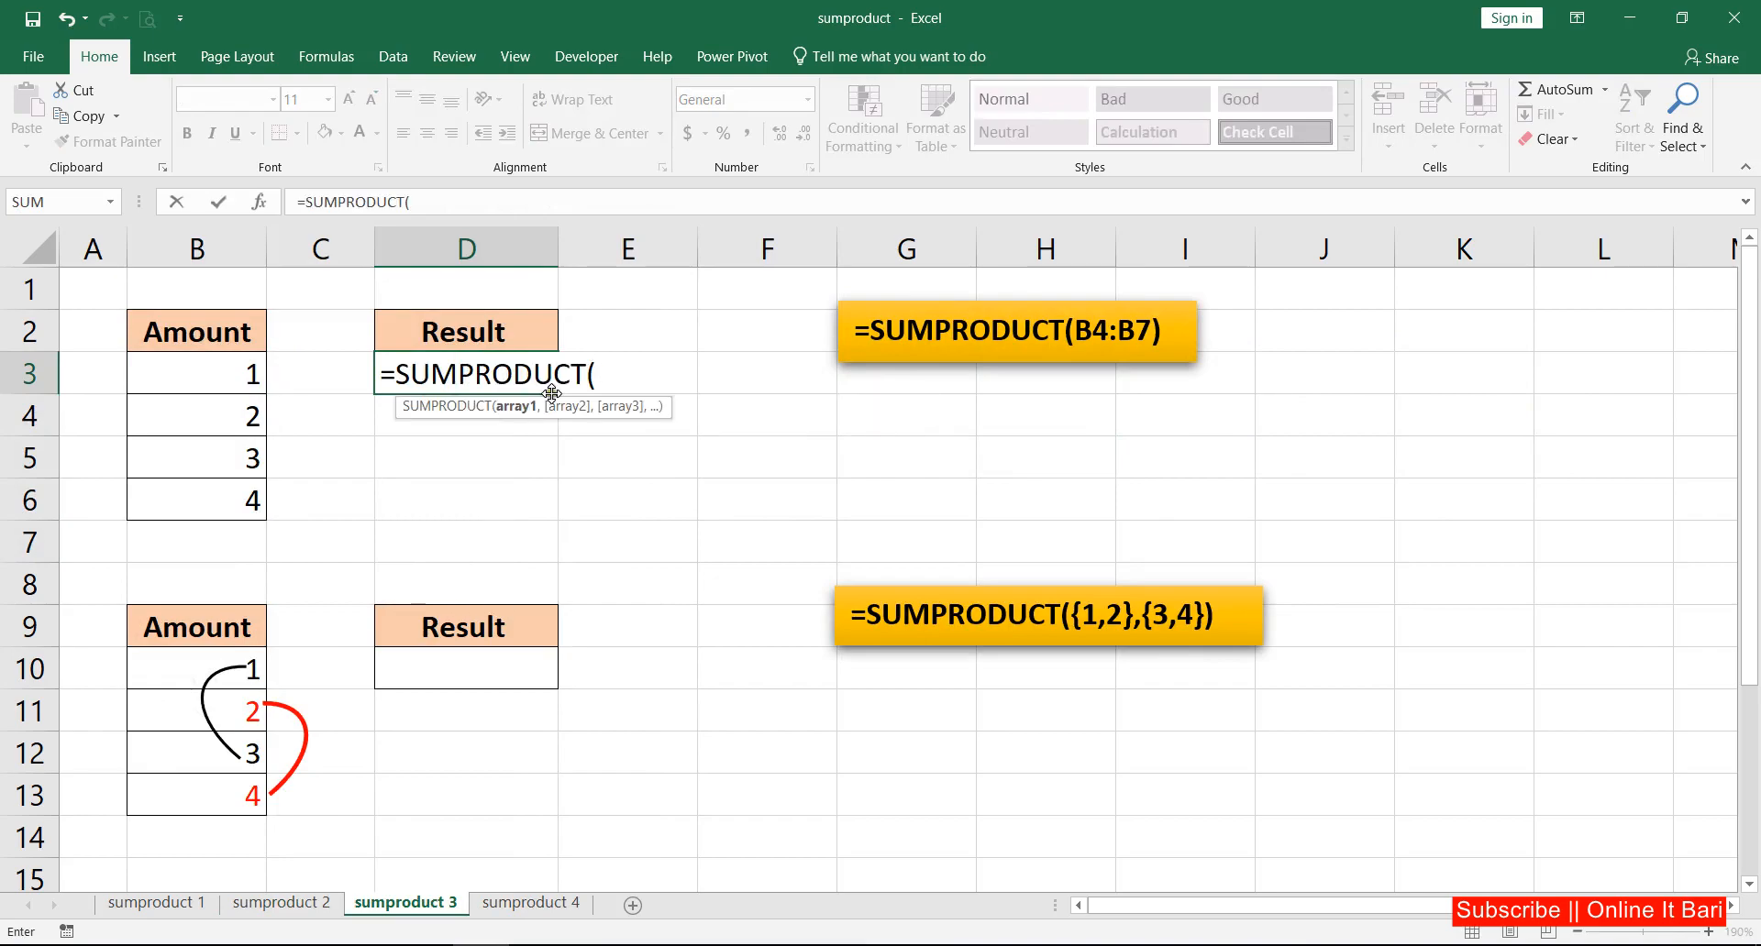
left_click_drag(247, 371, 250, 501)
key("Return")
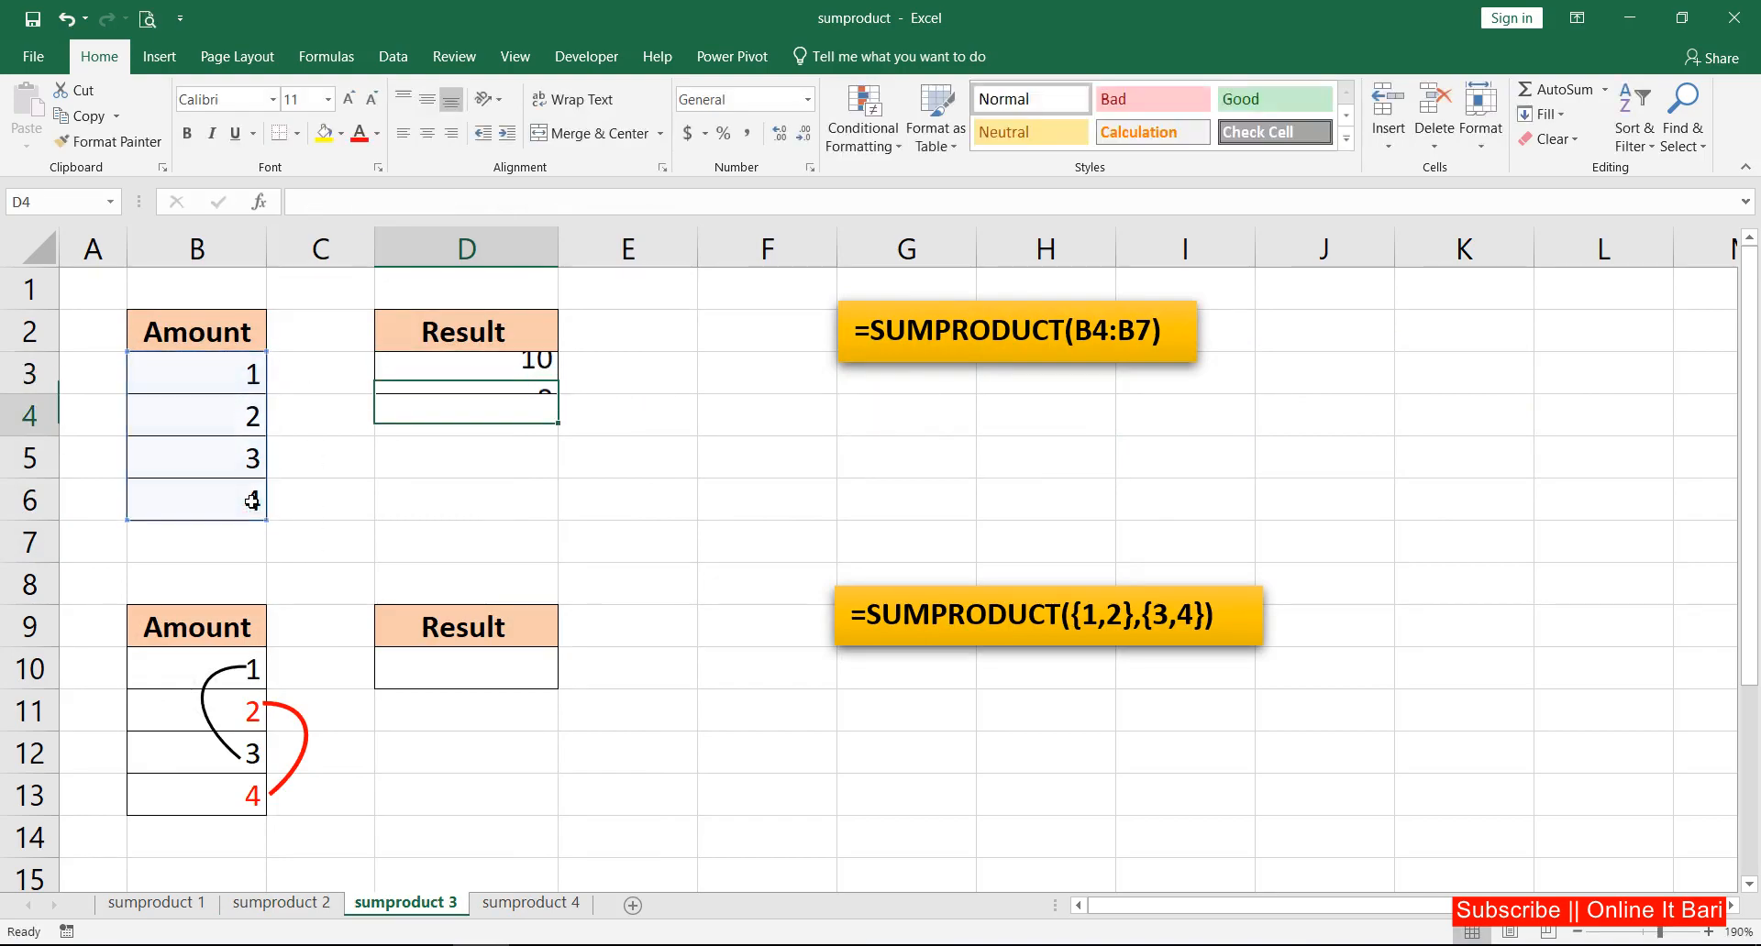
- Check the SUMPRODUCT formula in Result cell D3 against the Amount values in B3:B6
left_click(509, 381)
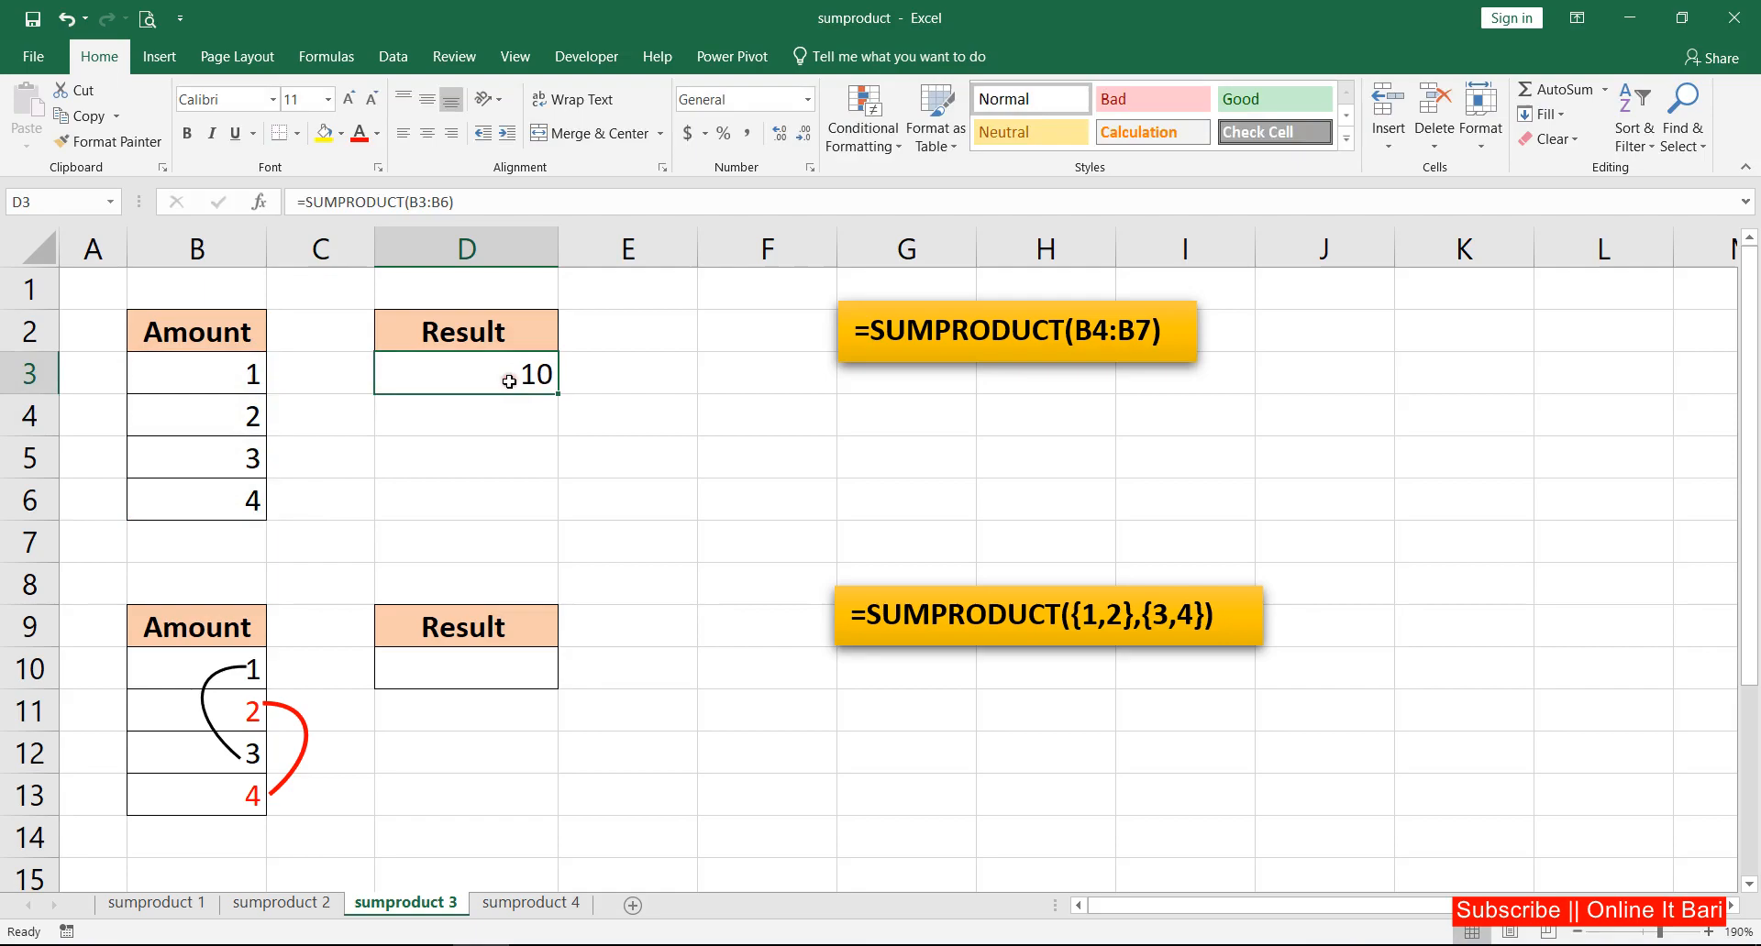
left_click(251, 372)
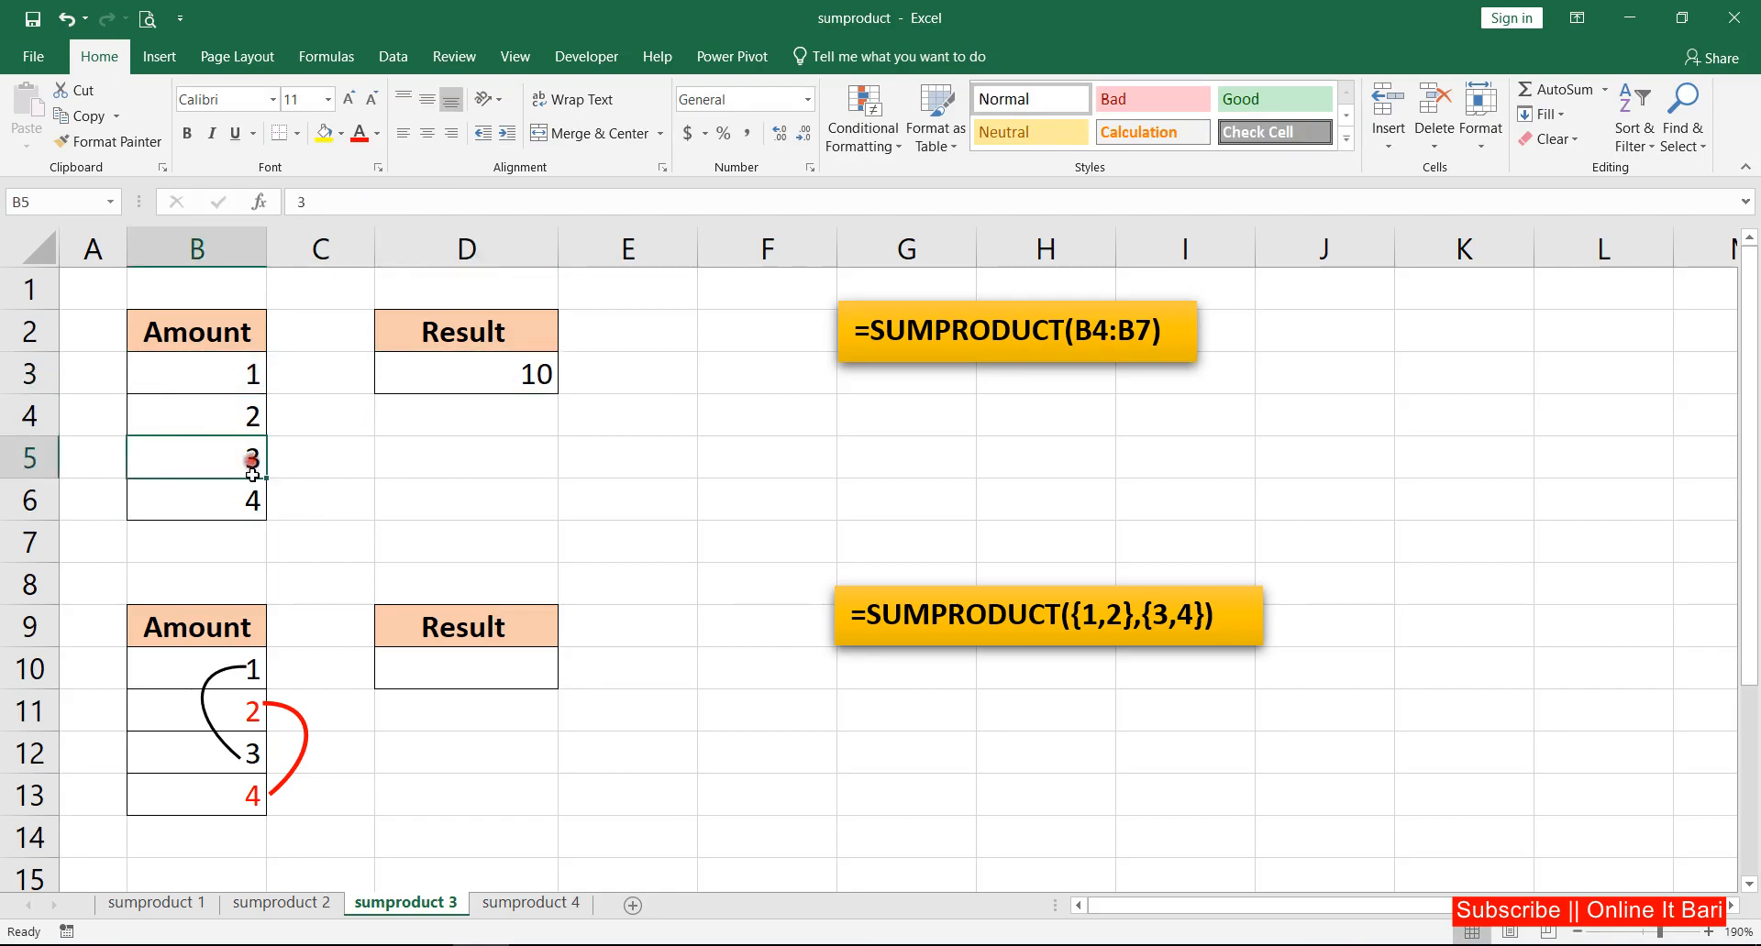
left_click(473, 367)
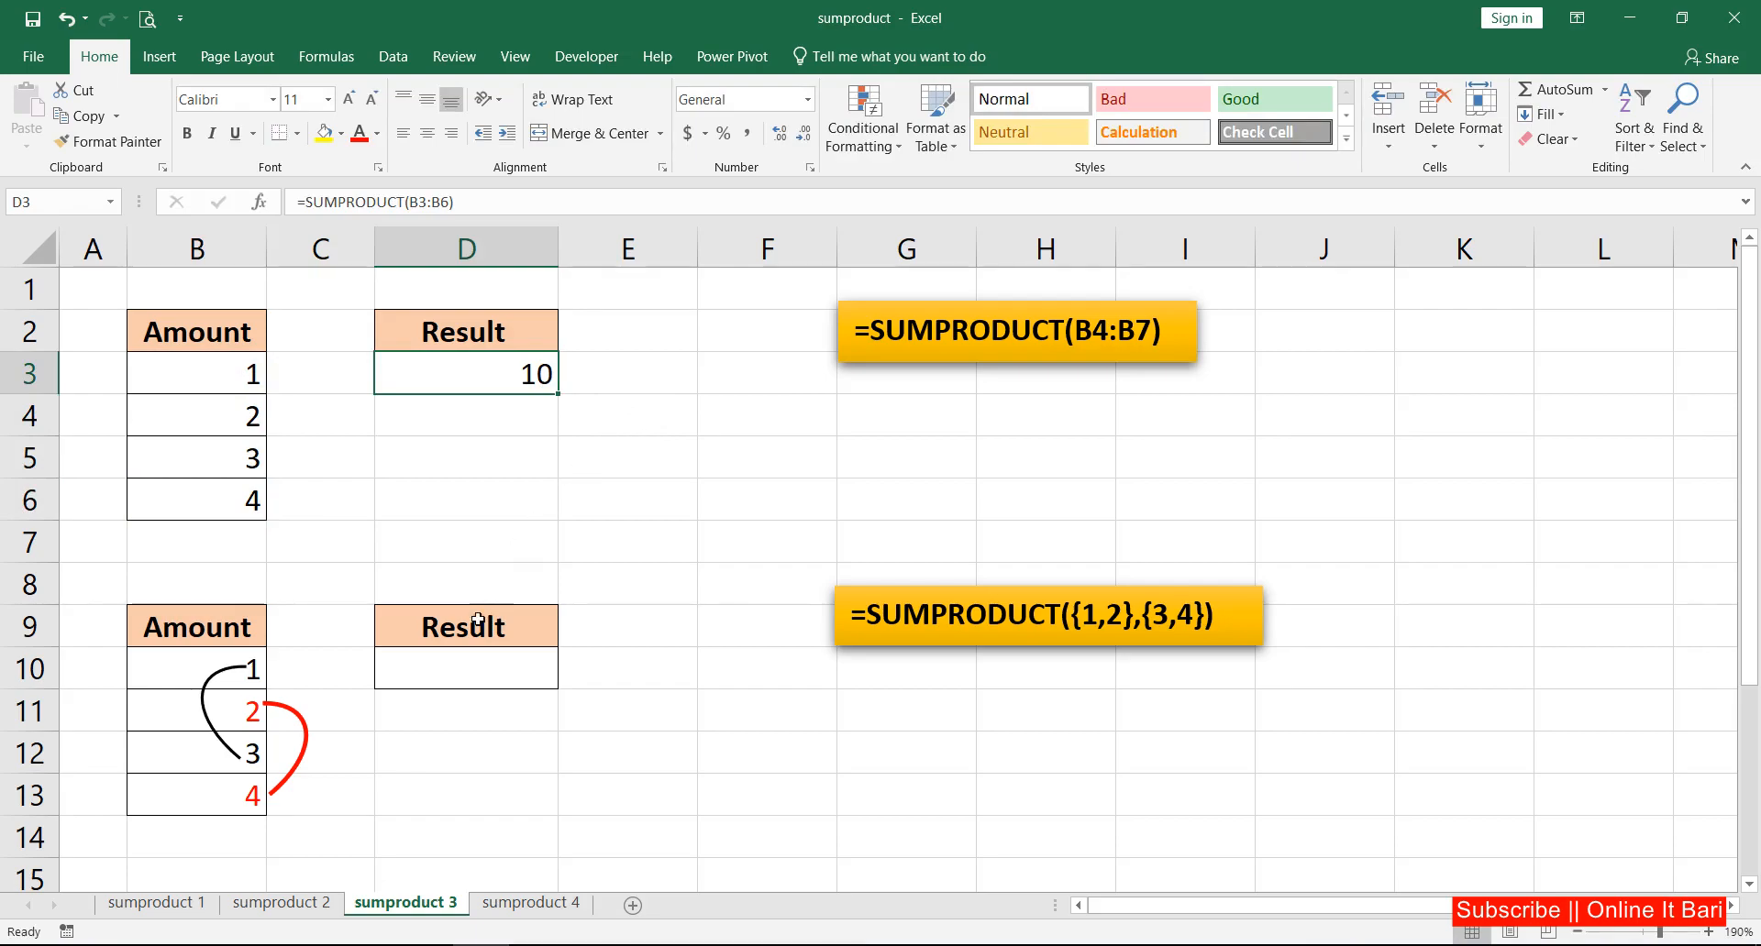
- Enter =SUMPRODUCT({1,2},{3,4}) in the second Result cell D10 to multiply and sum two array constants
left_click(464, 666)
type("=")
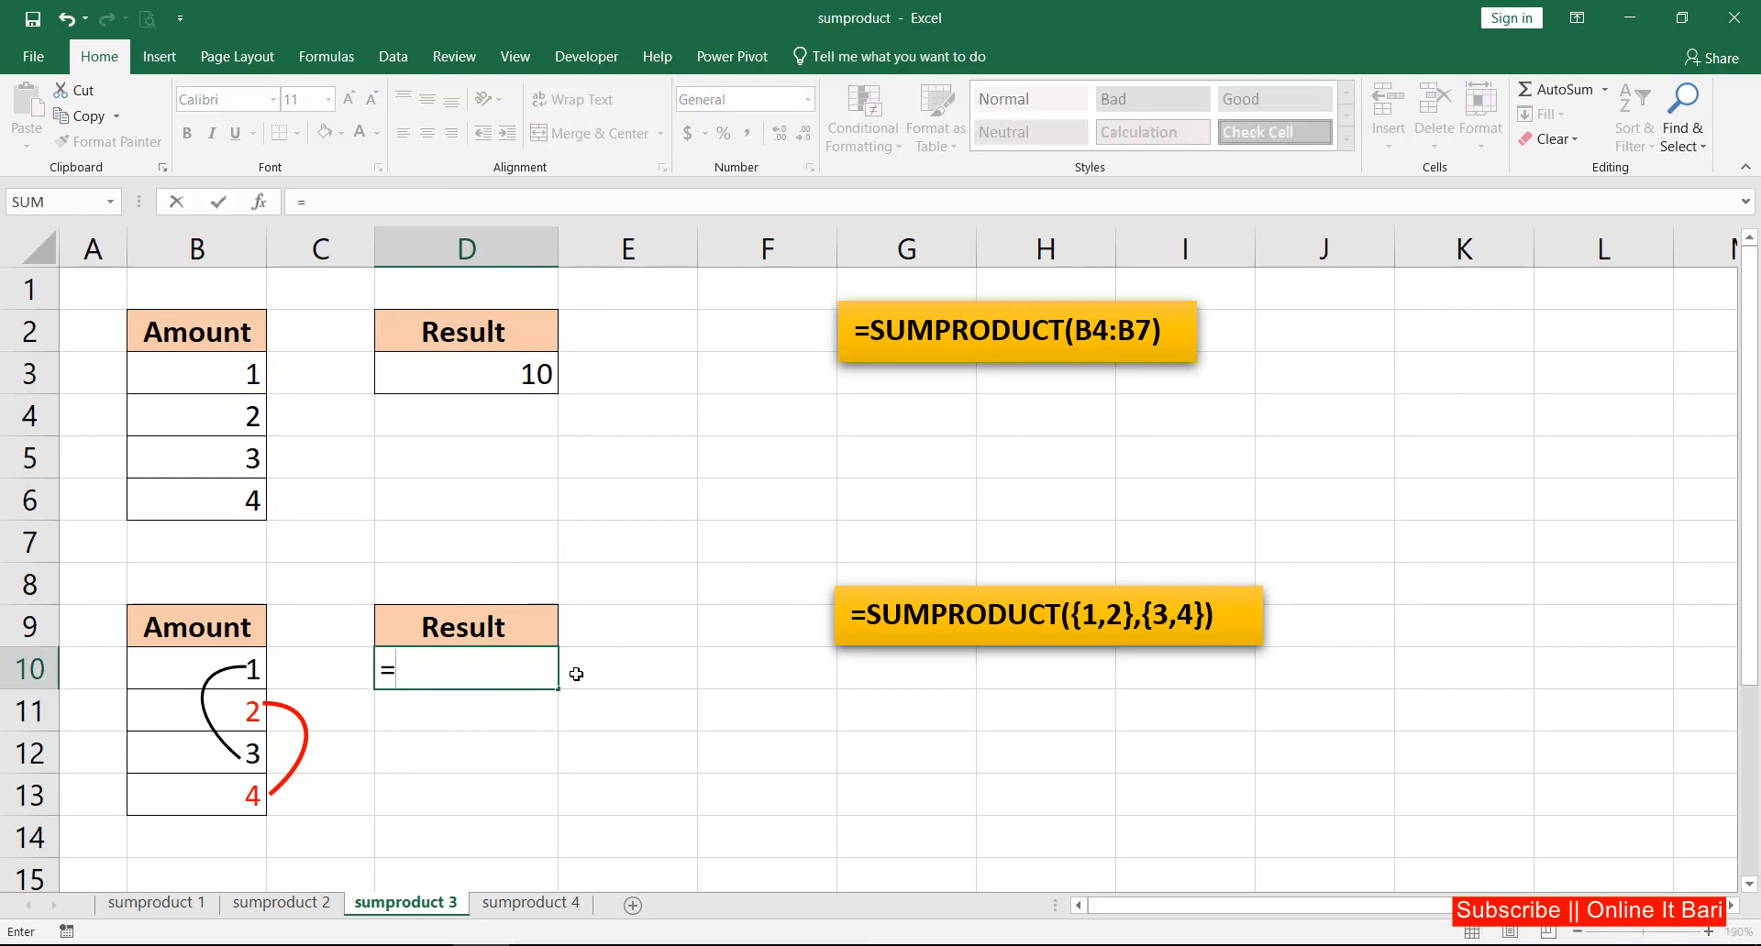
type("sump")
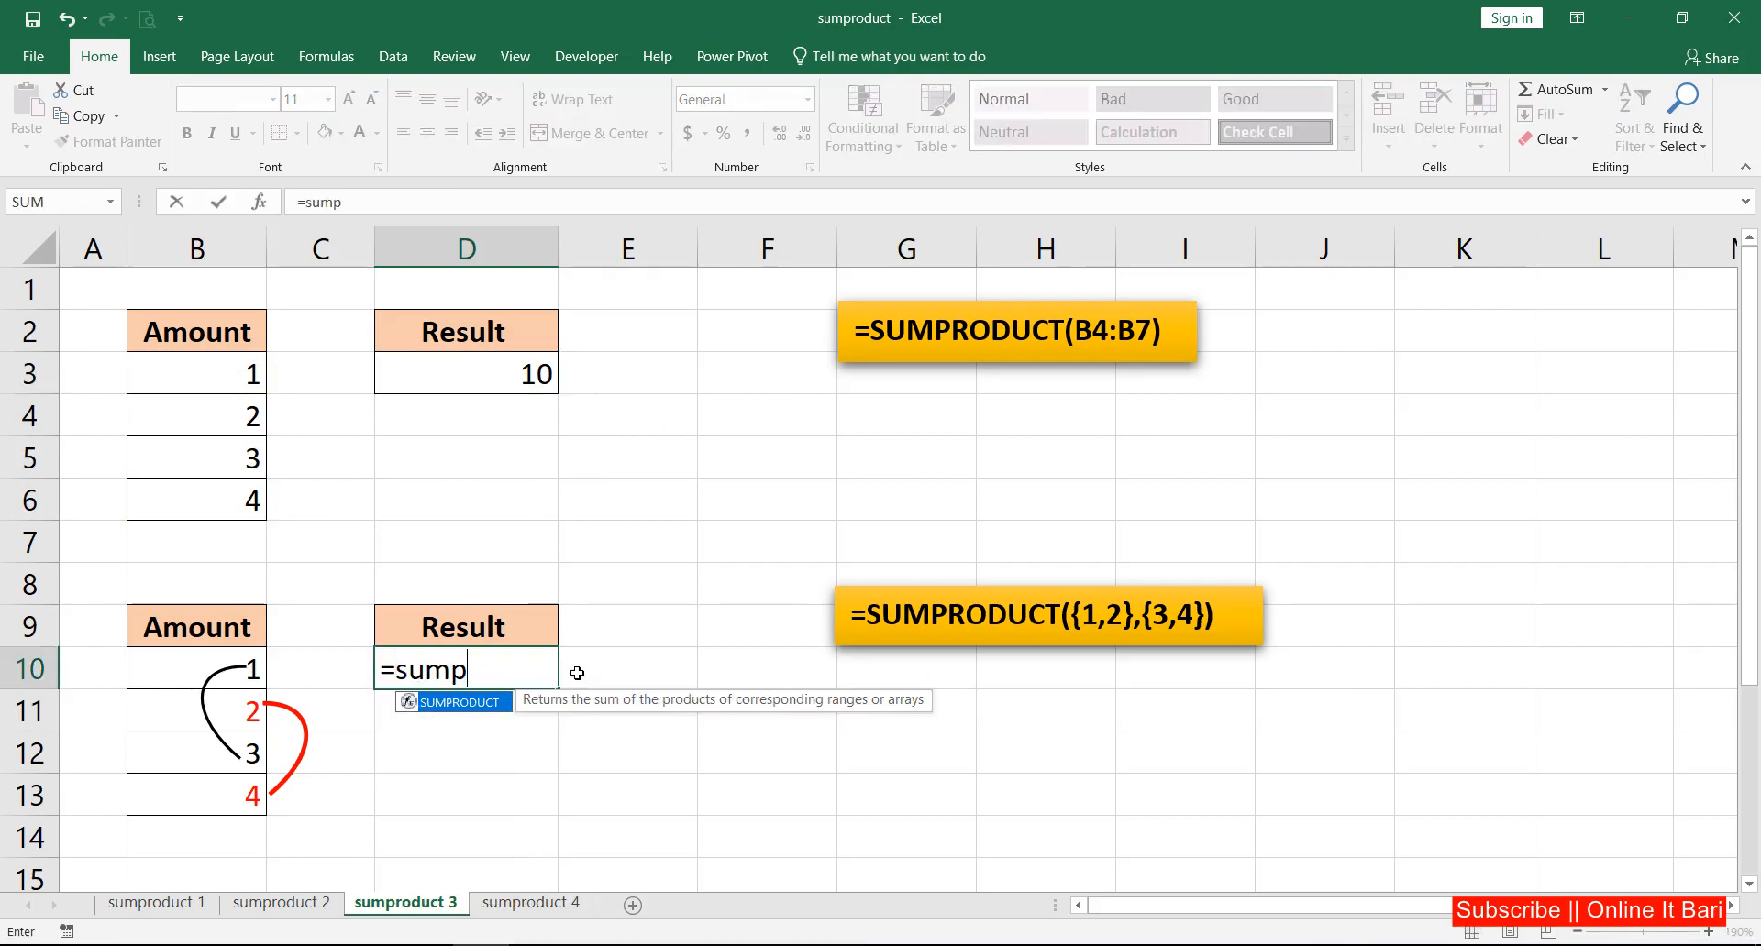
key("Tab")
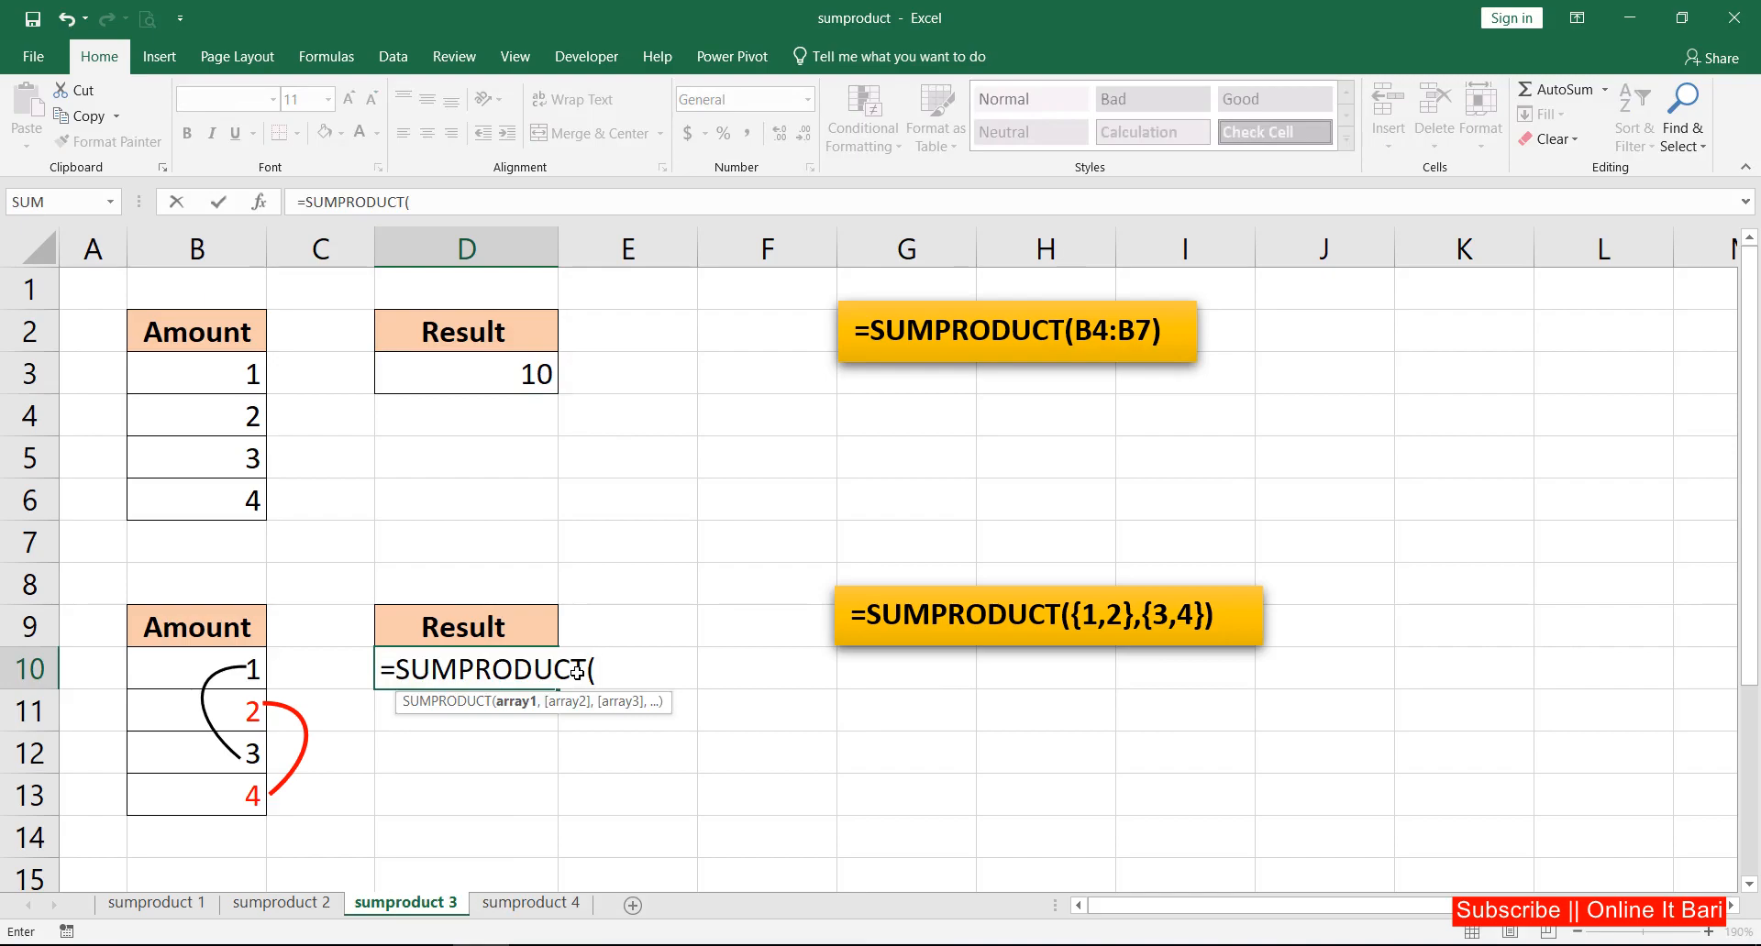
type("{1,2},")
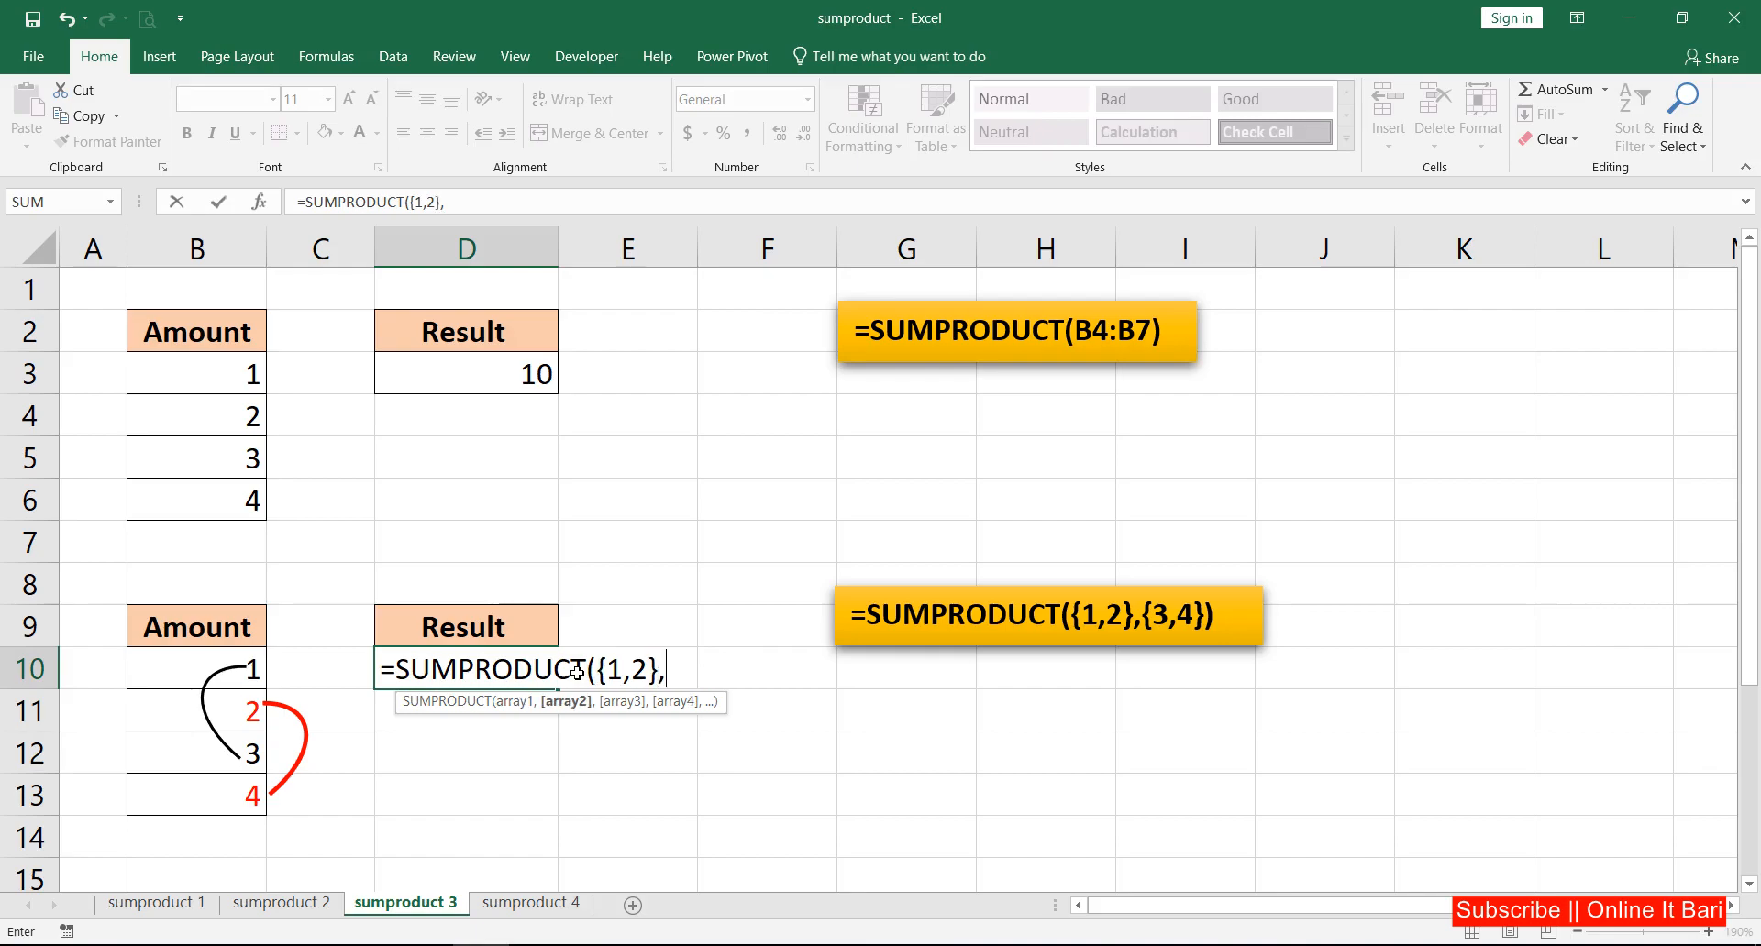
type("{3,4}")
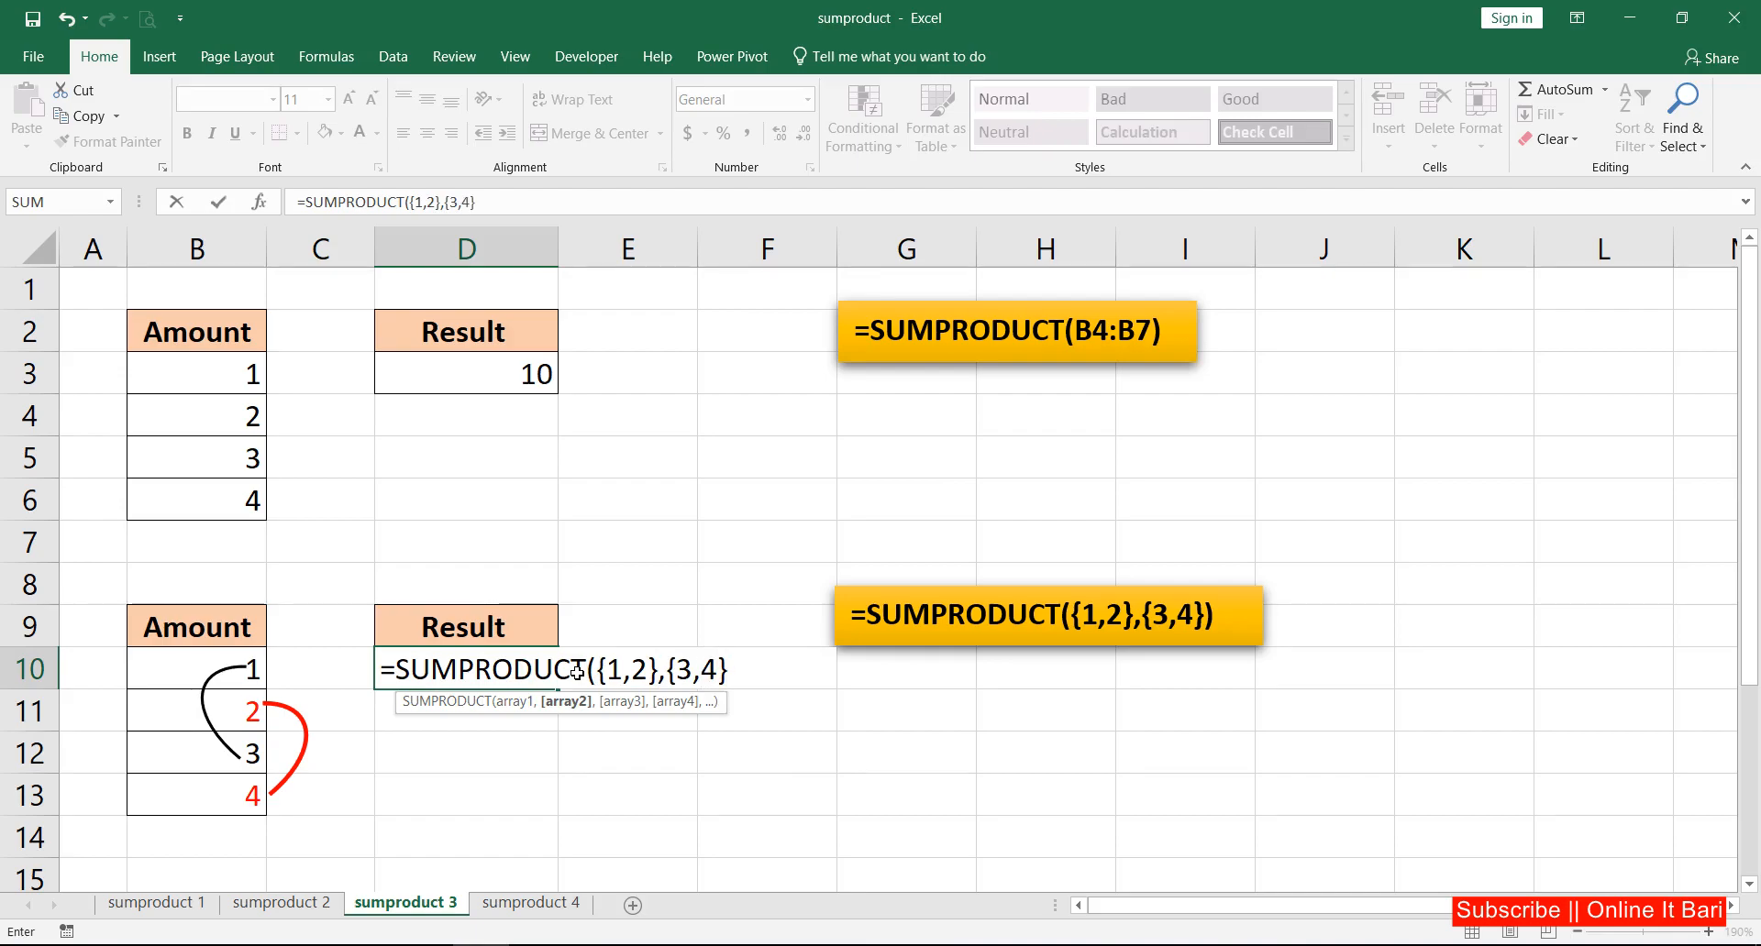
type(")")
key("Return")
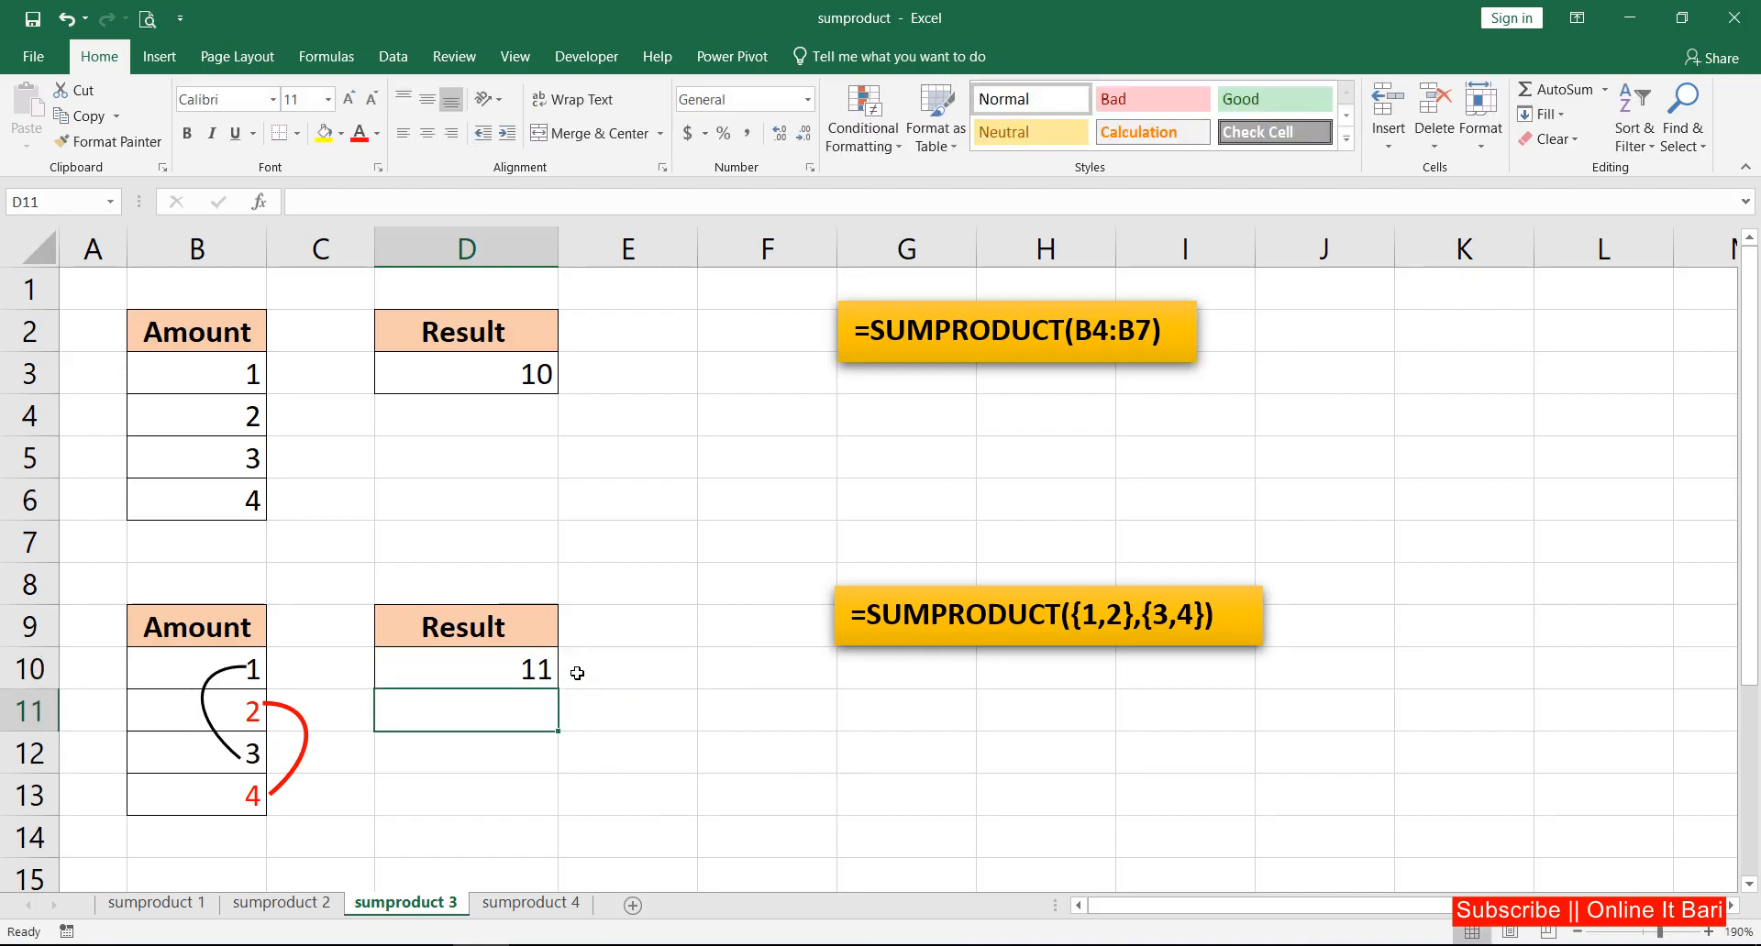
- Examine how the D10 formula and the {1,2},{3,4} example text pair up the numbers in the second Amount column
left_click(526, 670)
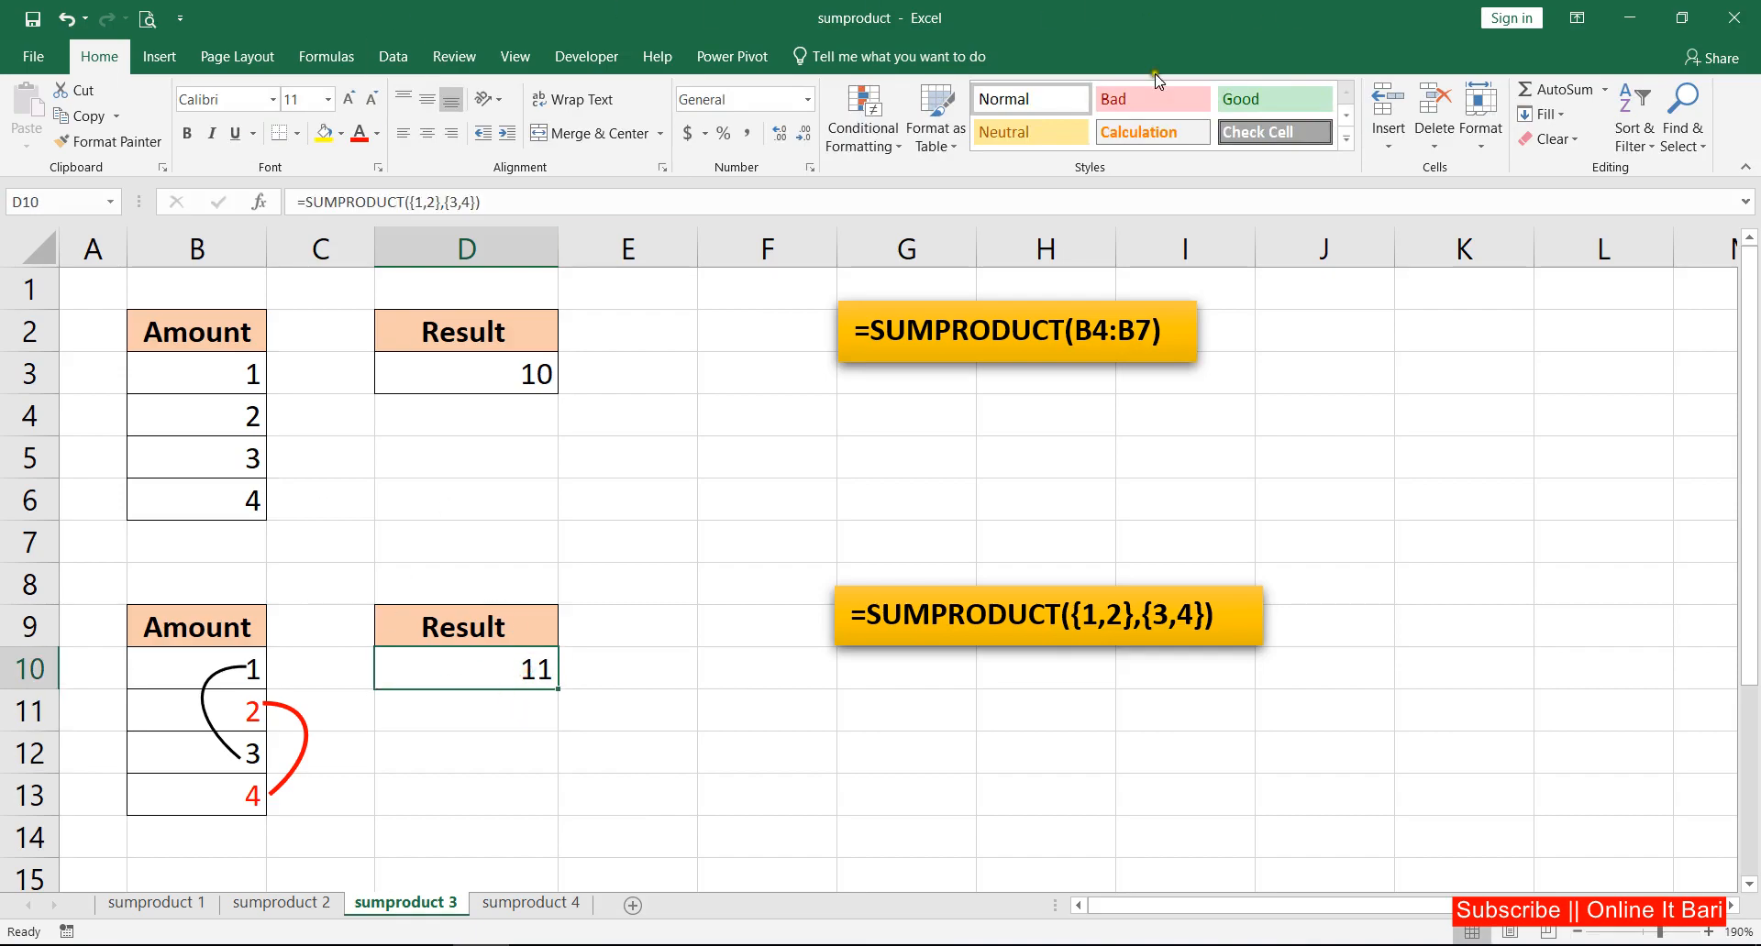
left_click(929, 604)
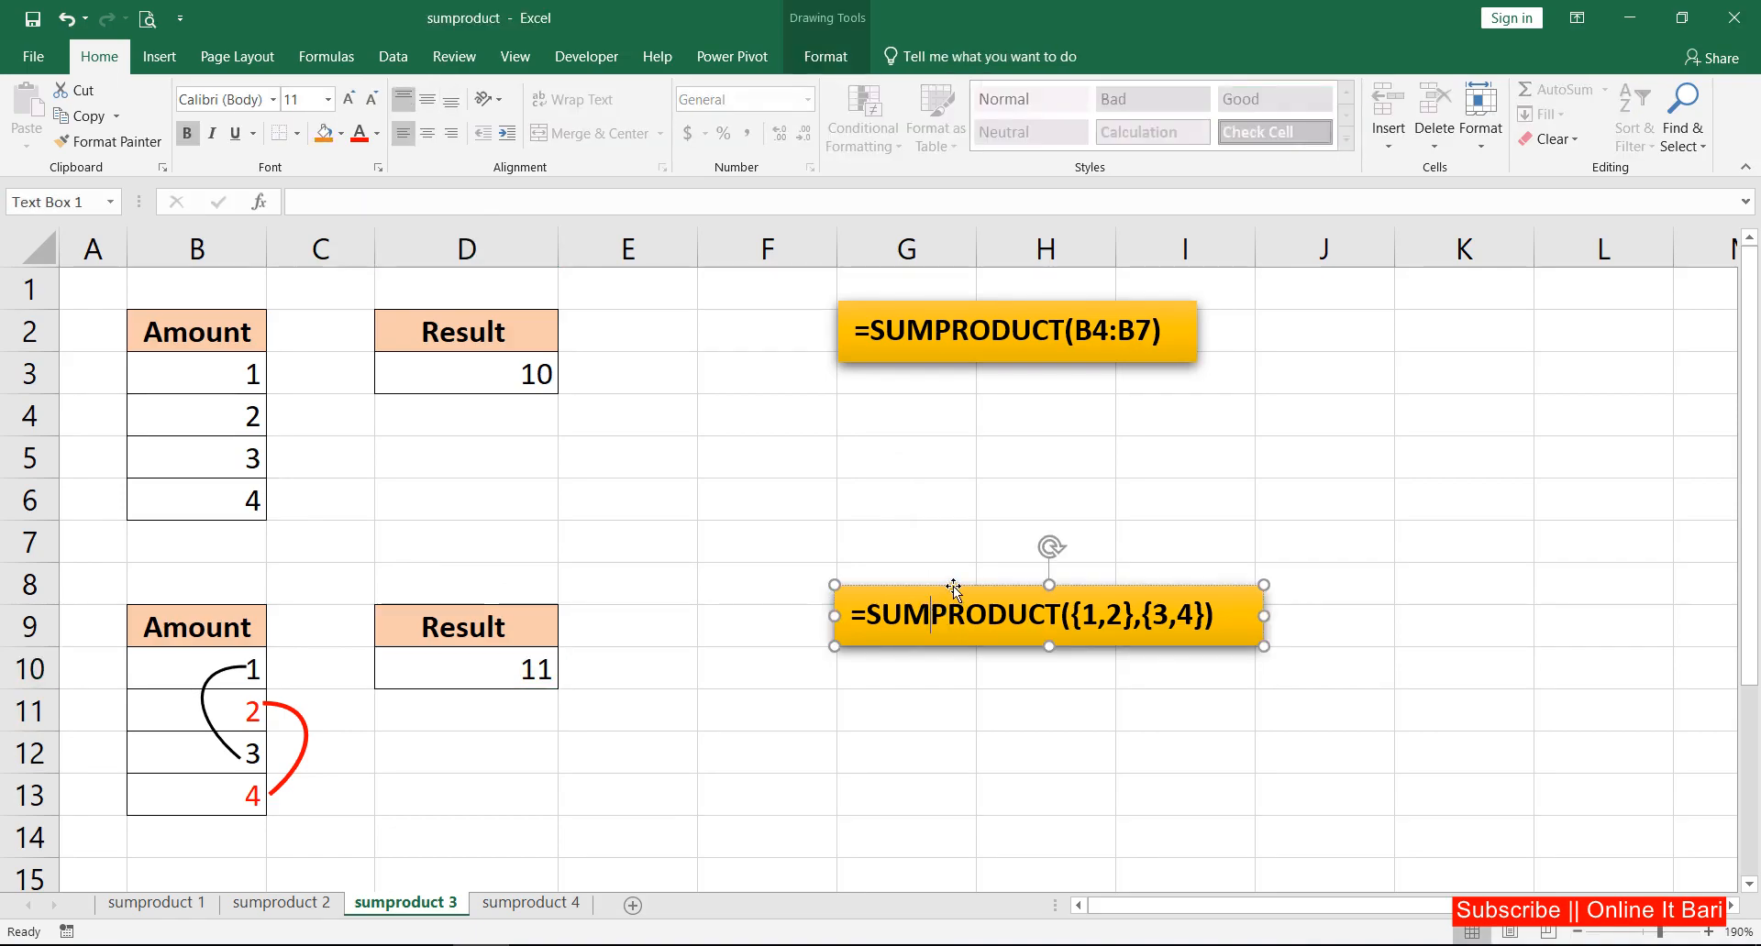
left_click(766, 537)
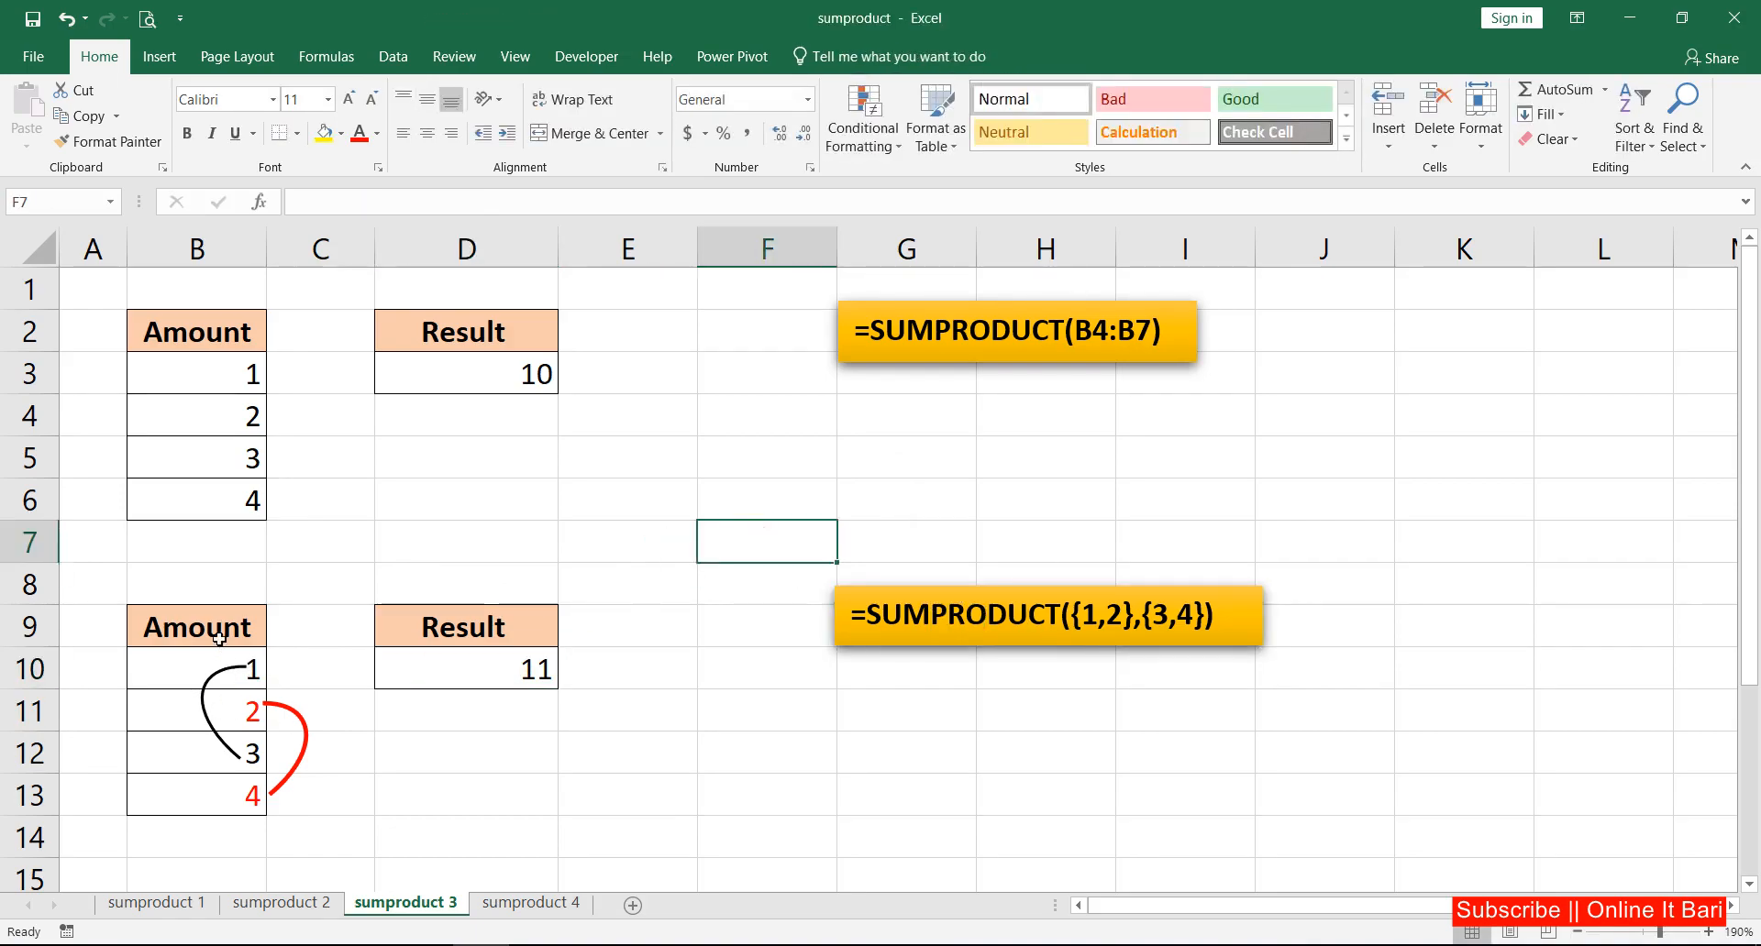
left_click_drag(177, 625, 303, 769)
left_click(365, 745)
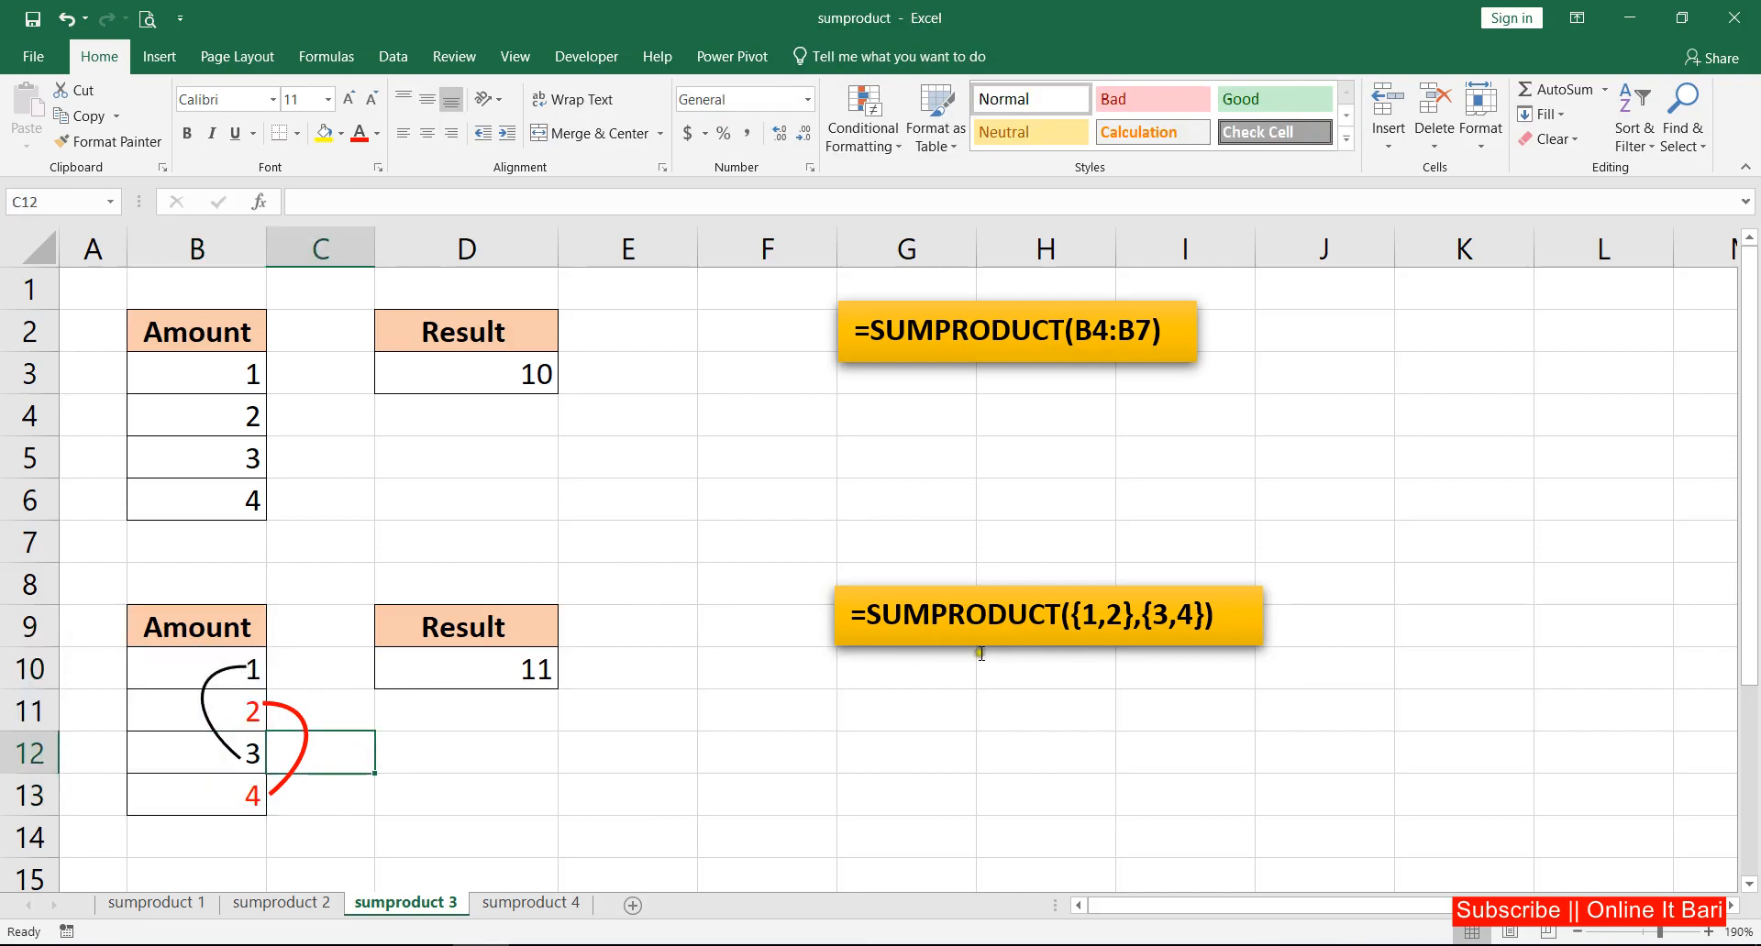
left_click(1086, 621)
double_click(1159, 616)
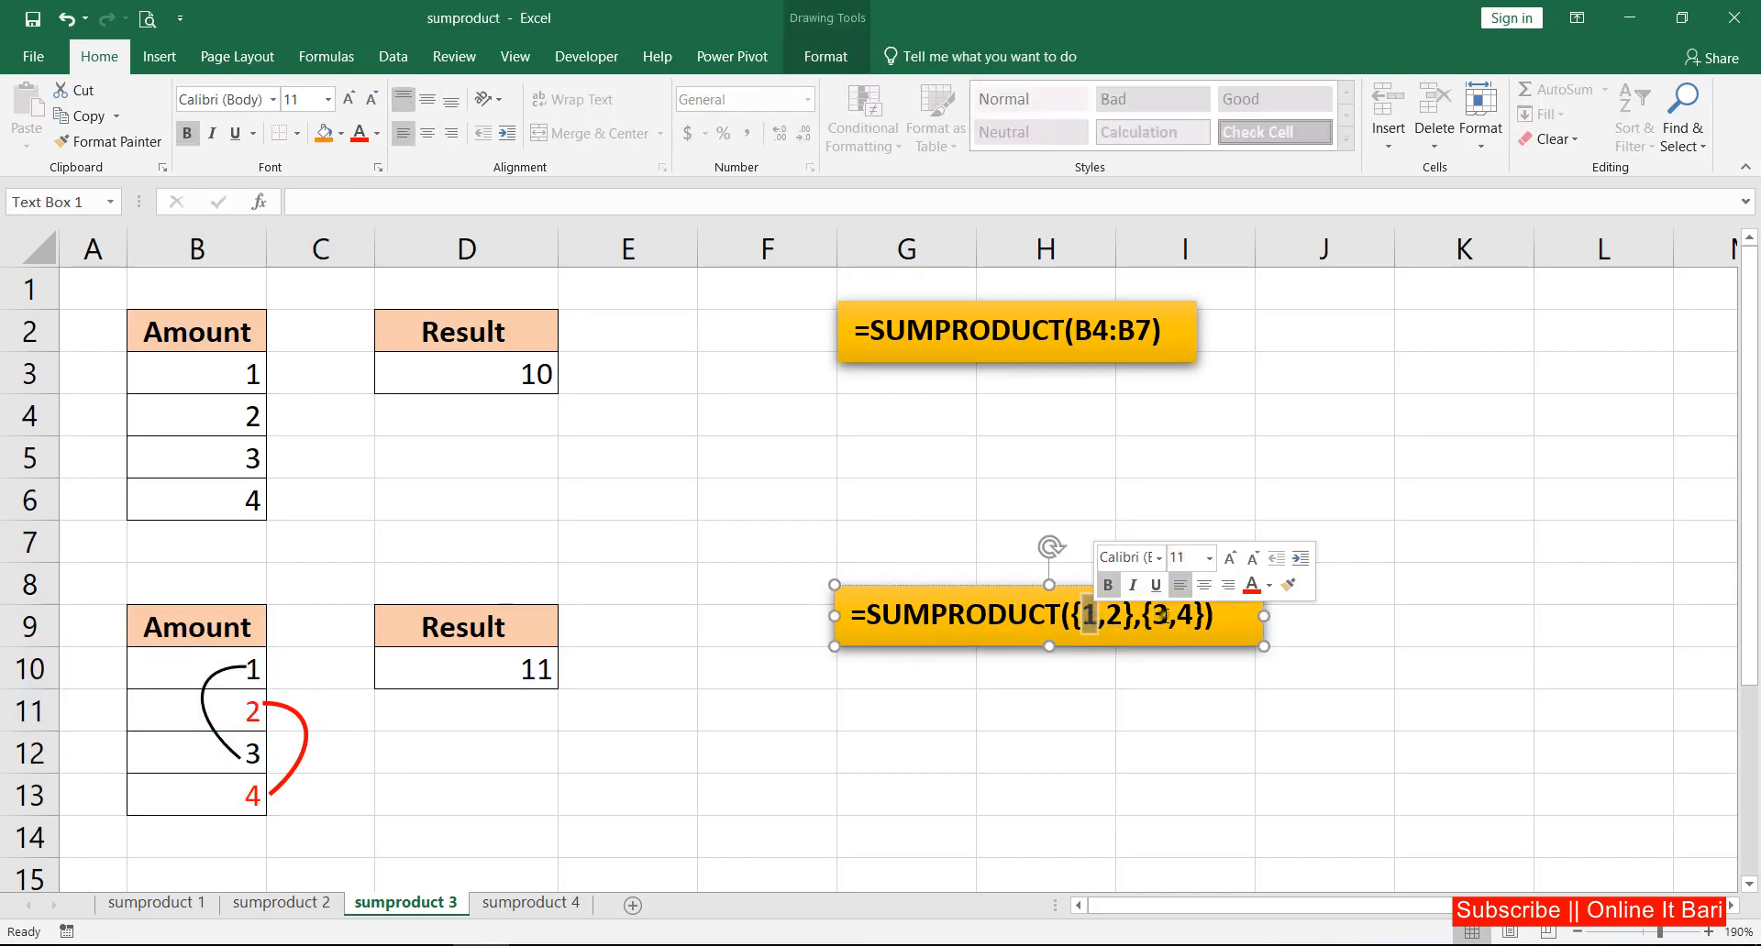
left_click(1122, 614)
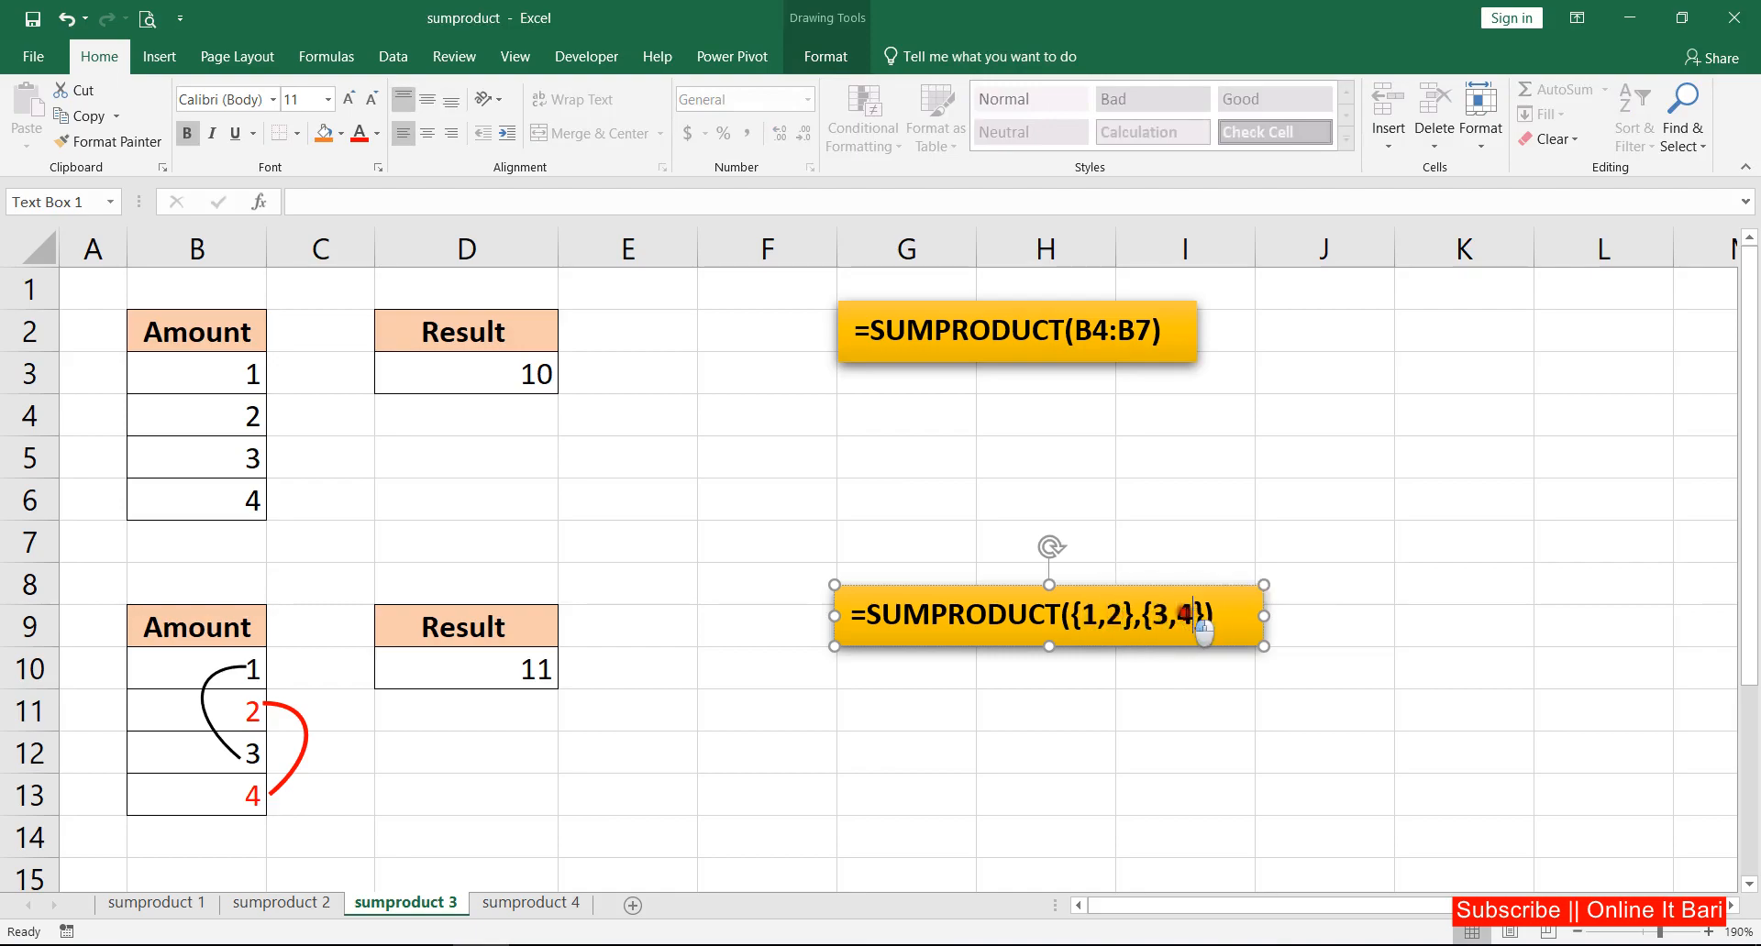
double_click(1184, 614)
left_click(539, 680)
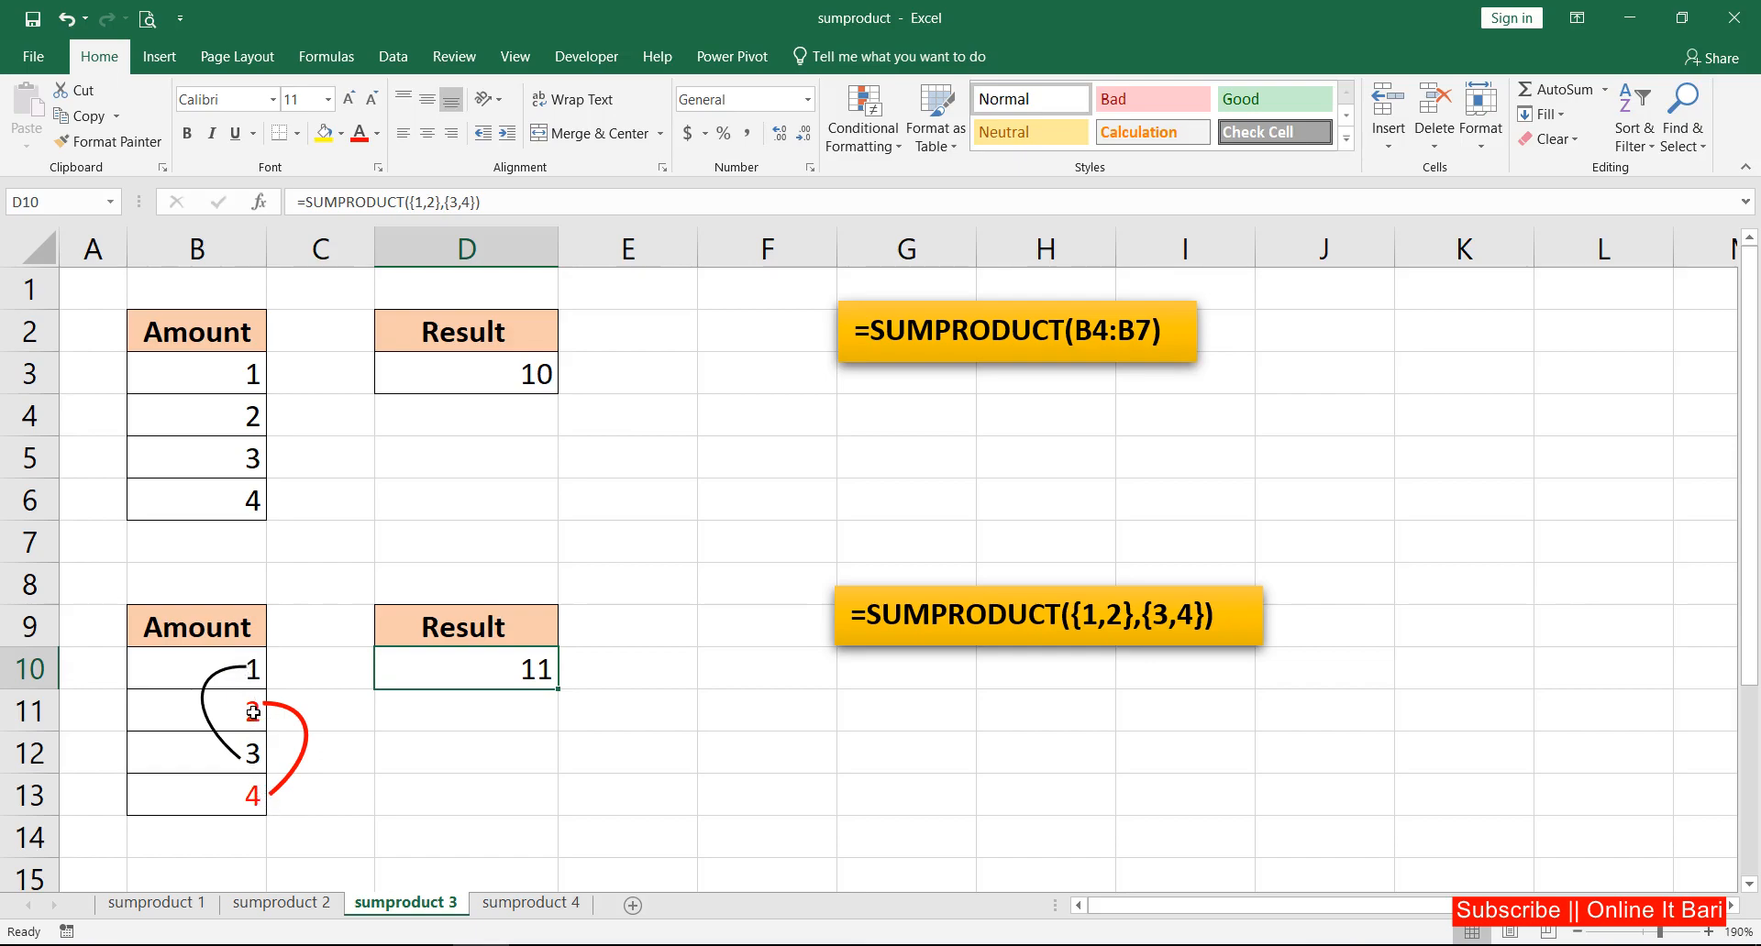
left_click(633, 637)
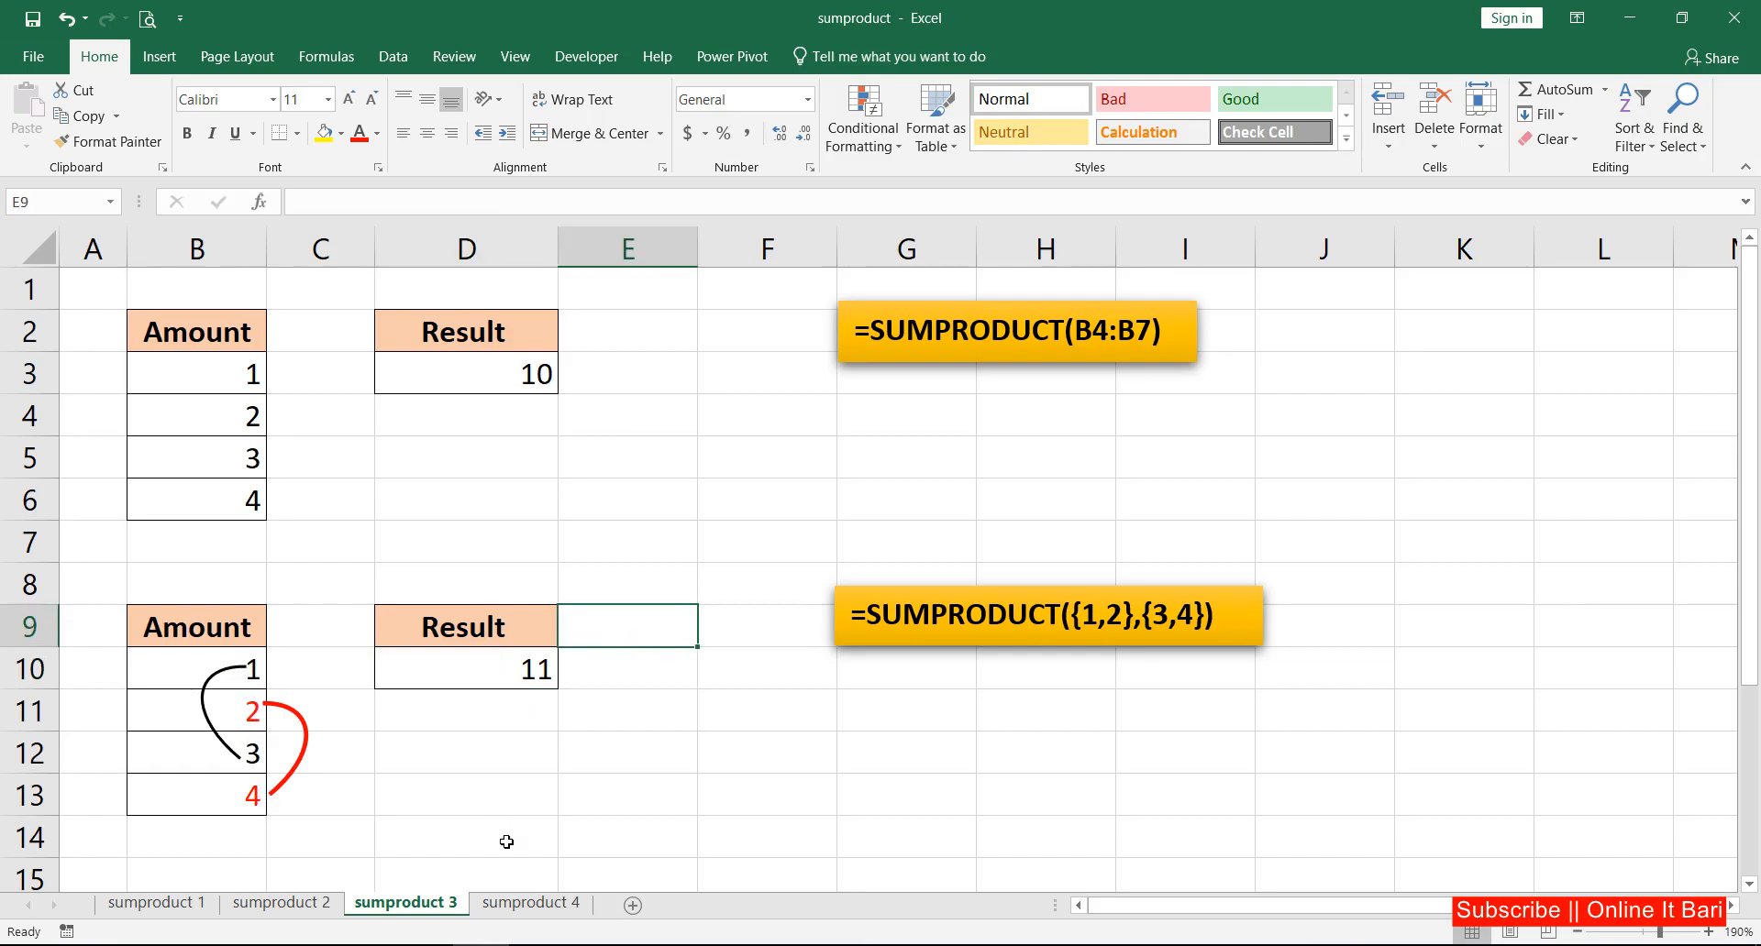
- Open the sumproduct 4 sheet and examine its Dept and Section columns as criteria for the Result cells
left_click(530, 904)
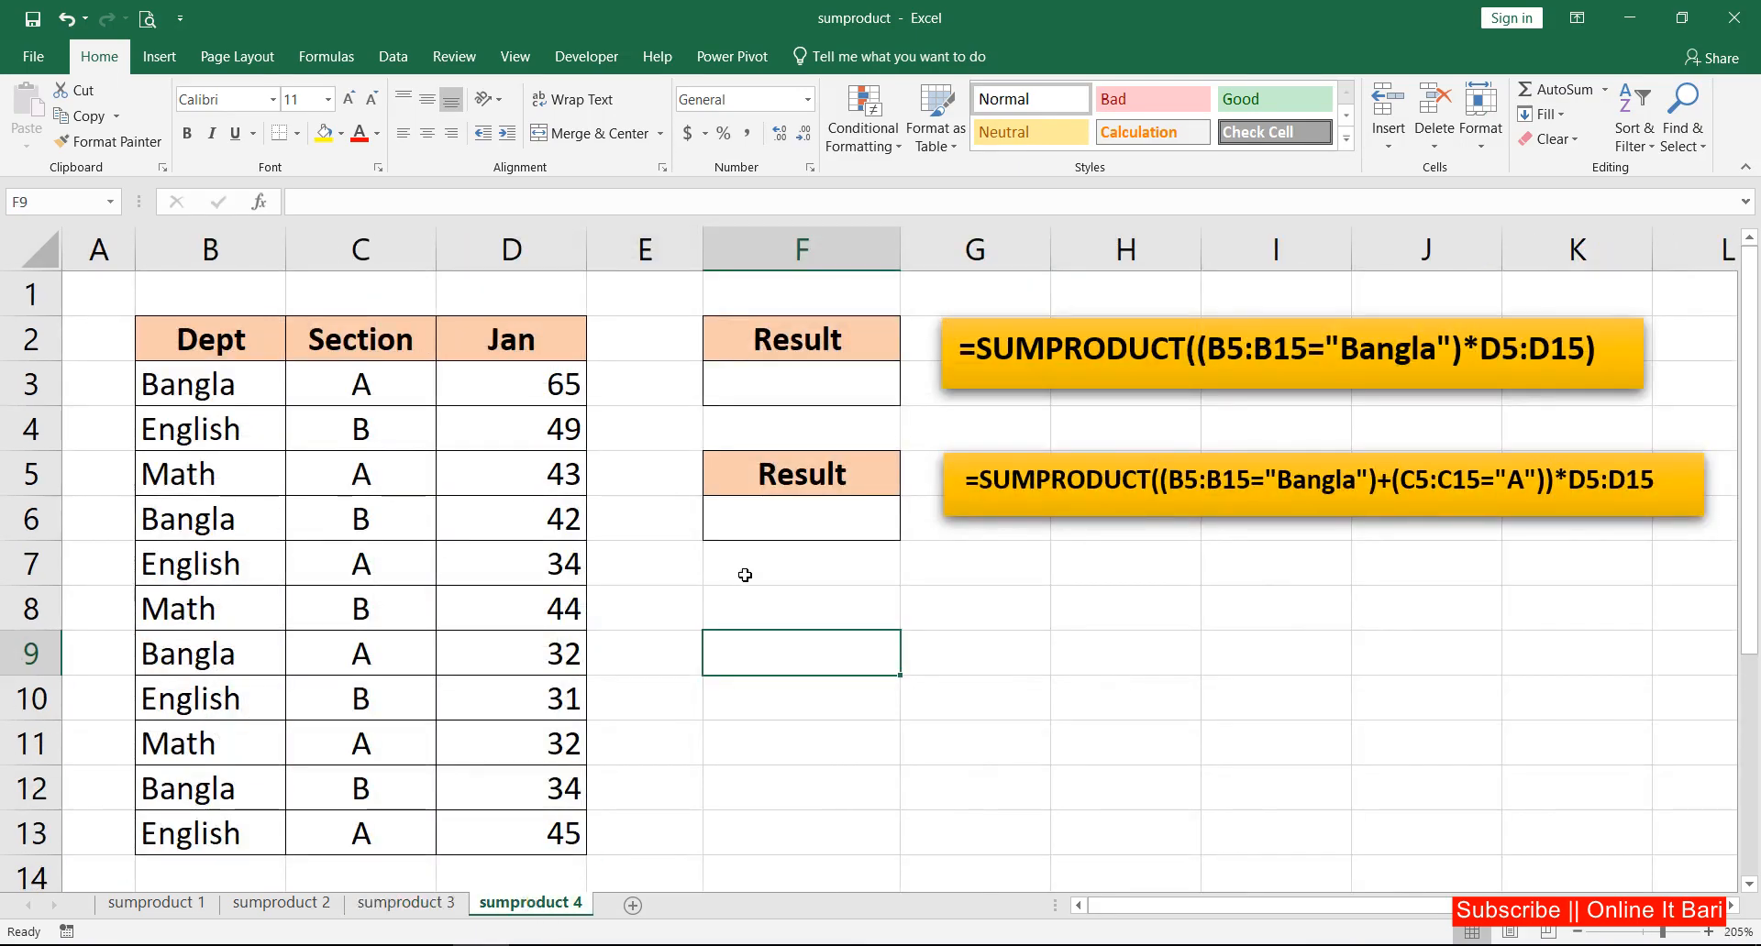
left_click(769, 380)
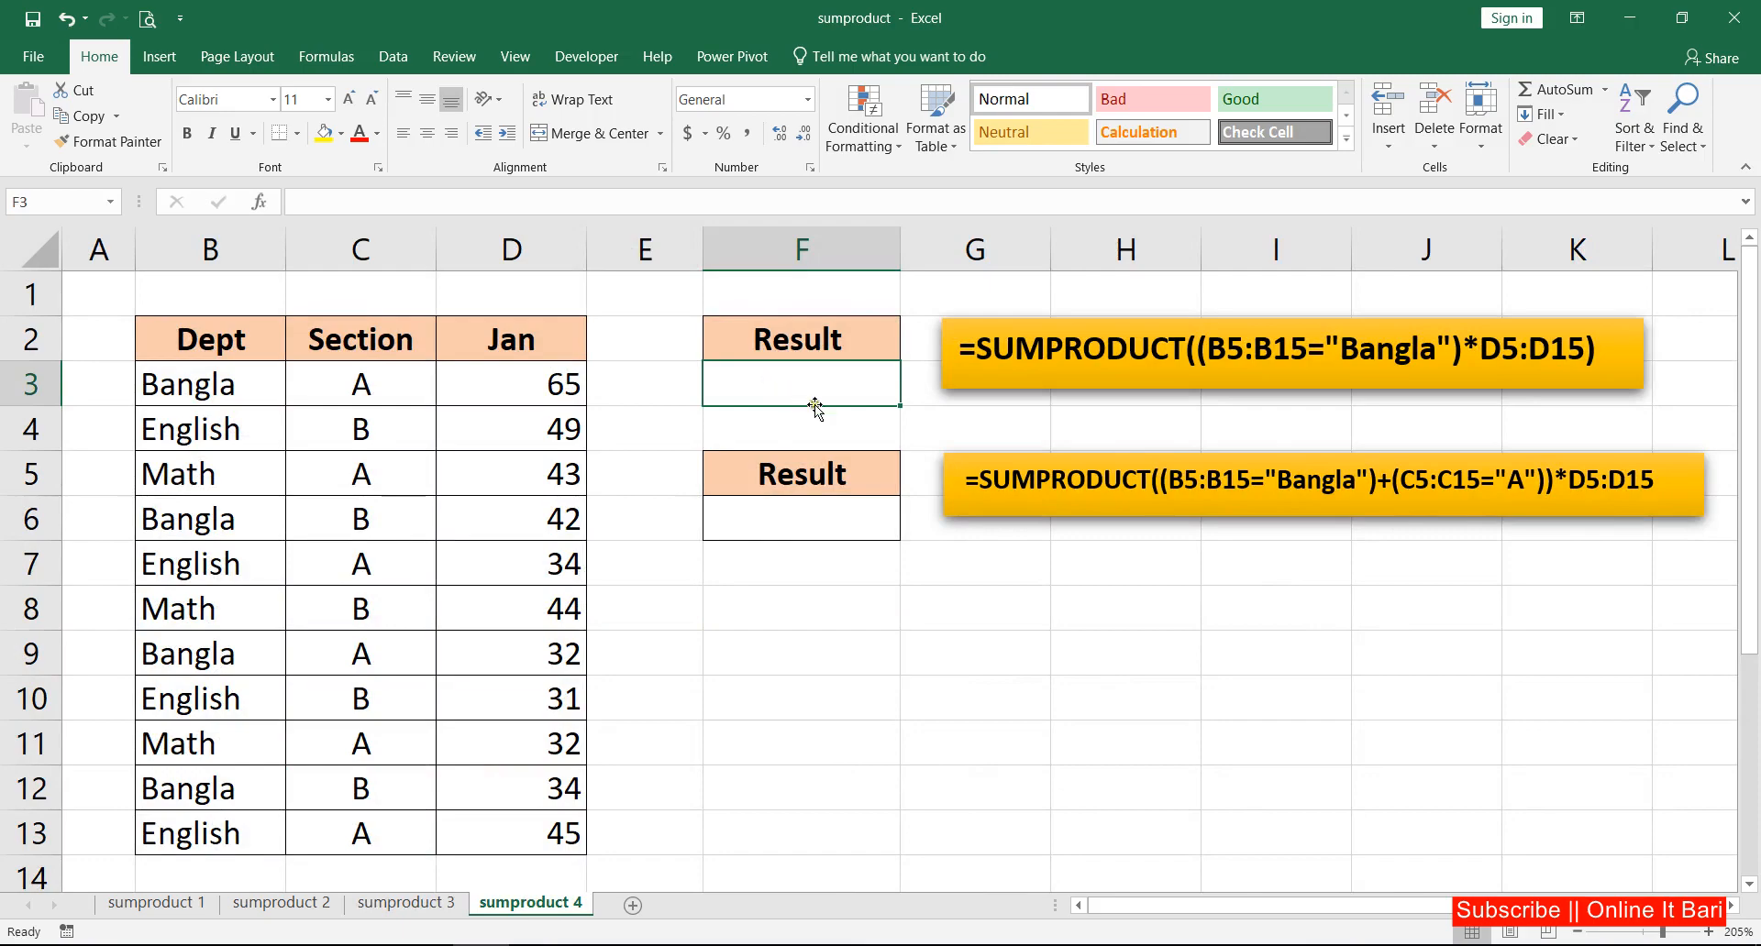
left_click_drag(189, 383, 181, 818)
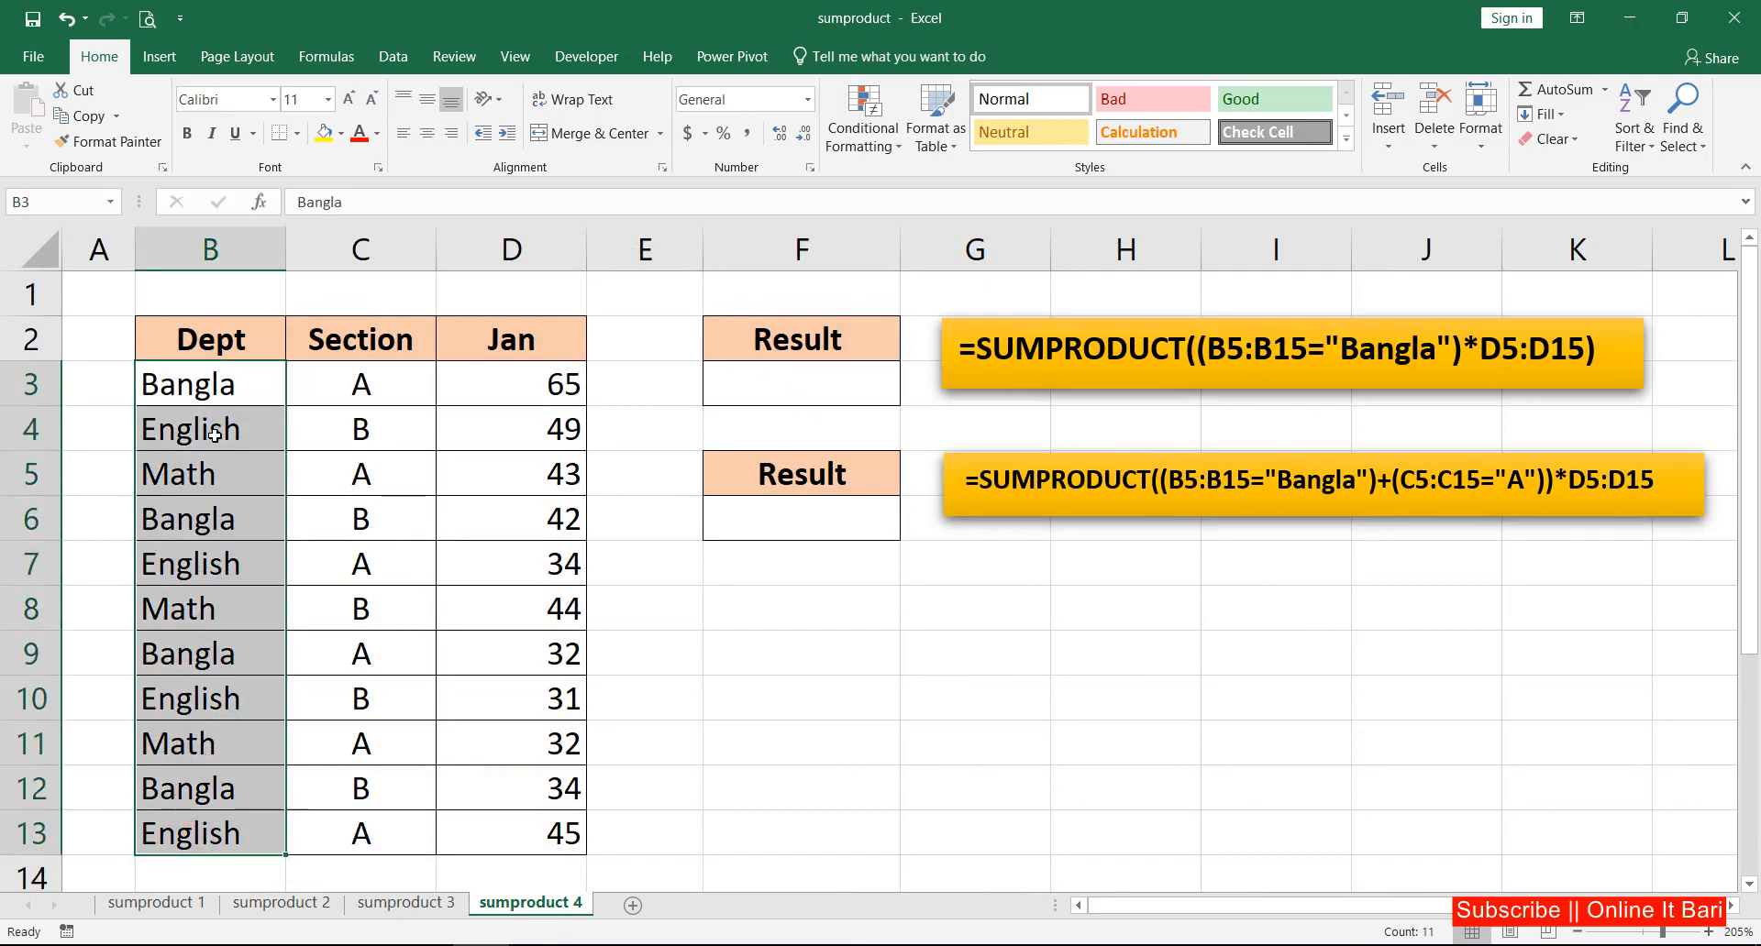
left_click(200, 370)
left_click(365, 383)
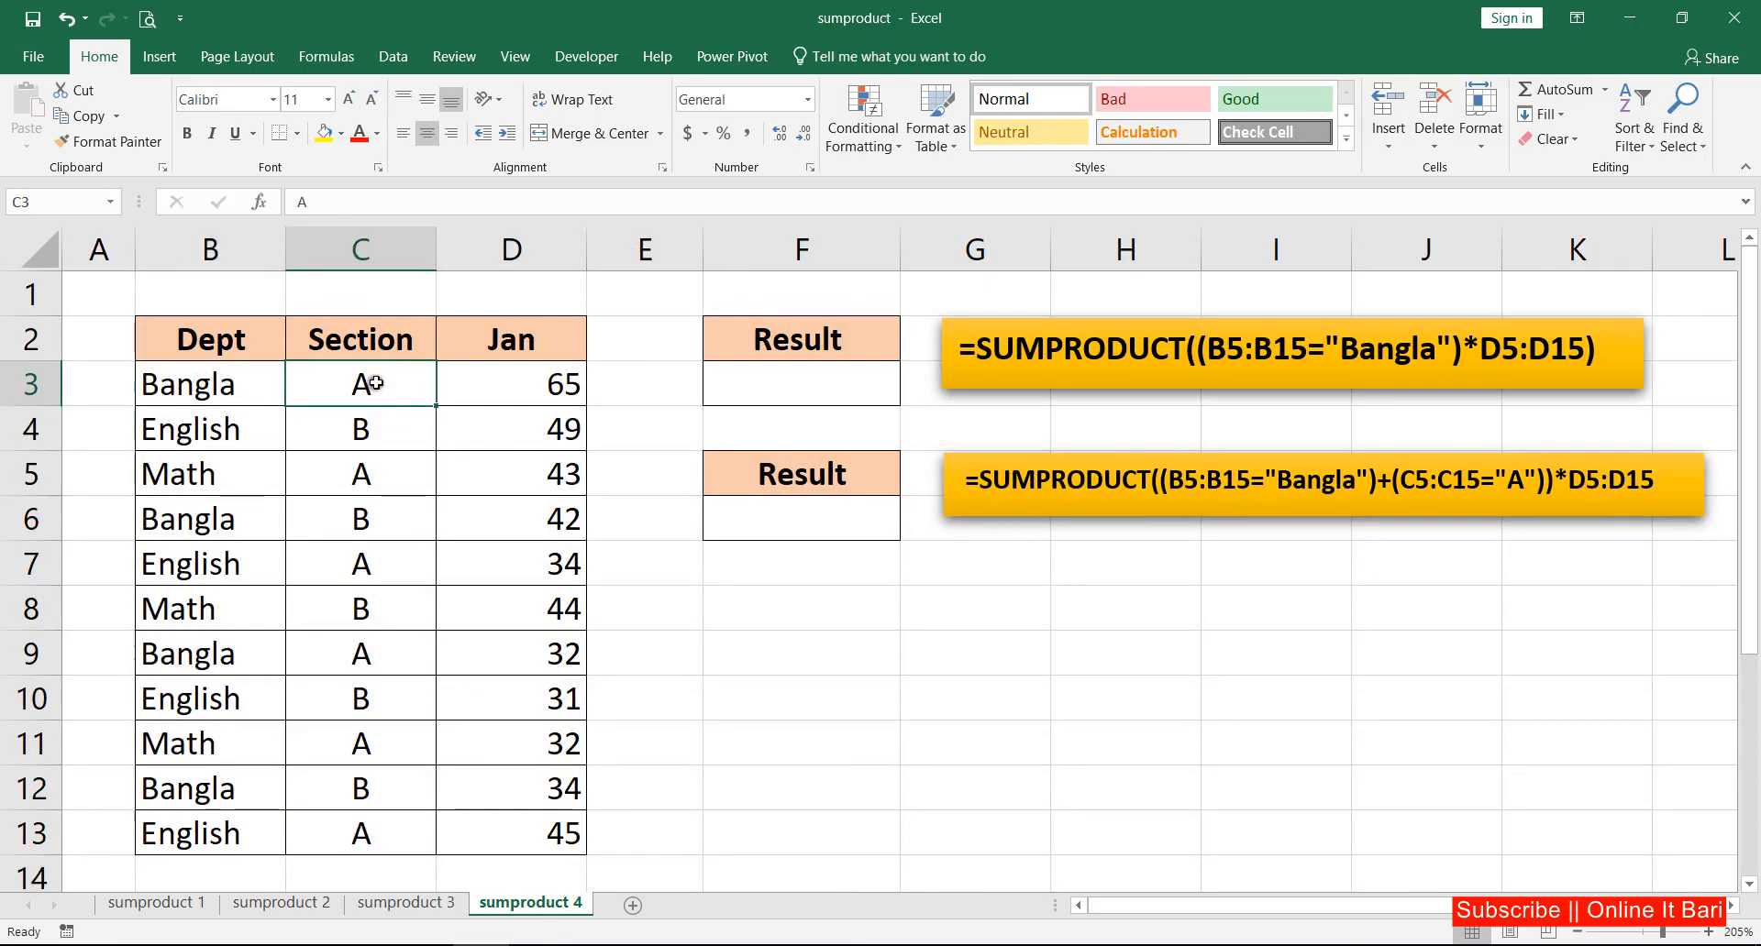
- Enter =SUMPRODUCT((B3:B13="Bangla")*D3:D13) in the first Result cell F3 to sum Jan for the Bangla department
left_click(789, 393)
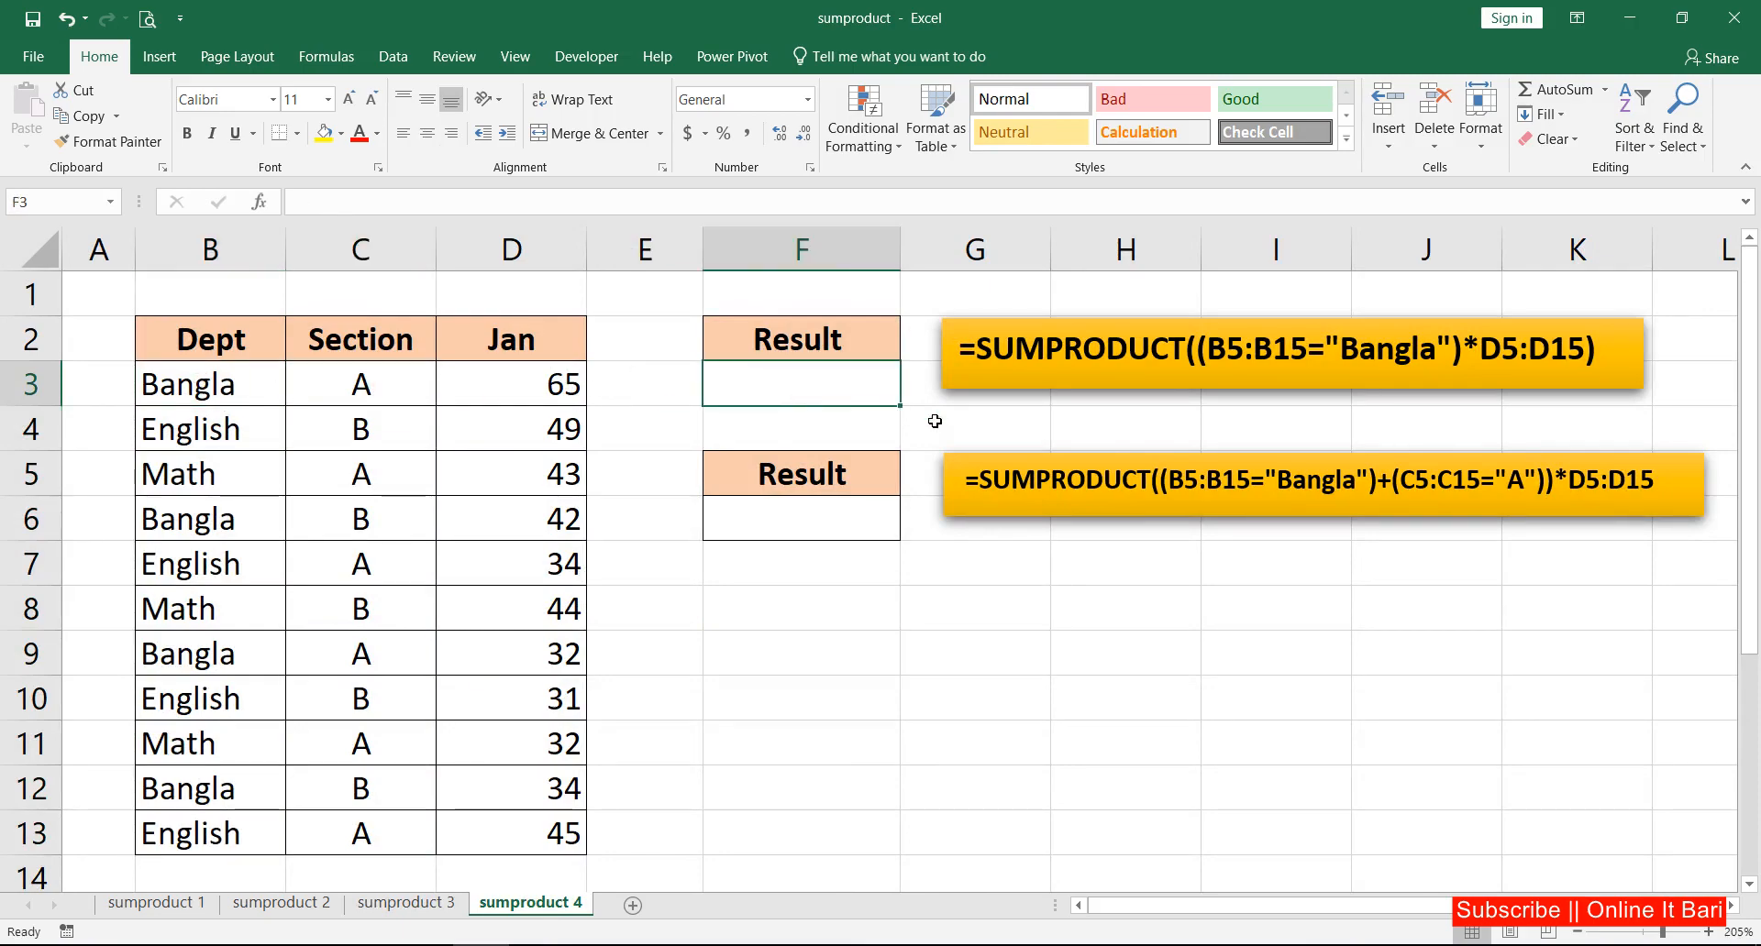
type("=sump")
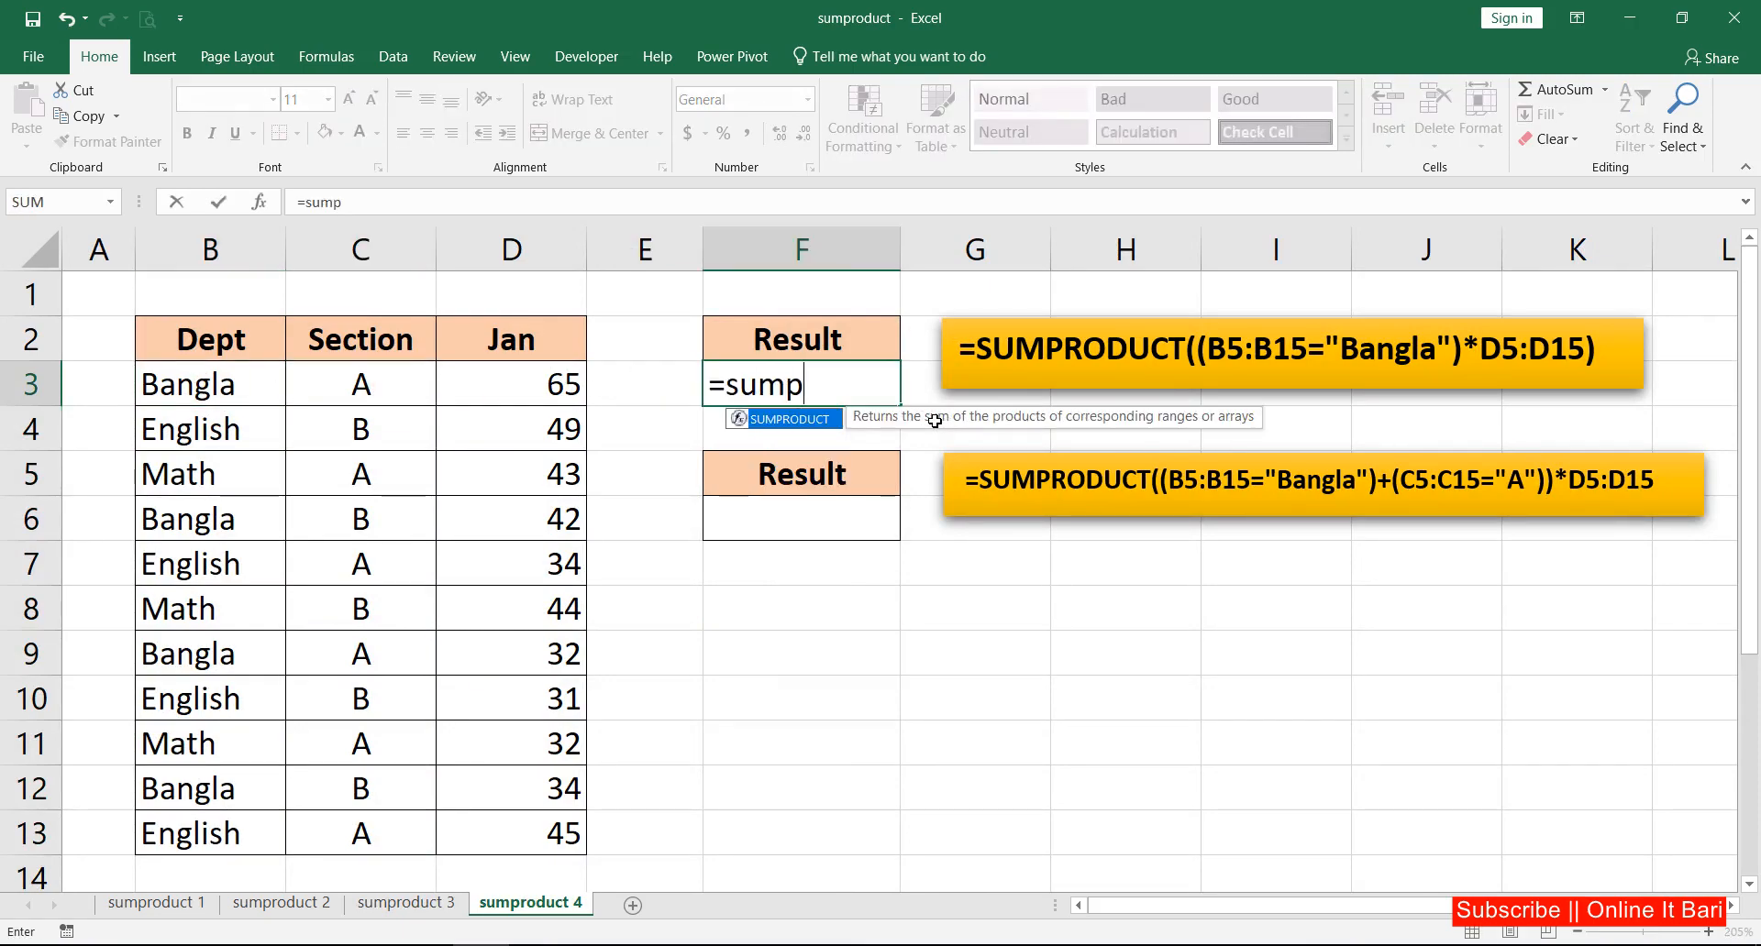
key("Tab")
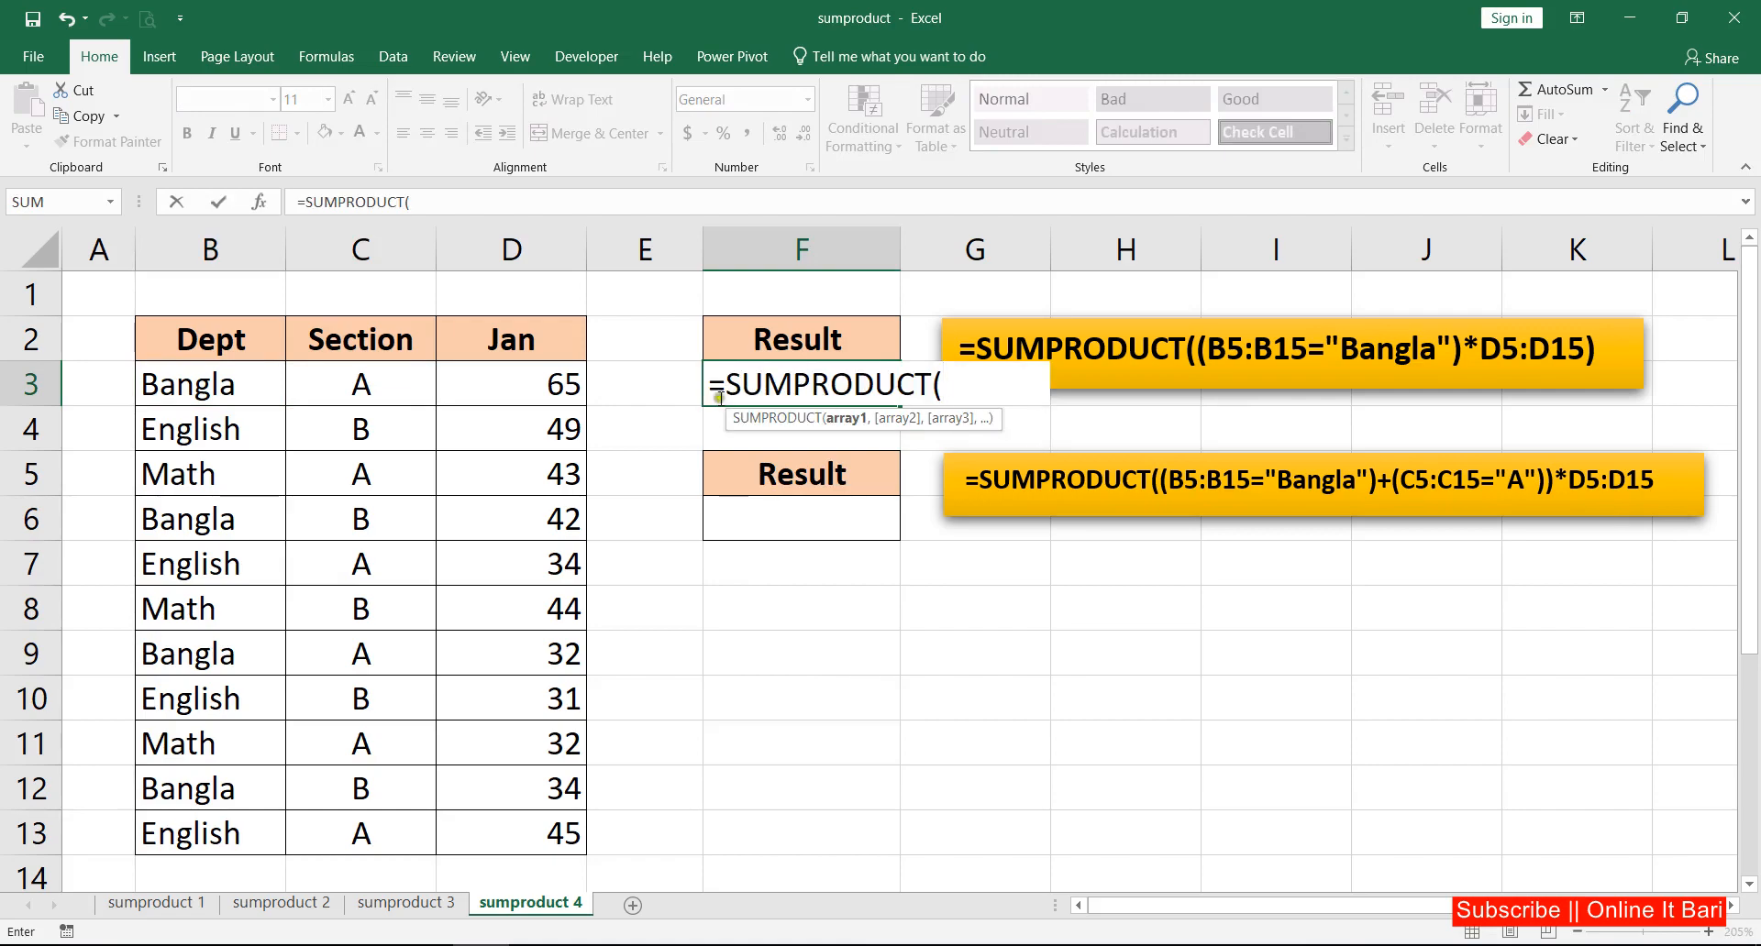
type("(")
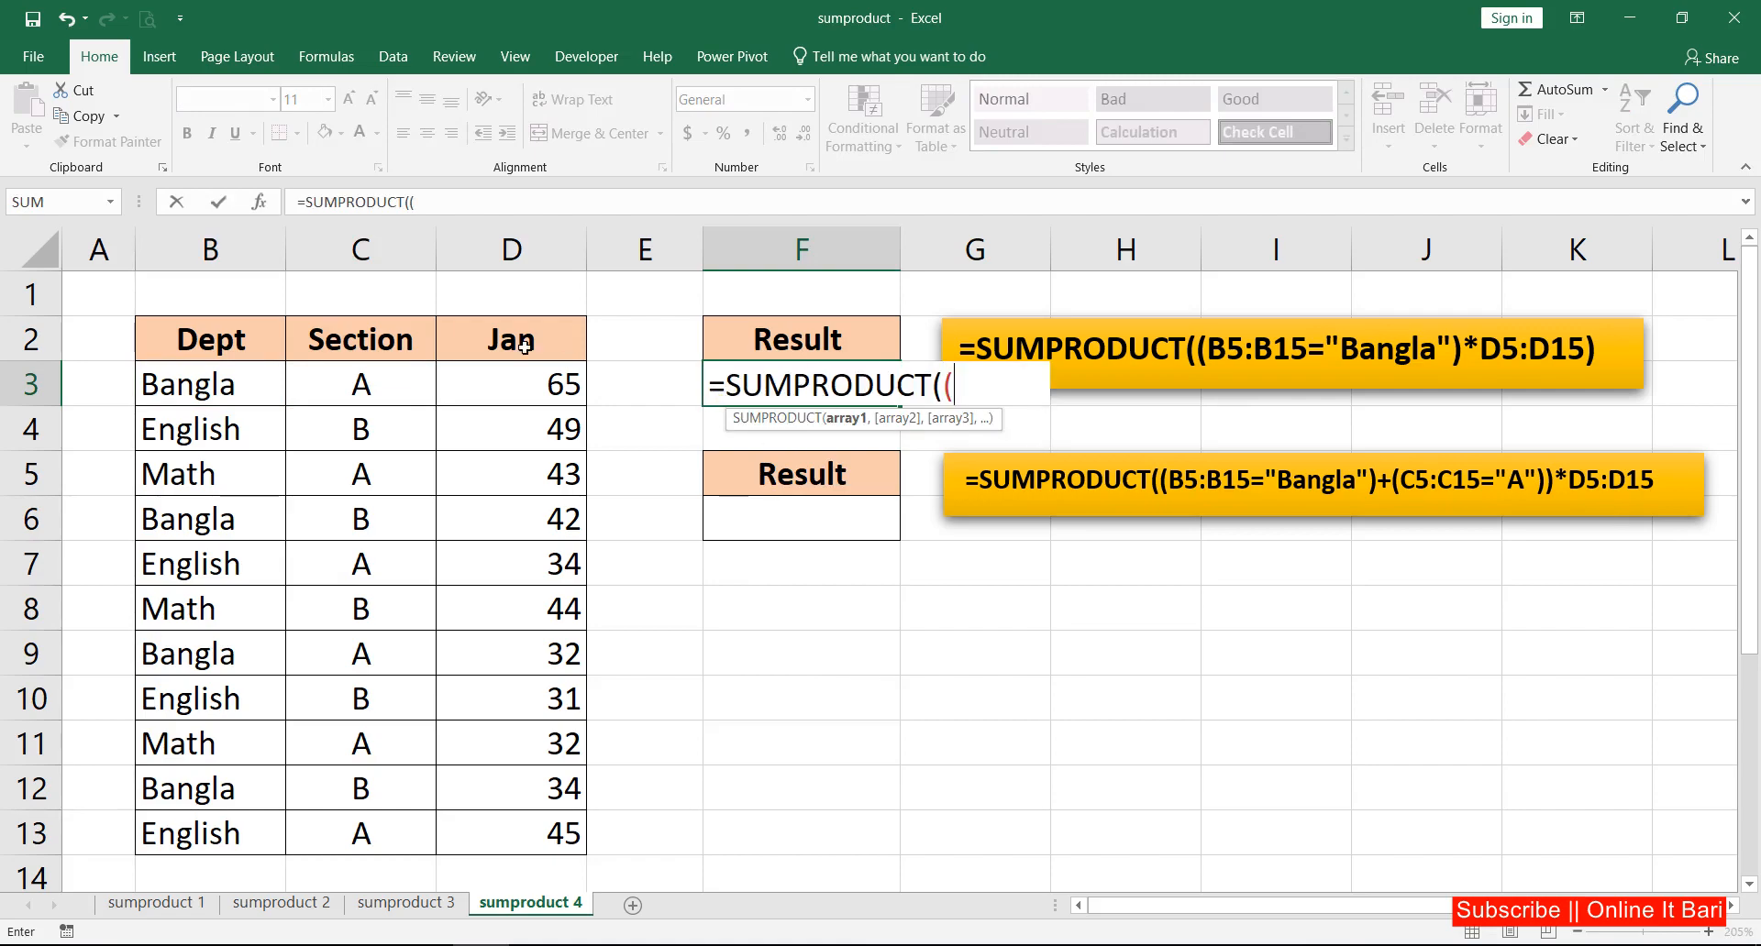
left_click_drag(231, 389, 244, 828)
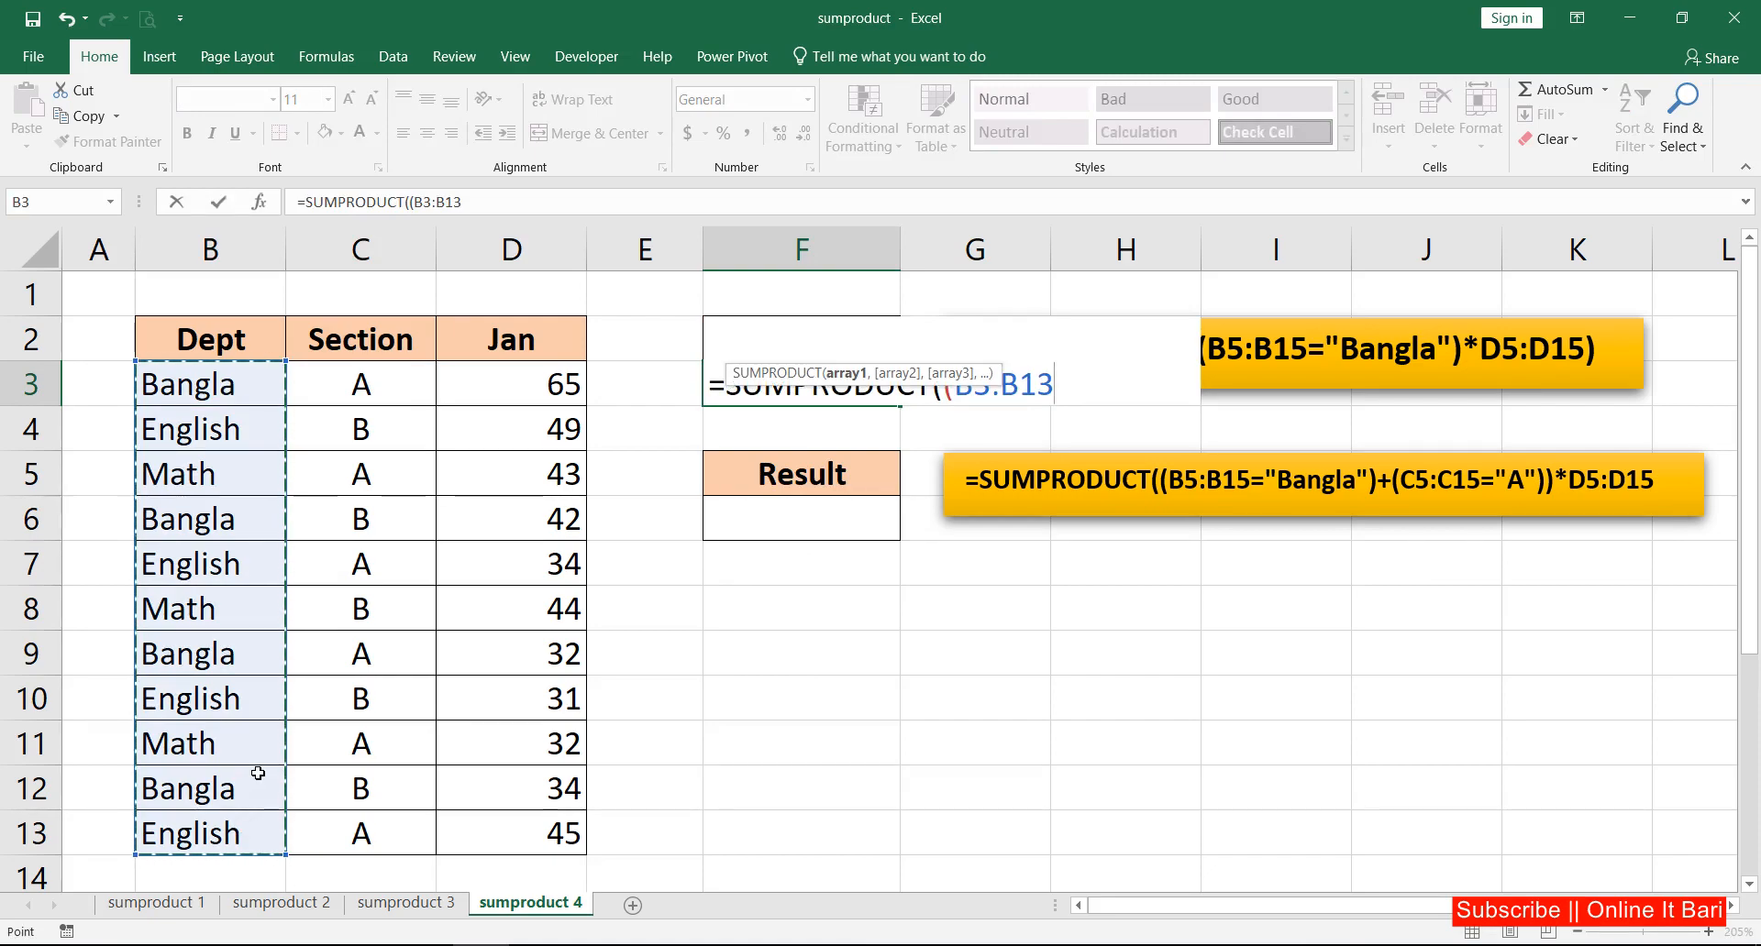
type("=")
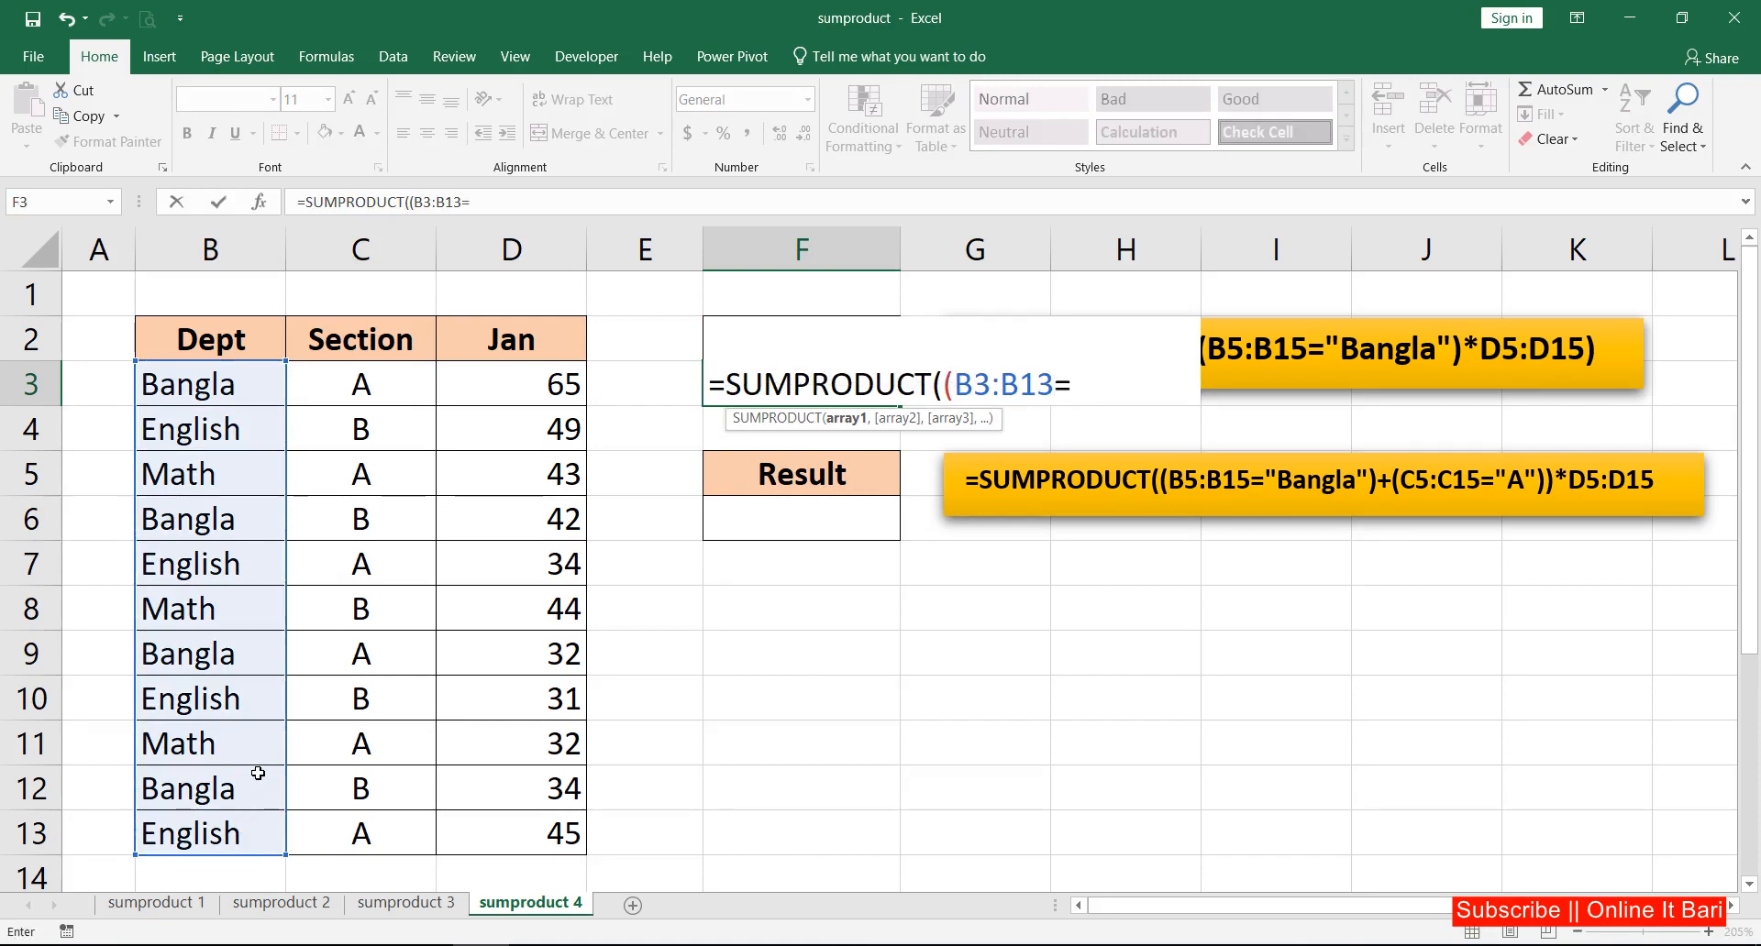
type("\"Bangla")
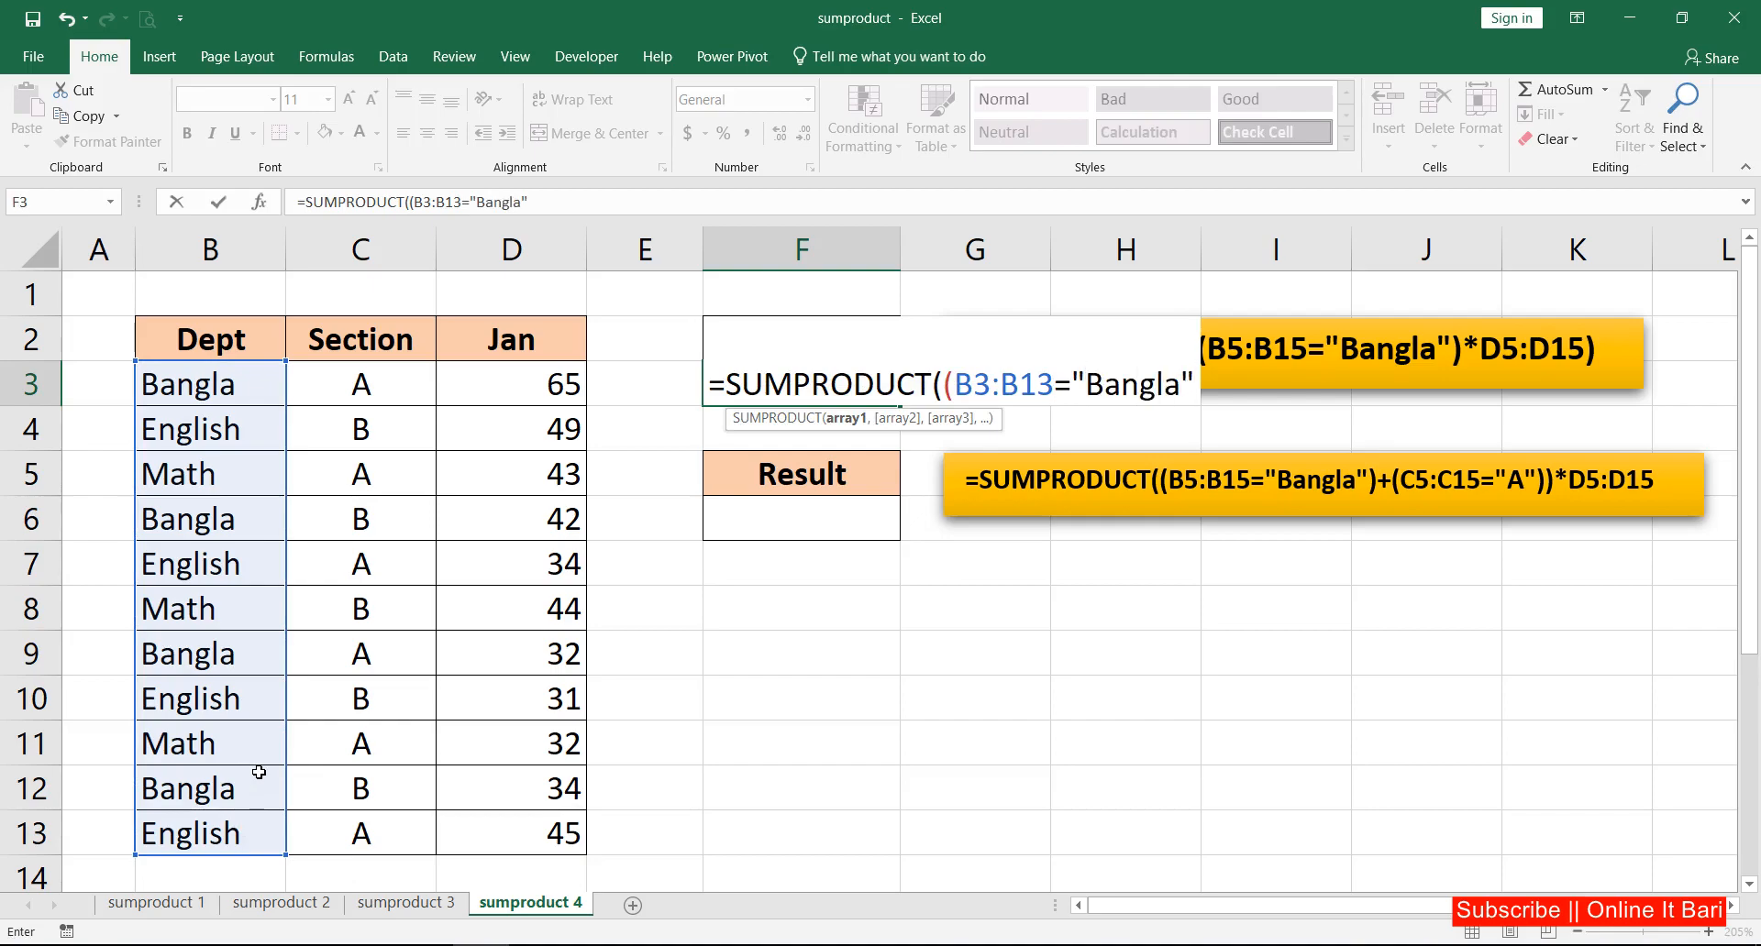
type("\")")
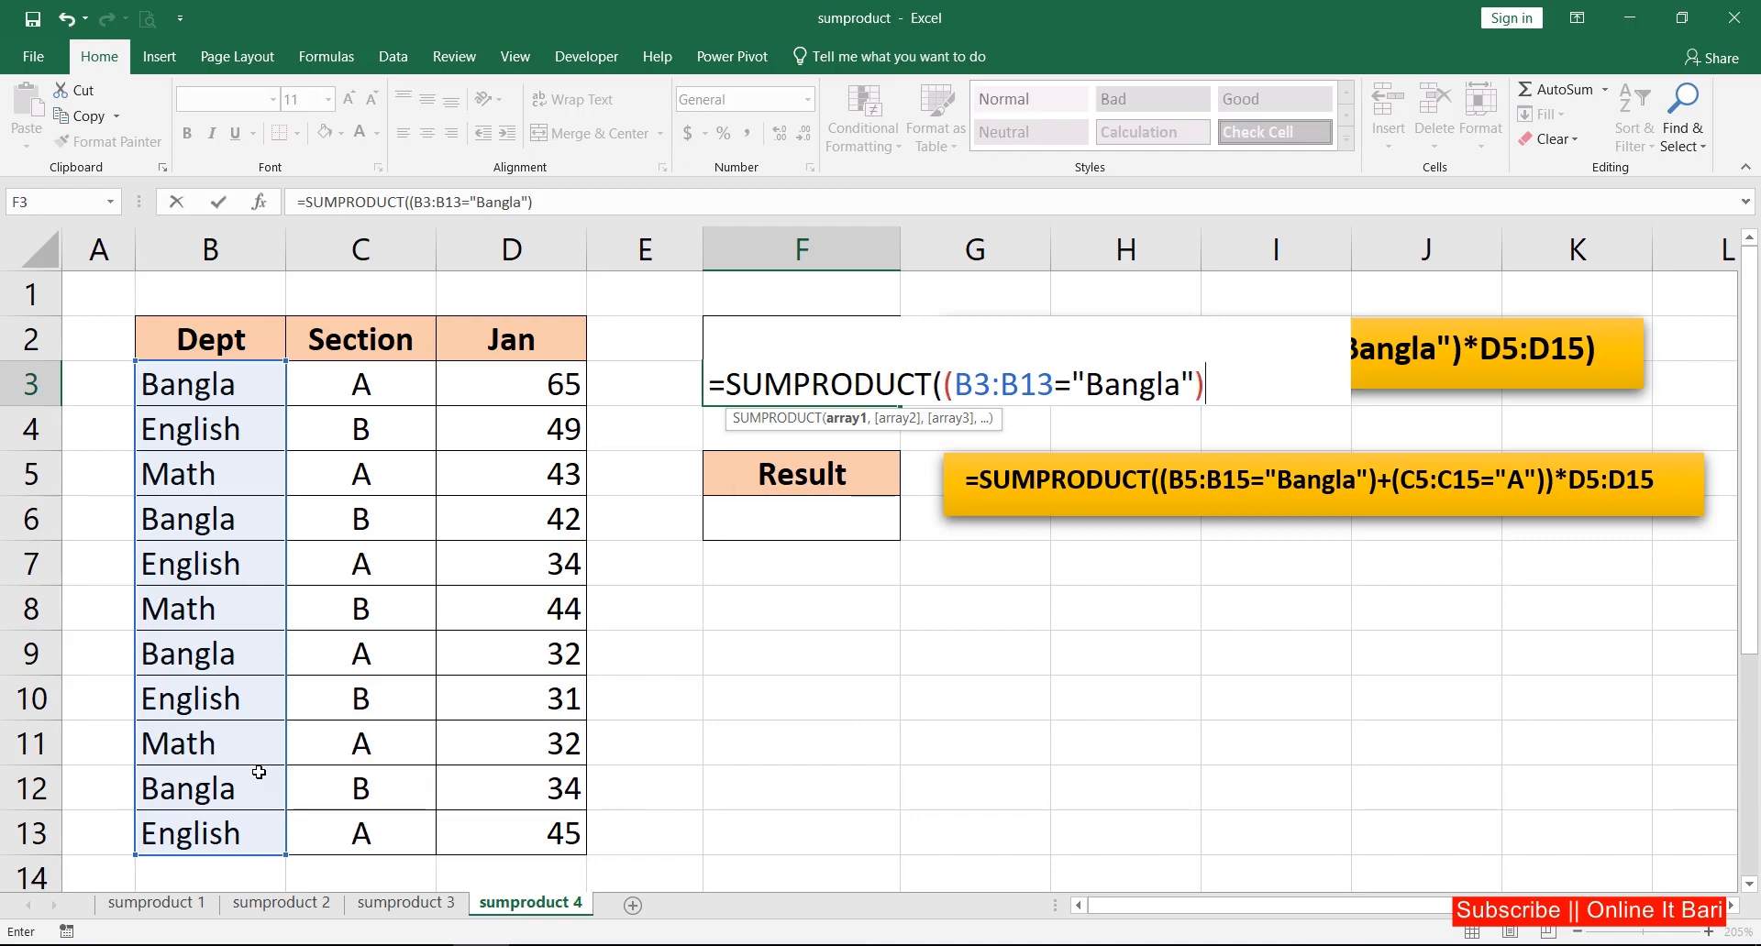
type("*")
left_click_drag(553, 388, 550, 833)
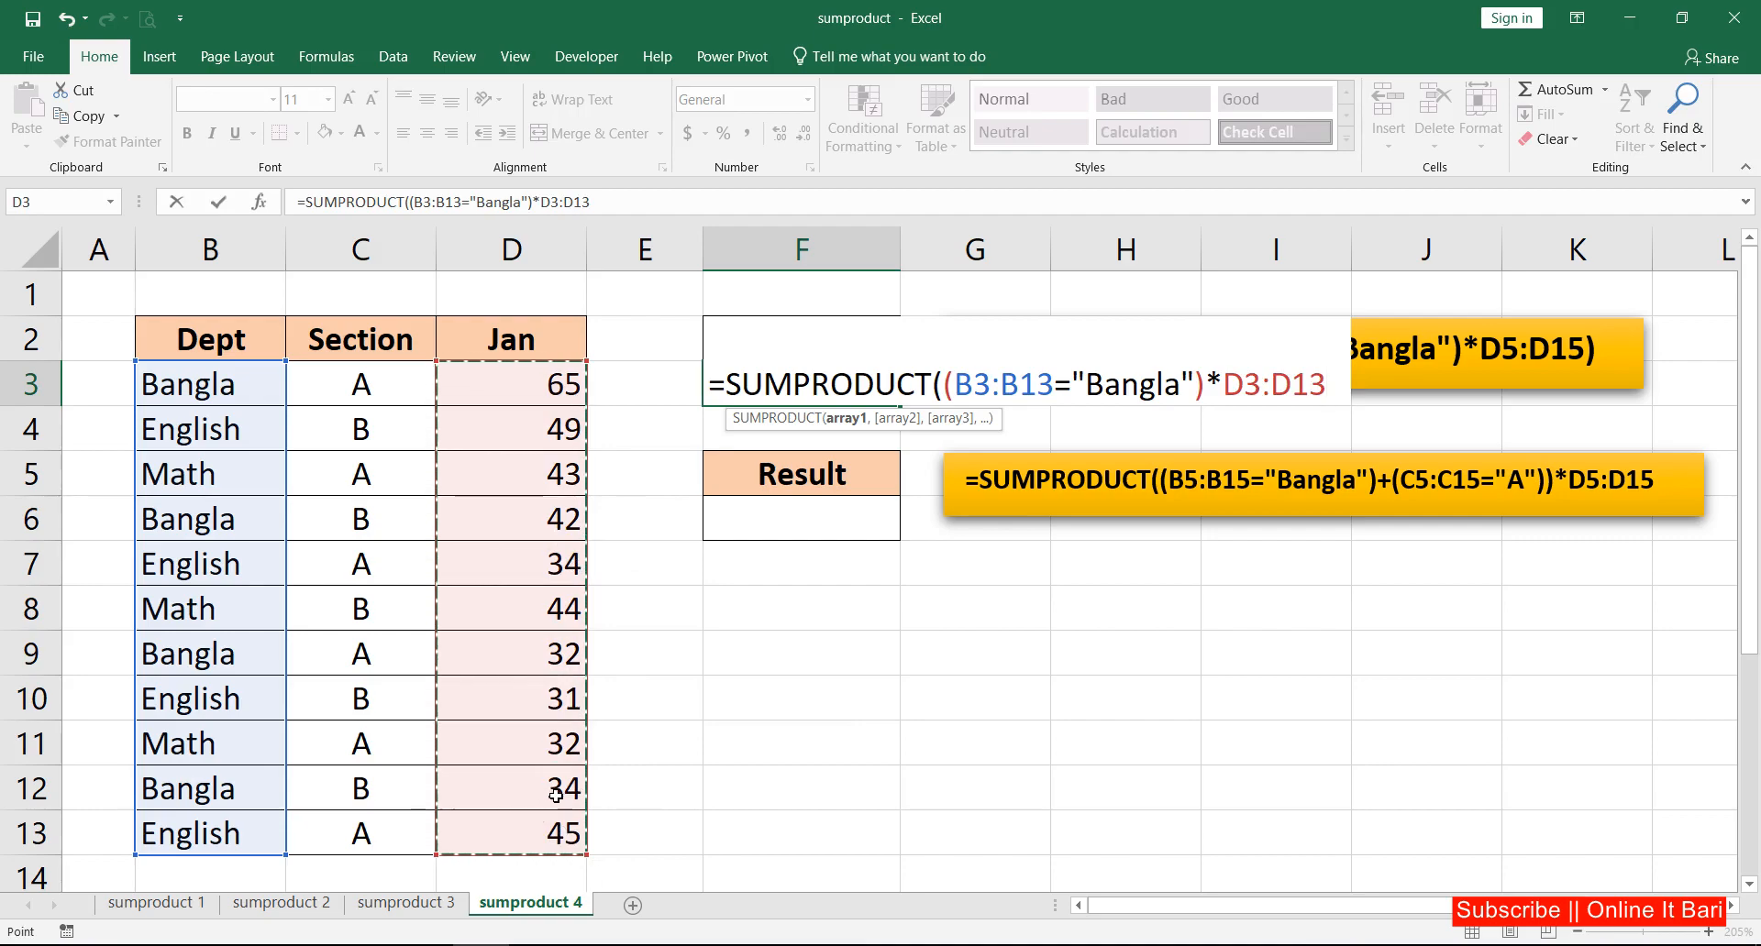
type(")")
key("Return")
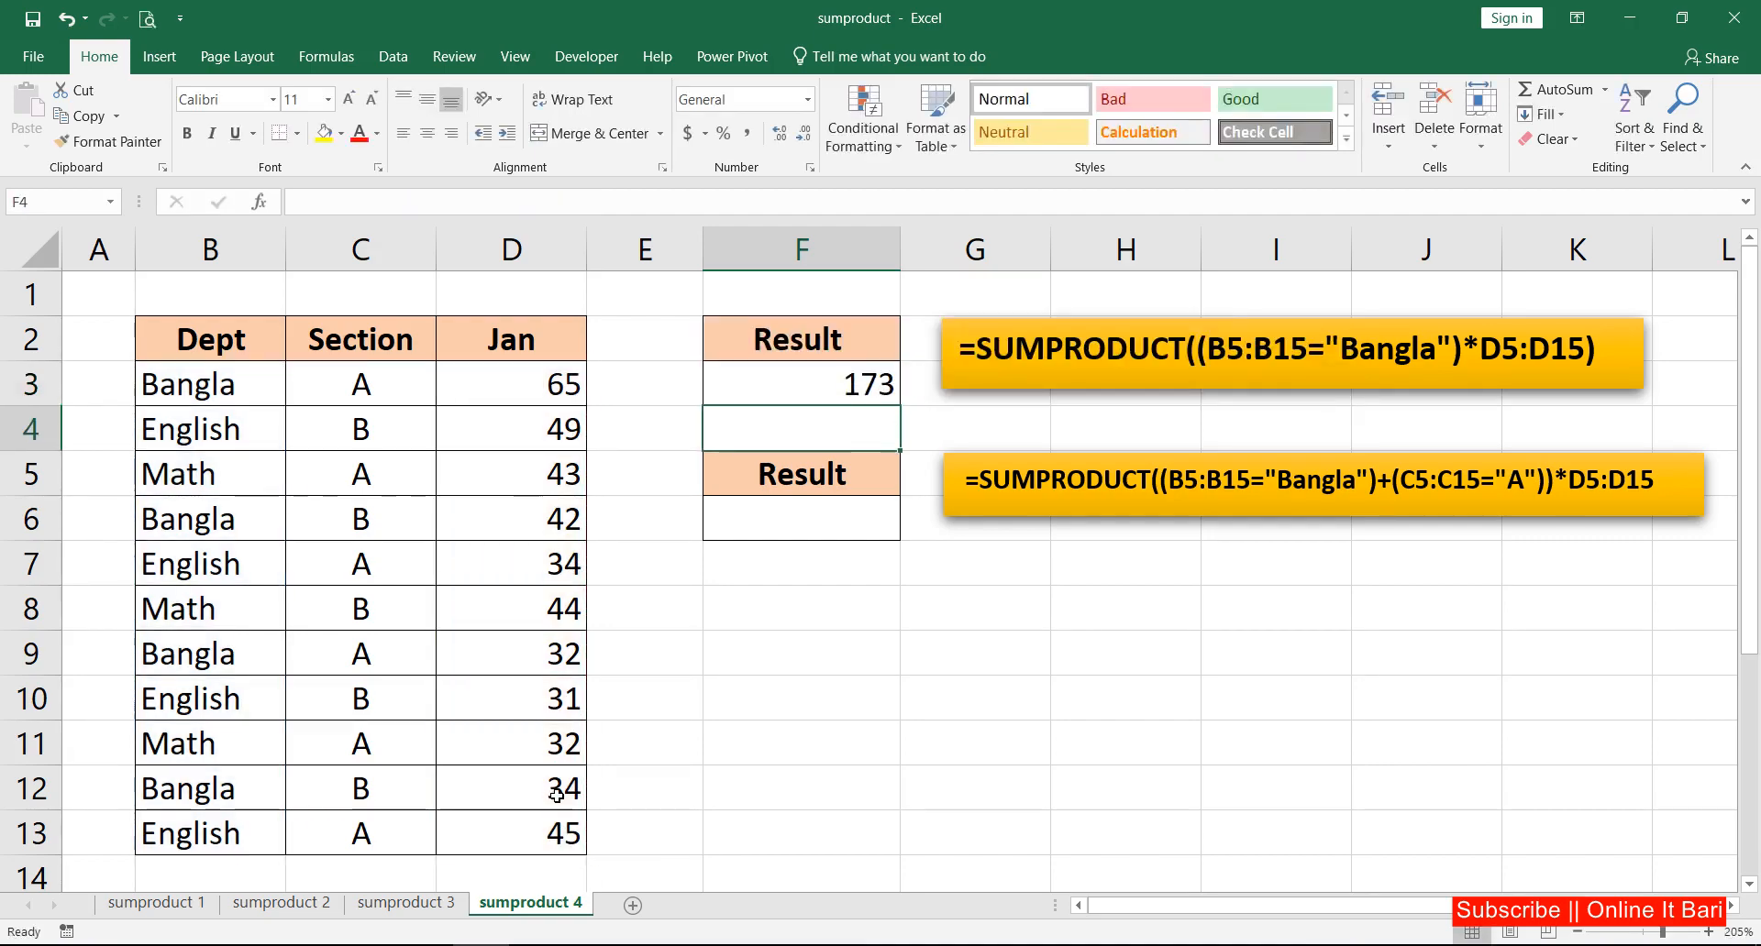
- Start a SUMPRODUCT formula in the second Result cell F6 with the Dept criterion (B3:B13="Bangla"
left_click(799, 519)
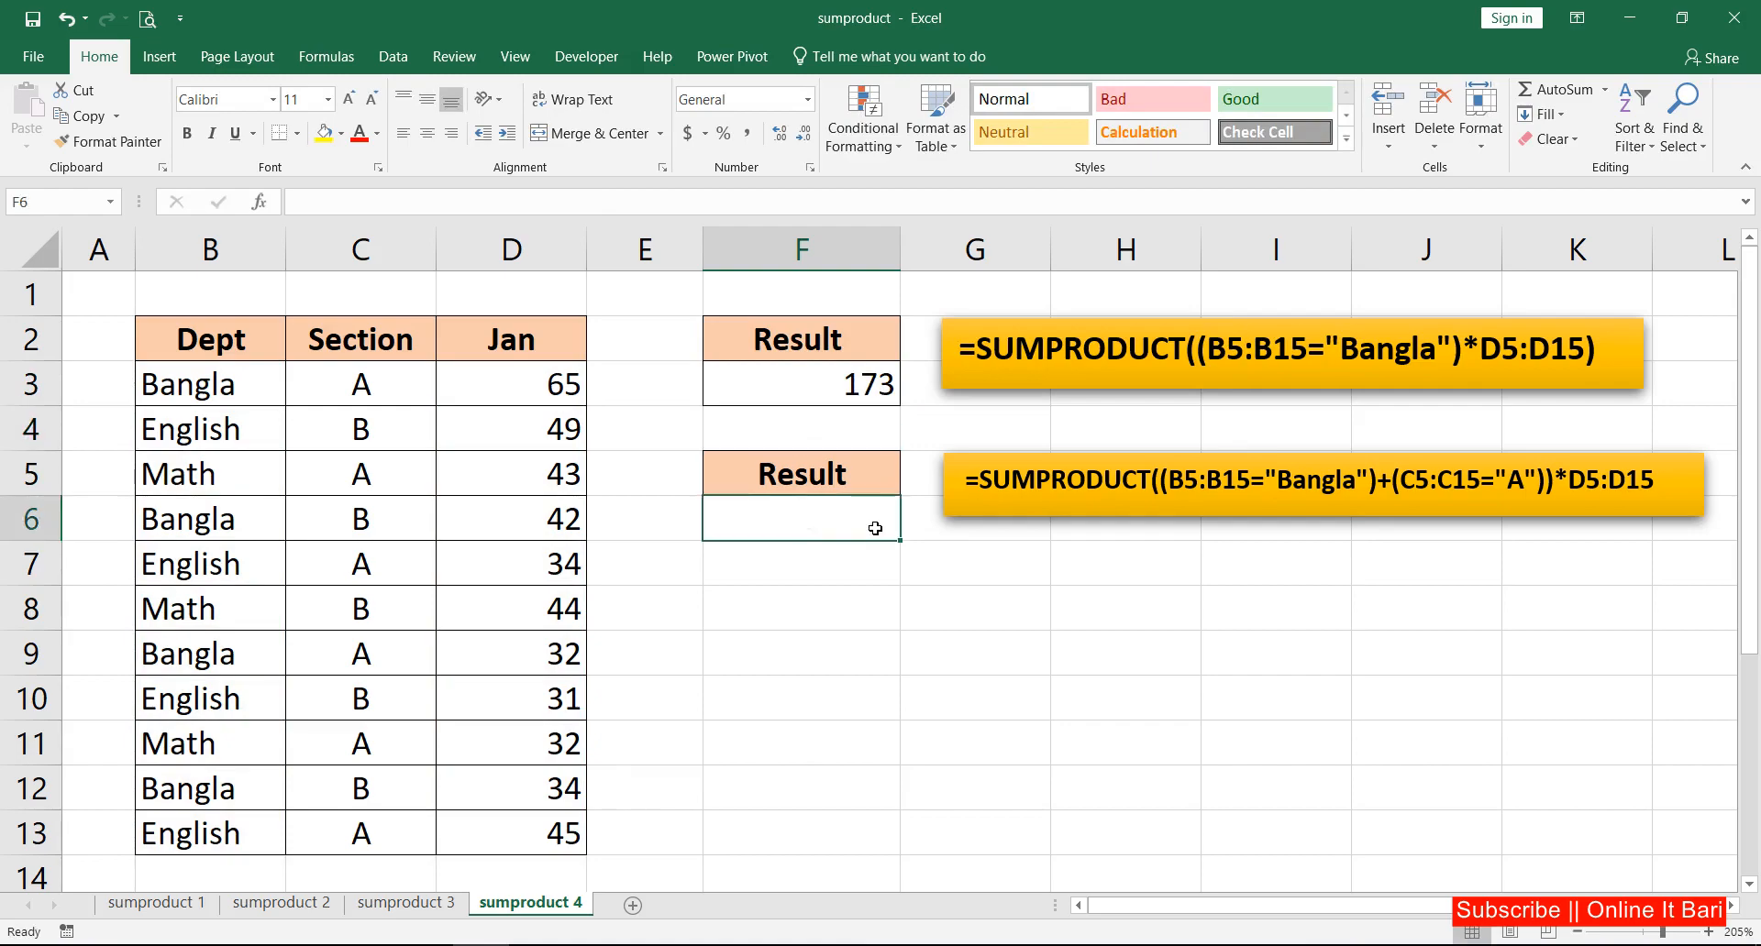
type("=")
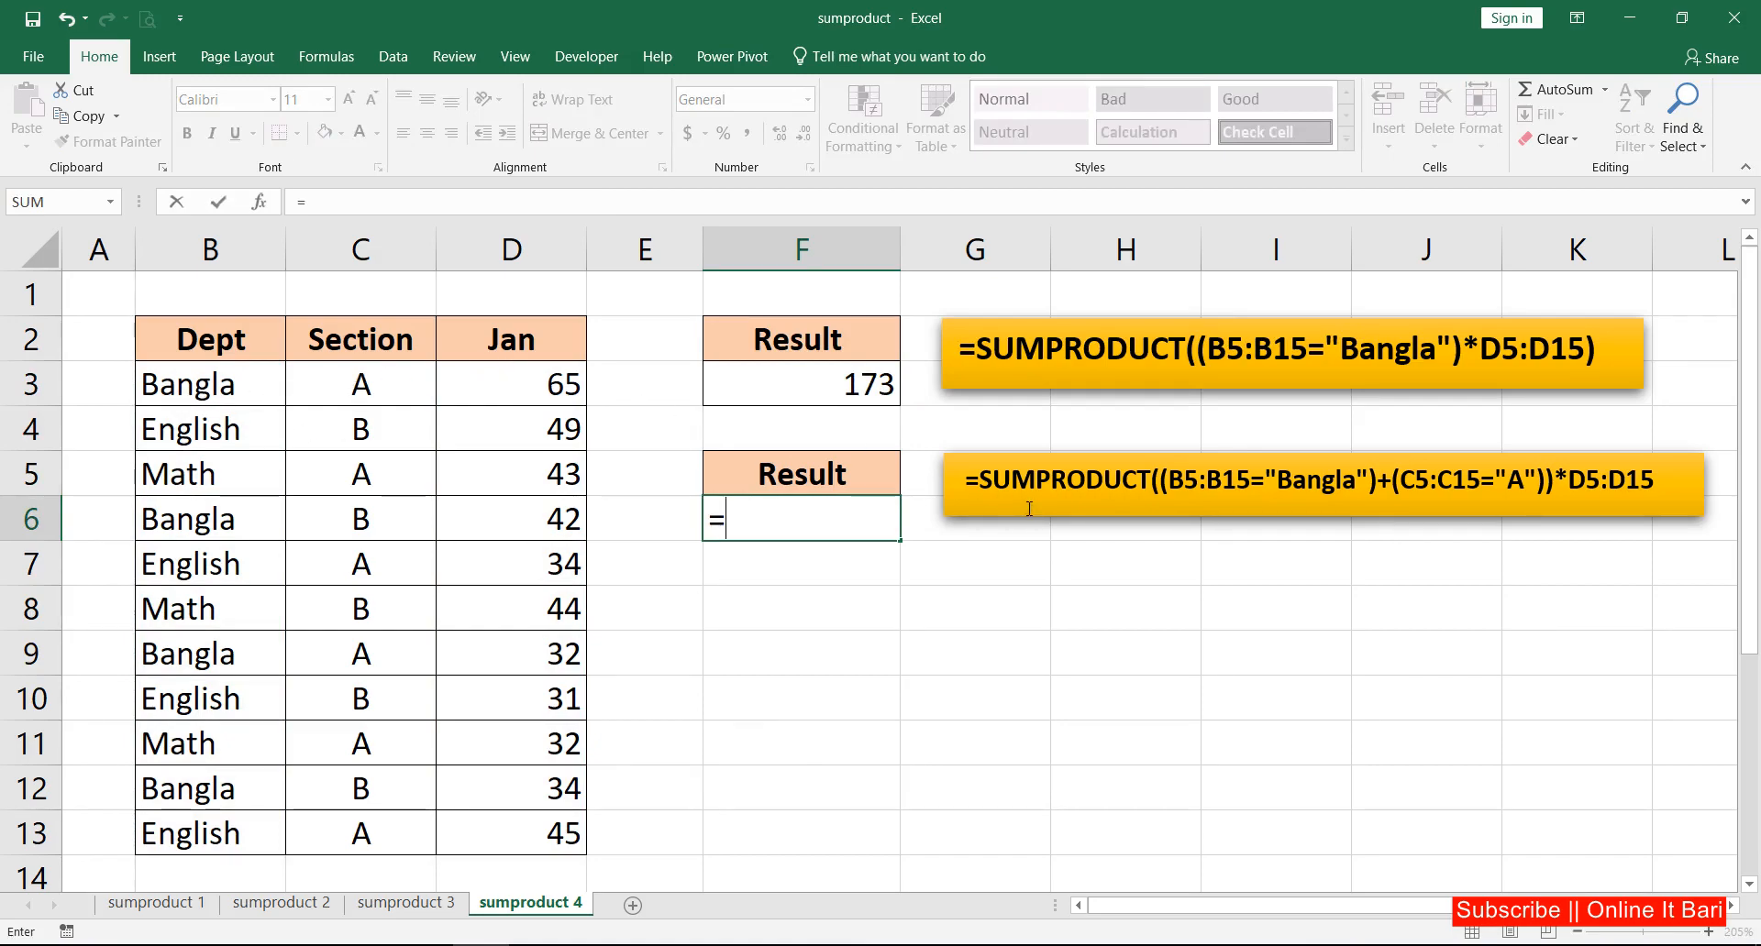
type("sump")
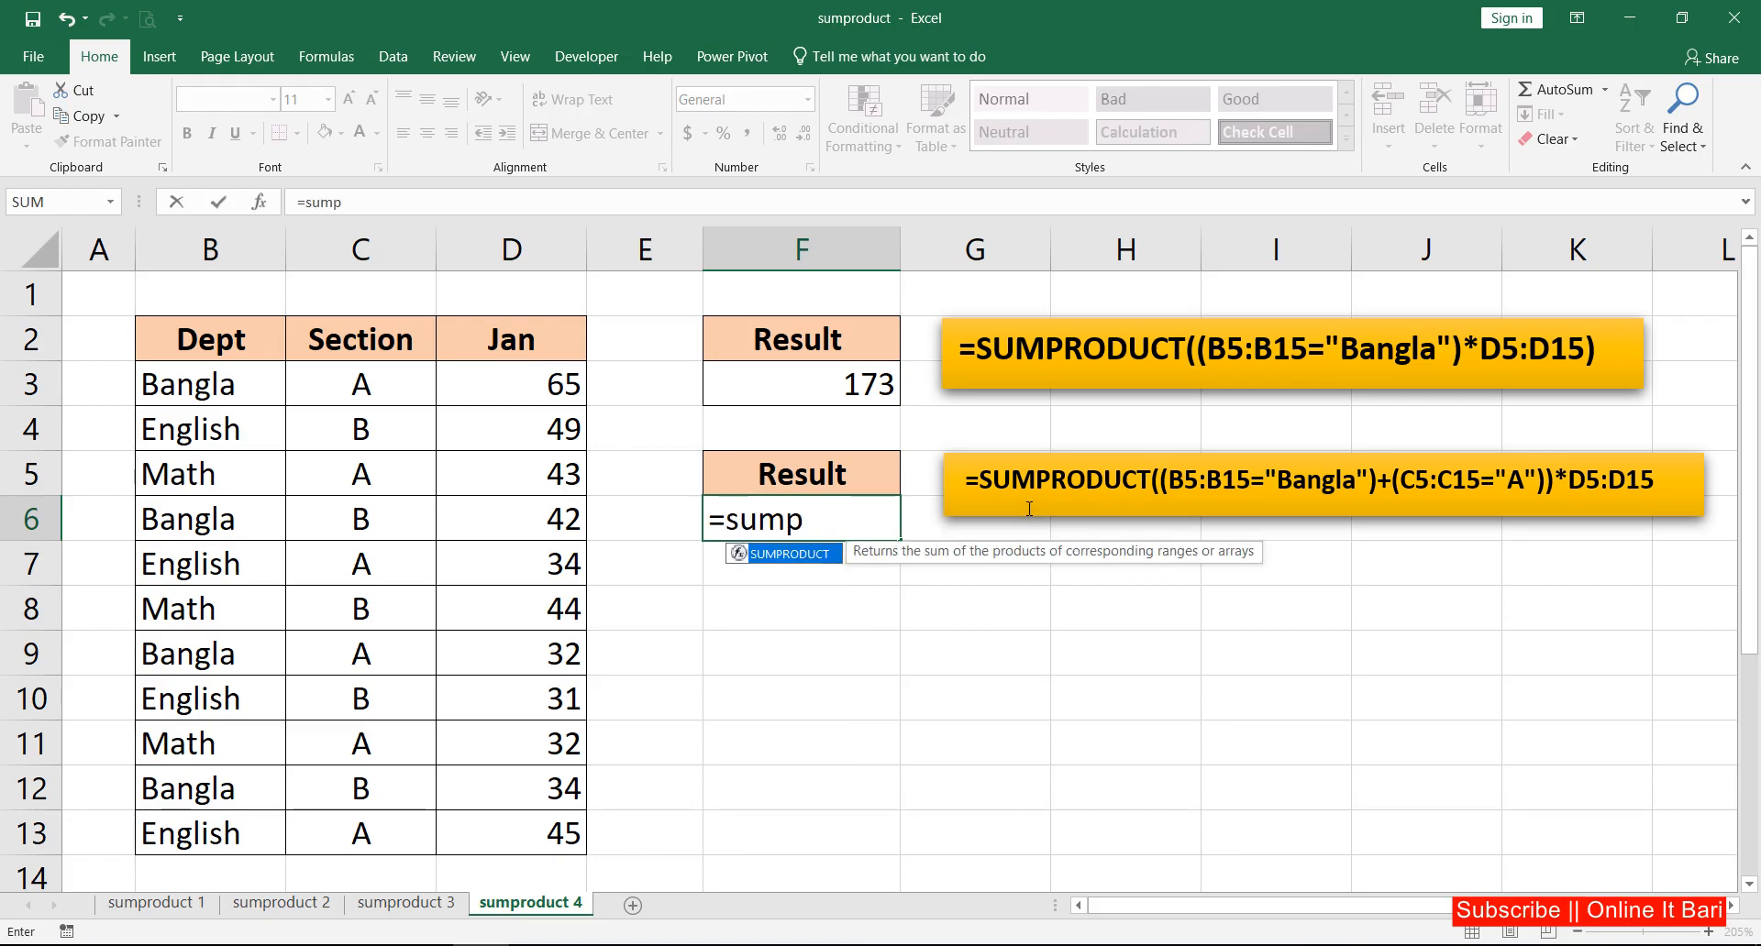
key("Tab")
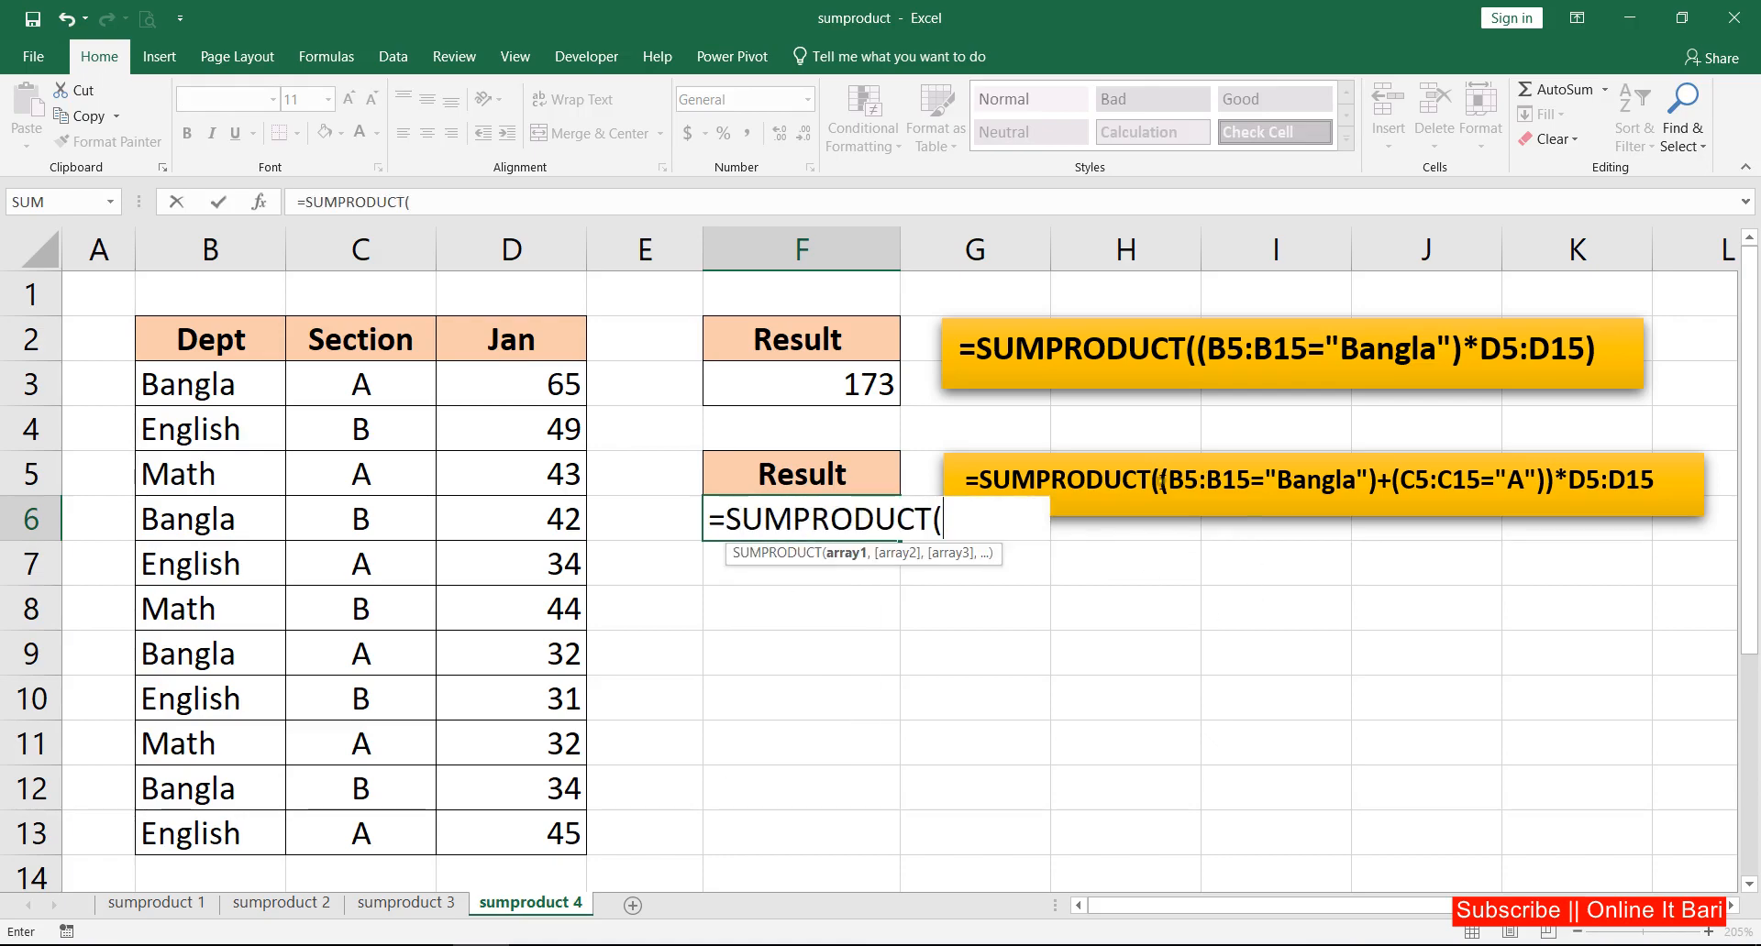
type("(")
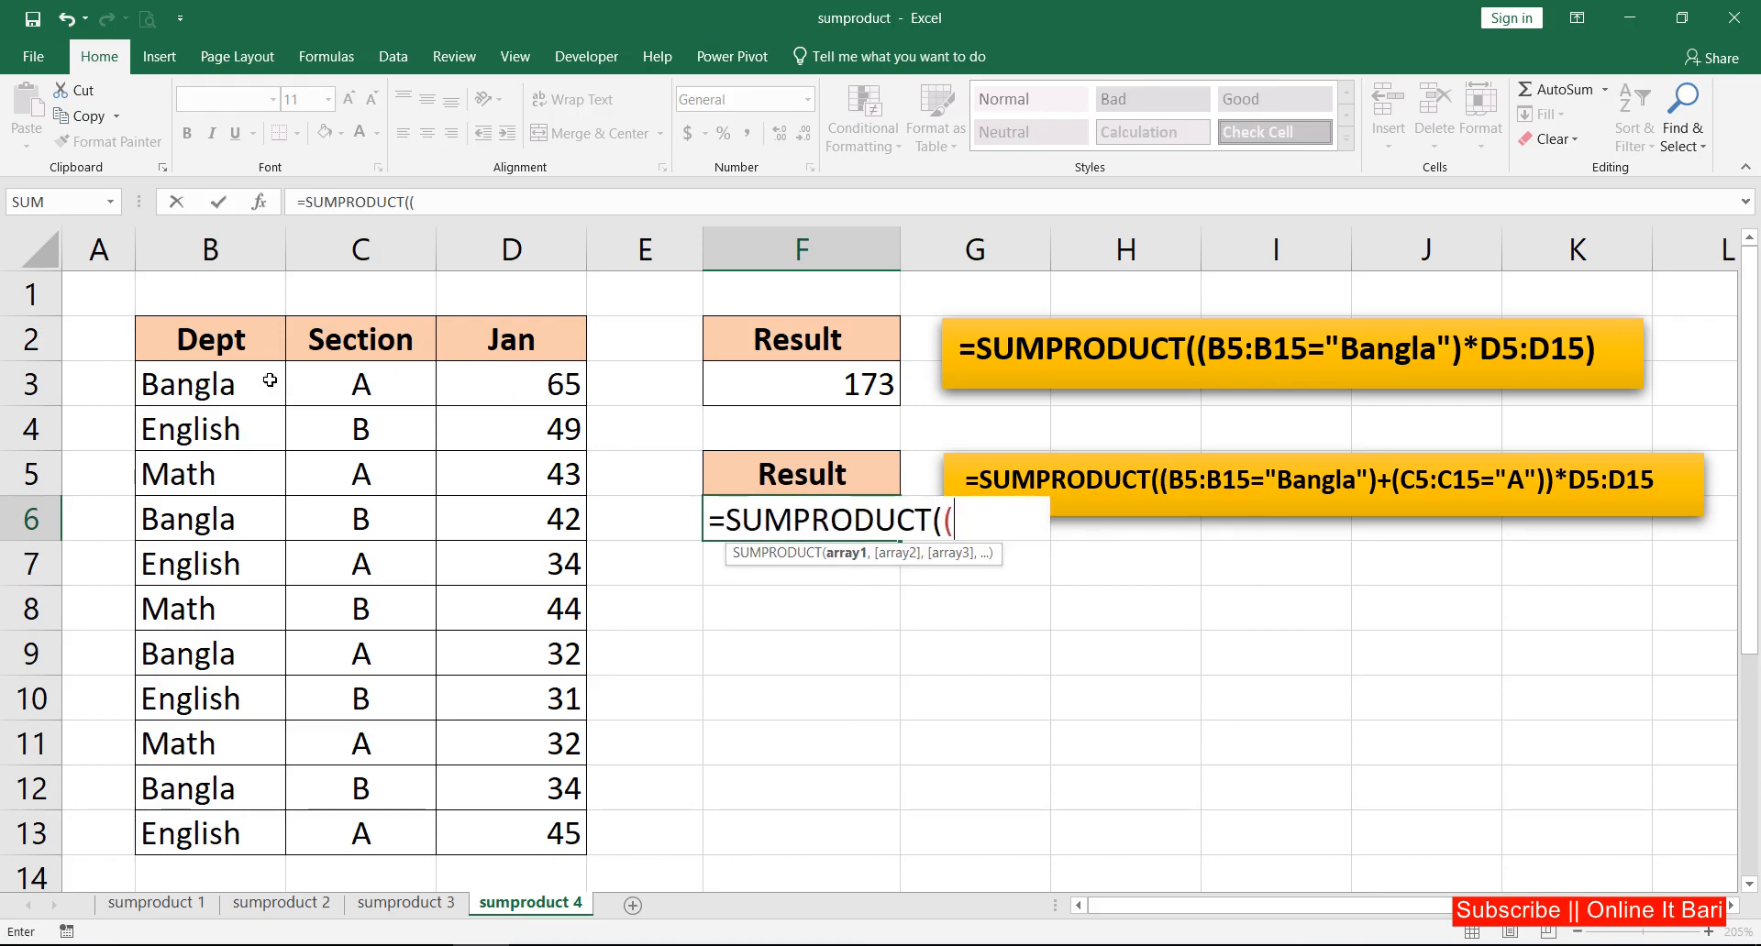
left_click_drag(266, 379, 243, 796)
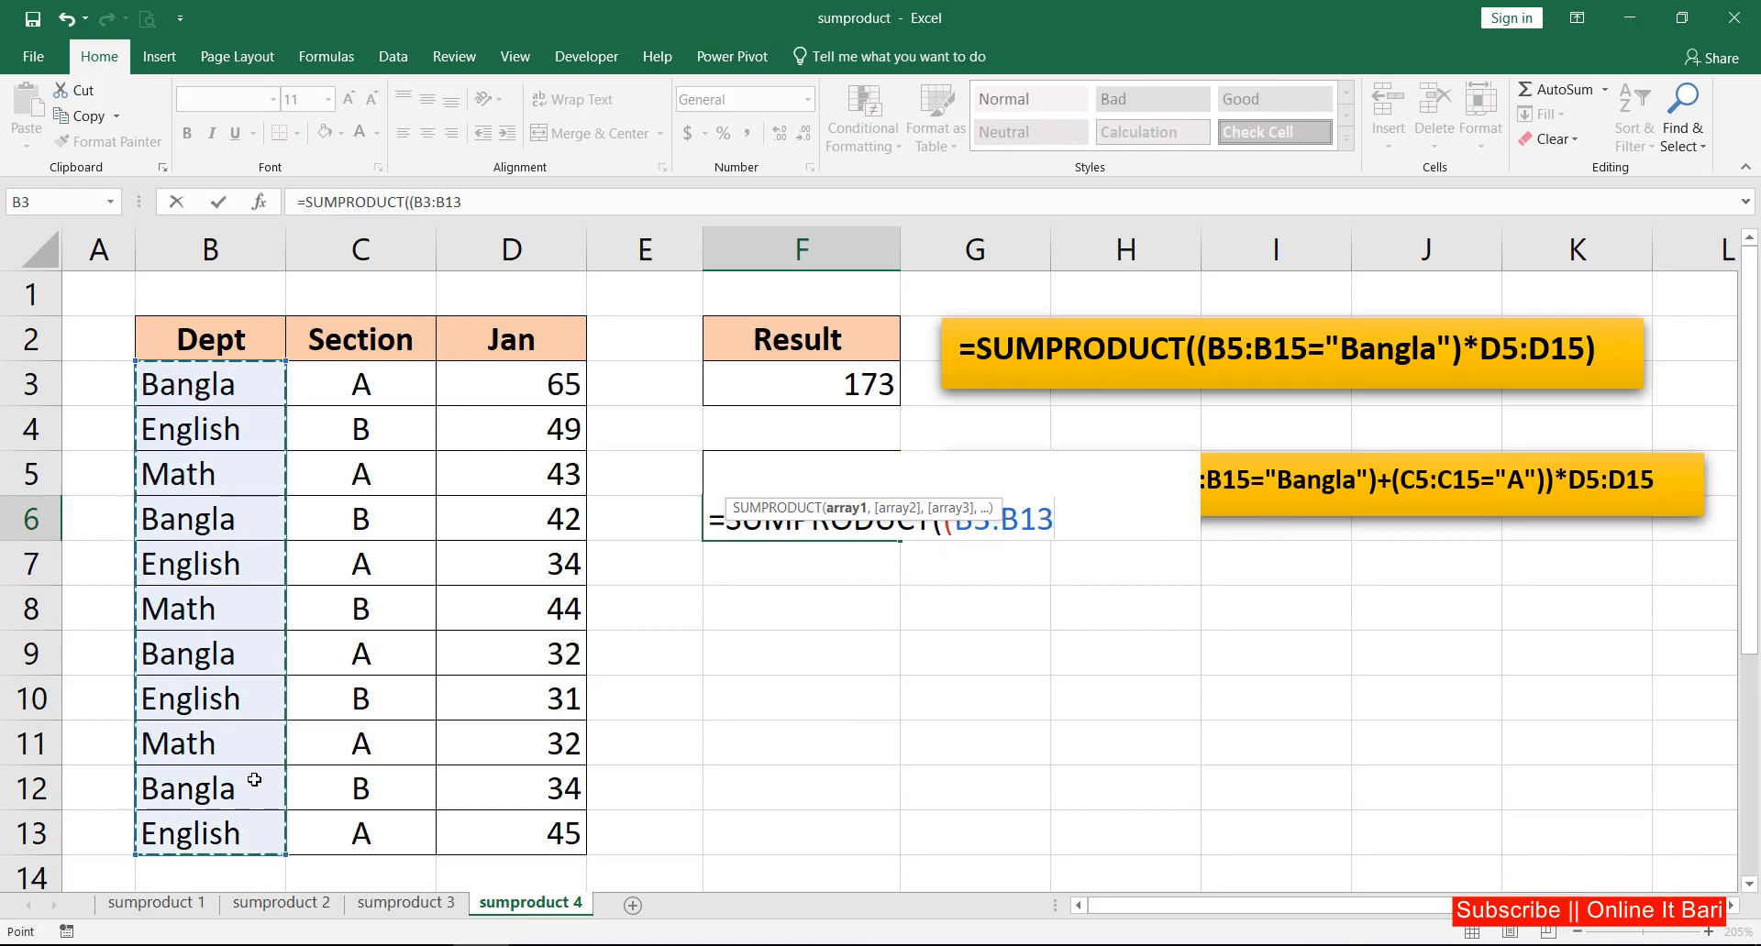
type("=\"")
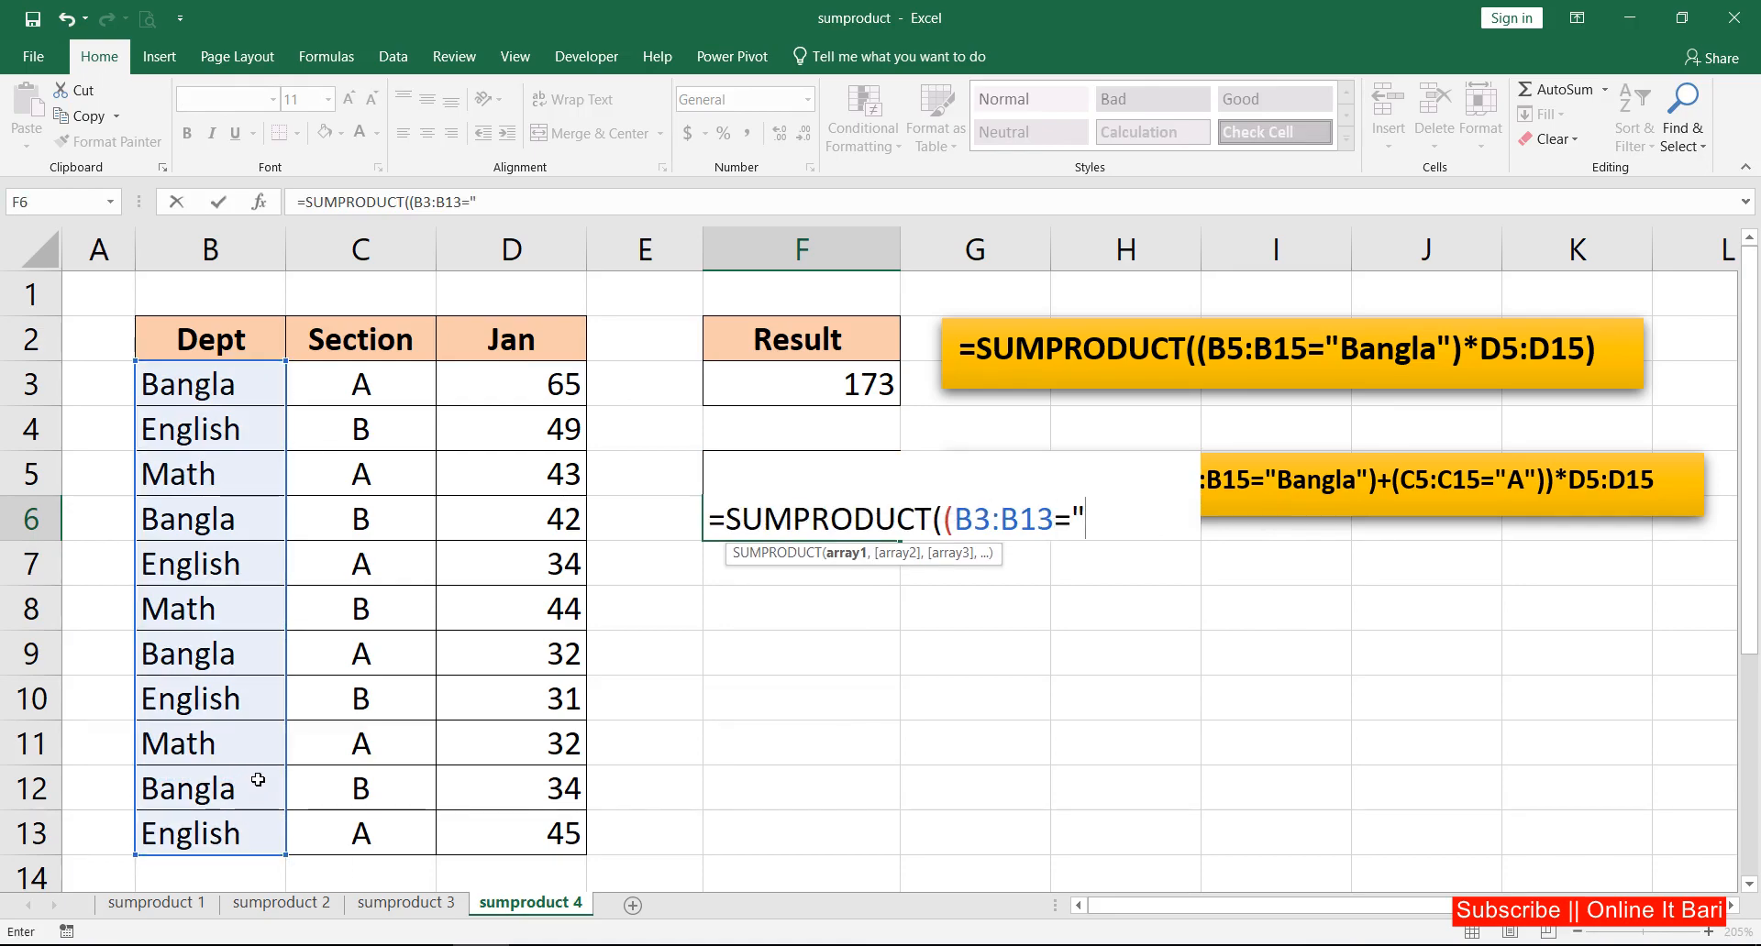
type("Bangla\"")
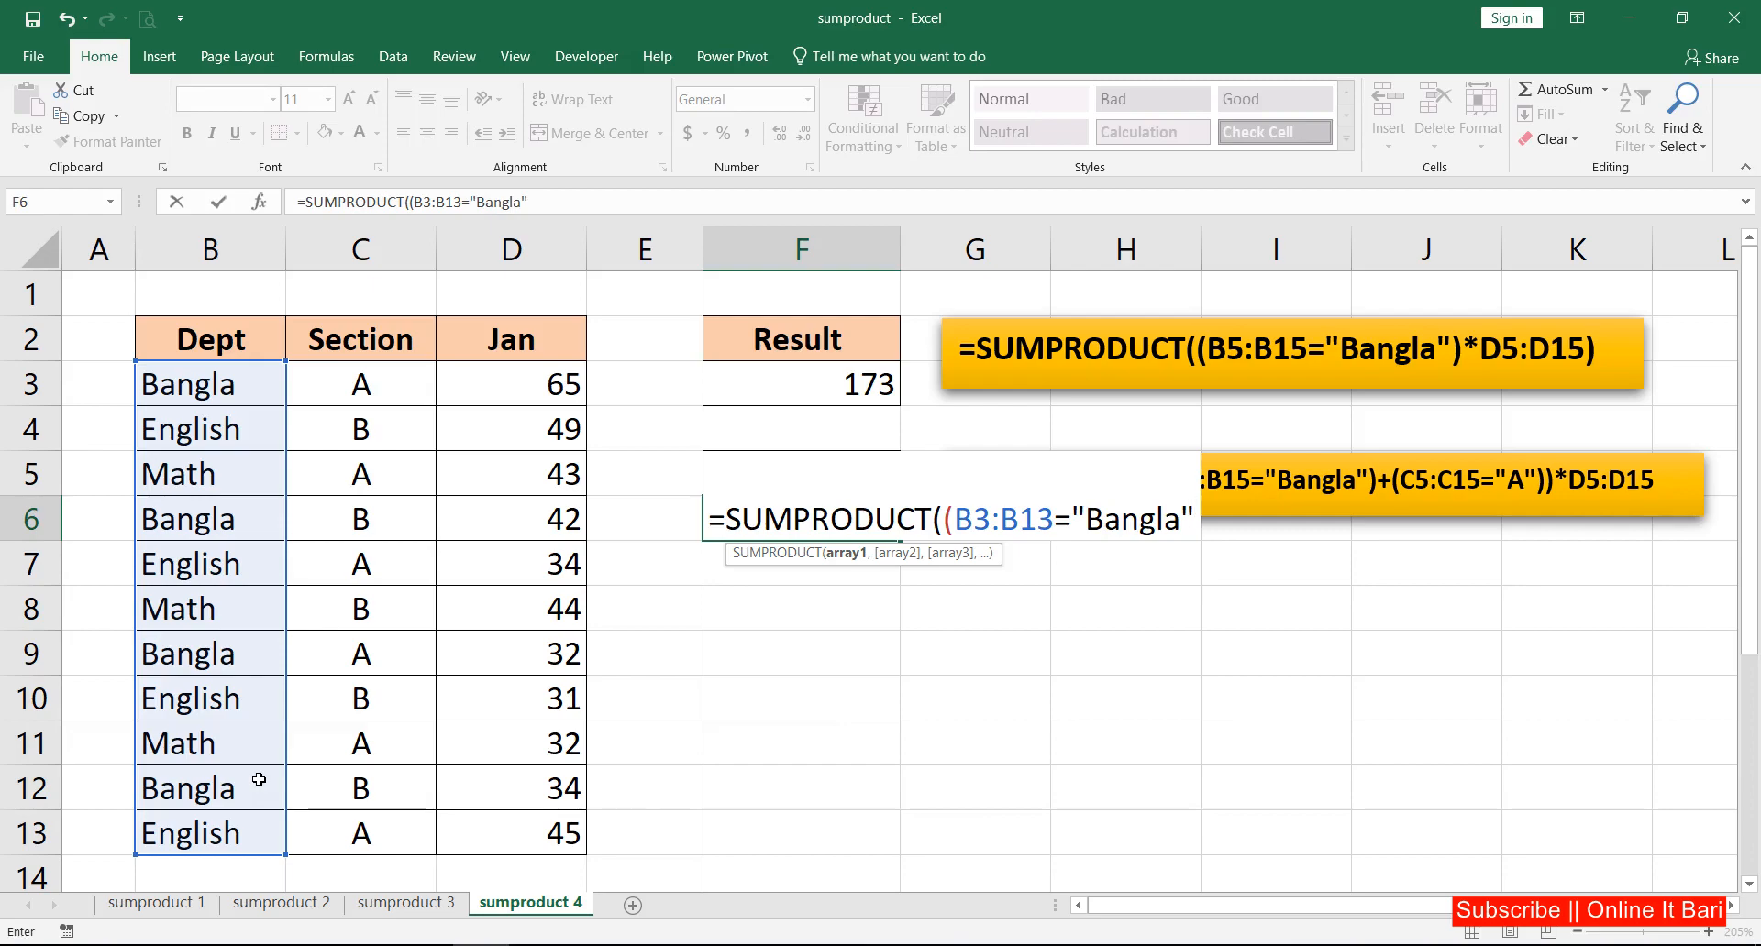
- Complete the F6 formula as =SUMPRODUCT((B3:B13="Bangla")+(C3:C13="A")*D3:D13), adding the Section criterion and the Jan range
type(")+")
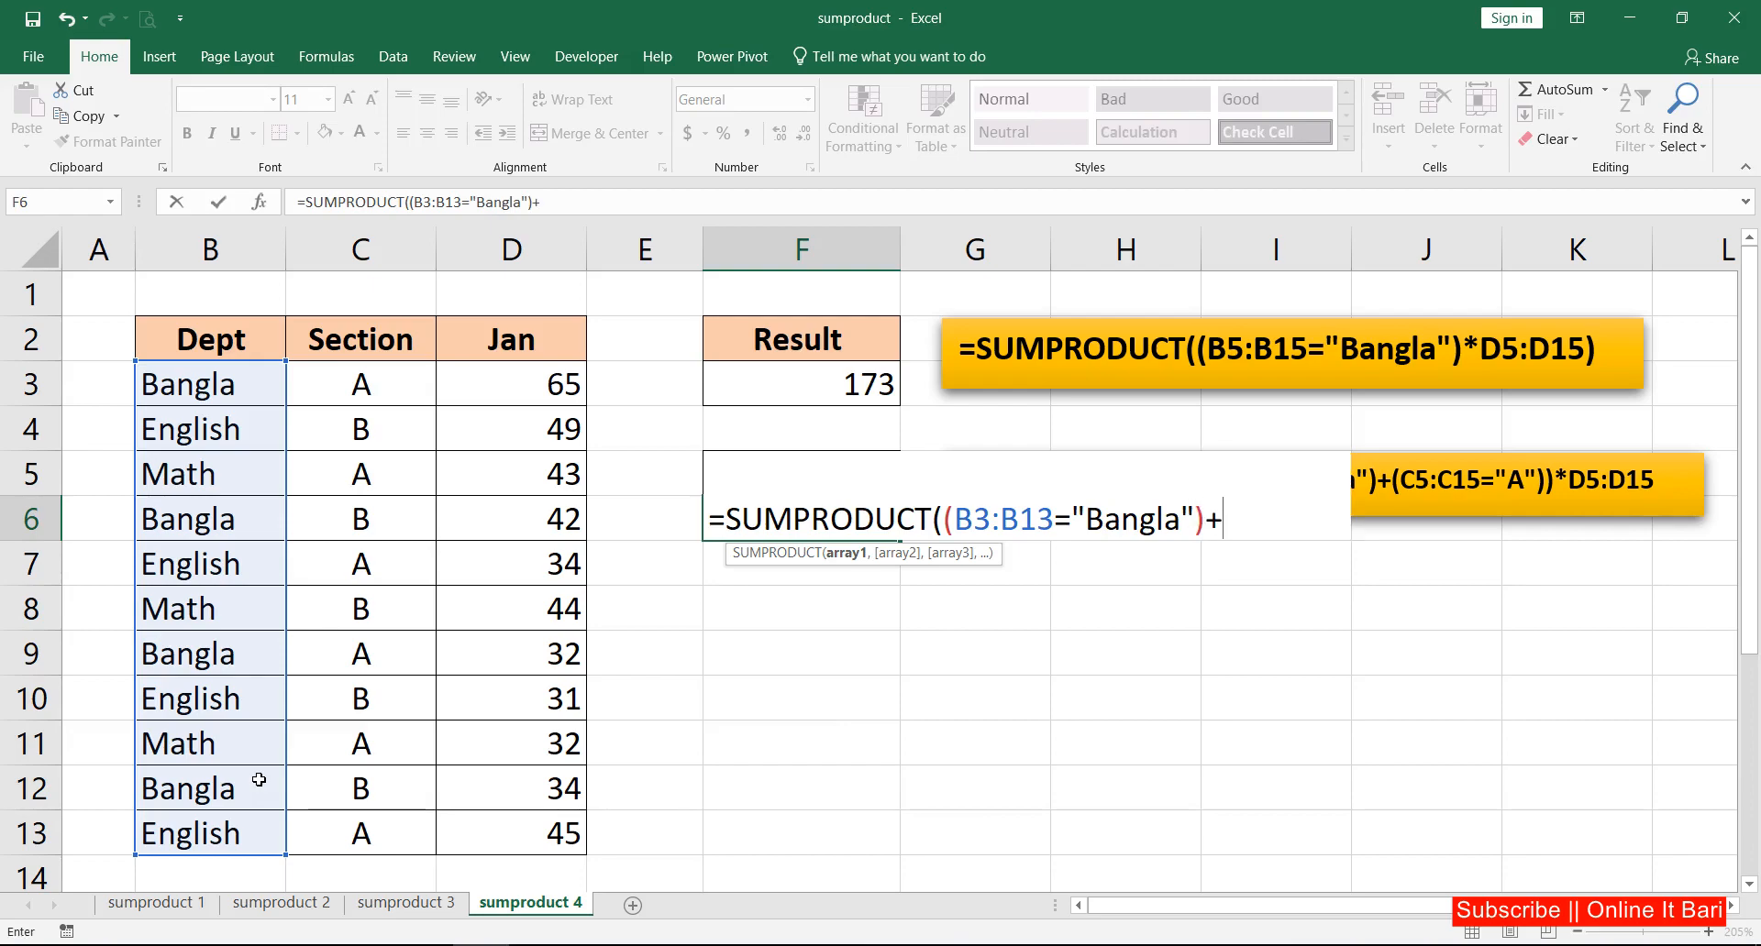
type("(")
left_click_drag(338, 391, 361, 836)
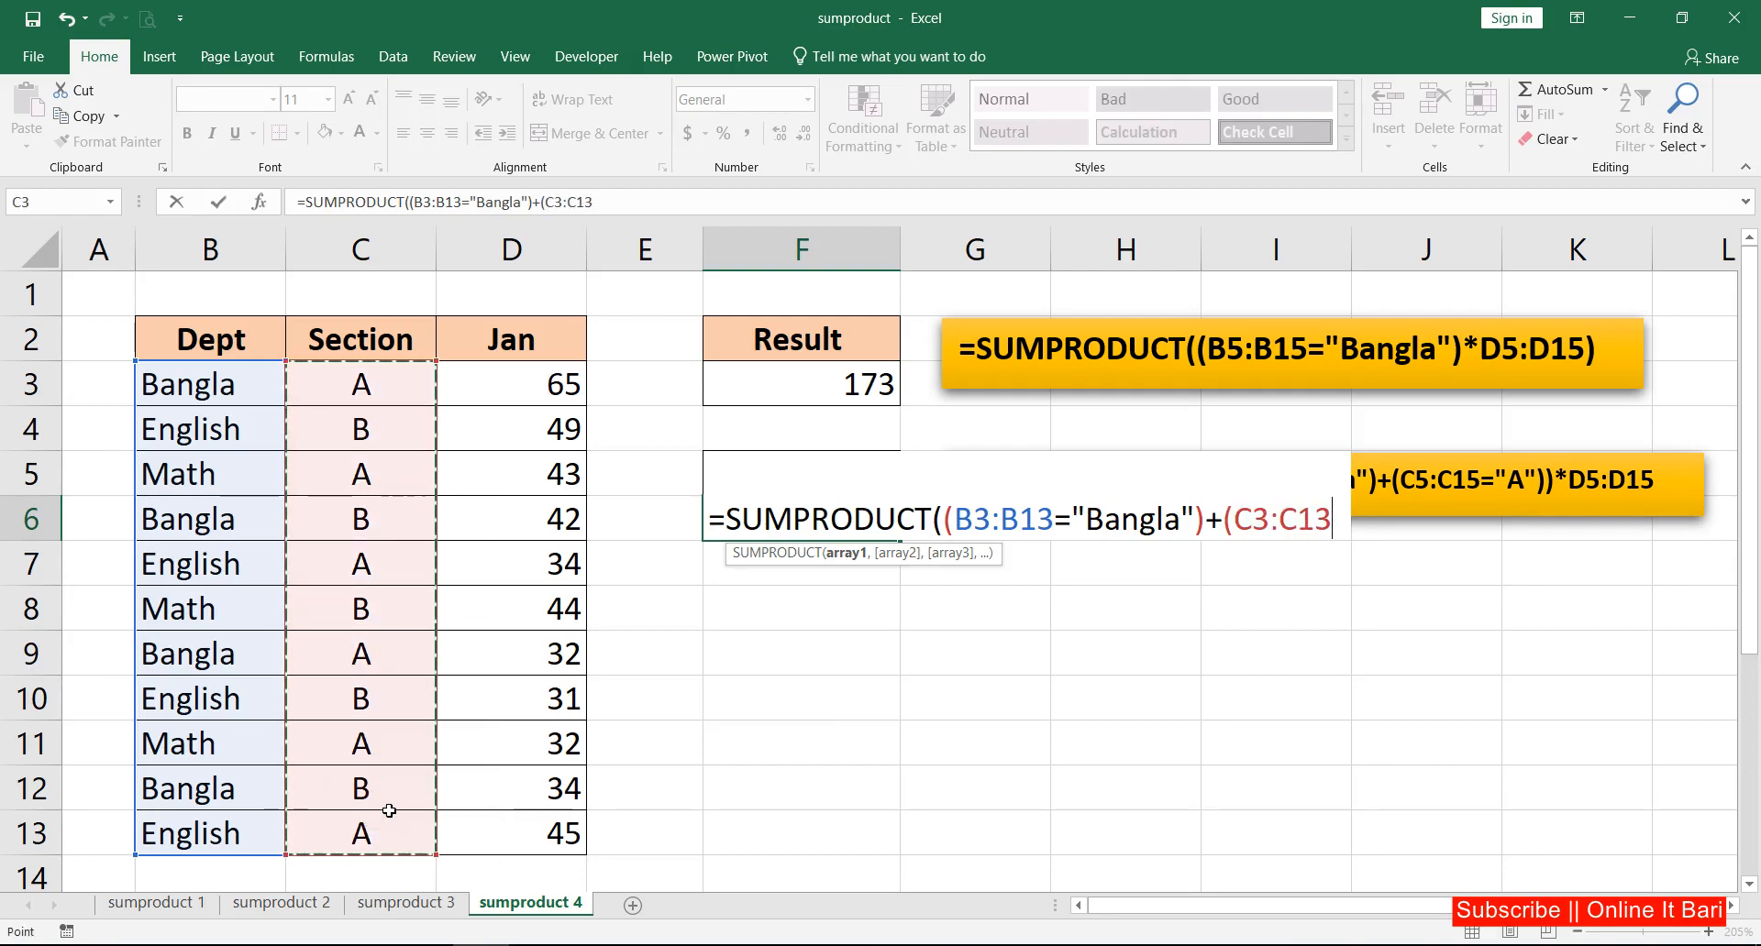
type("=\"\"")
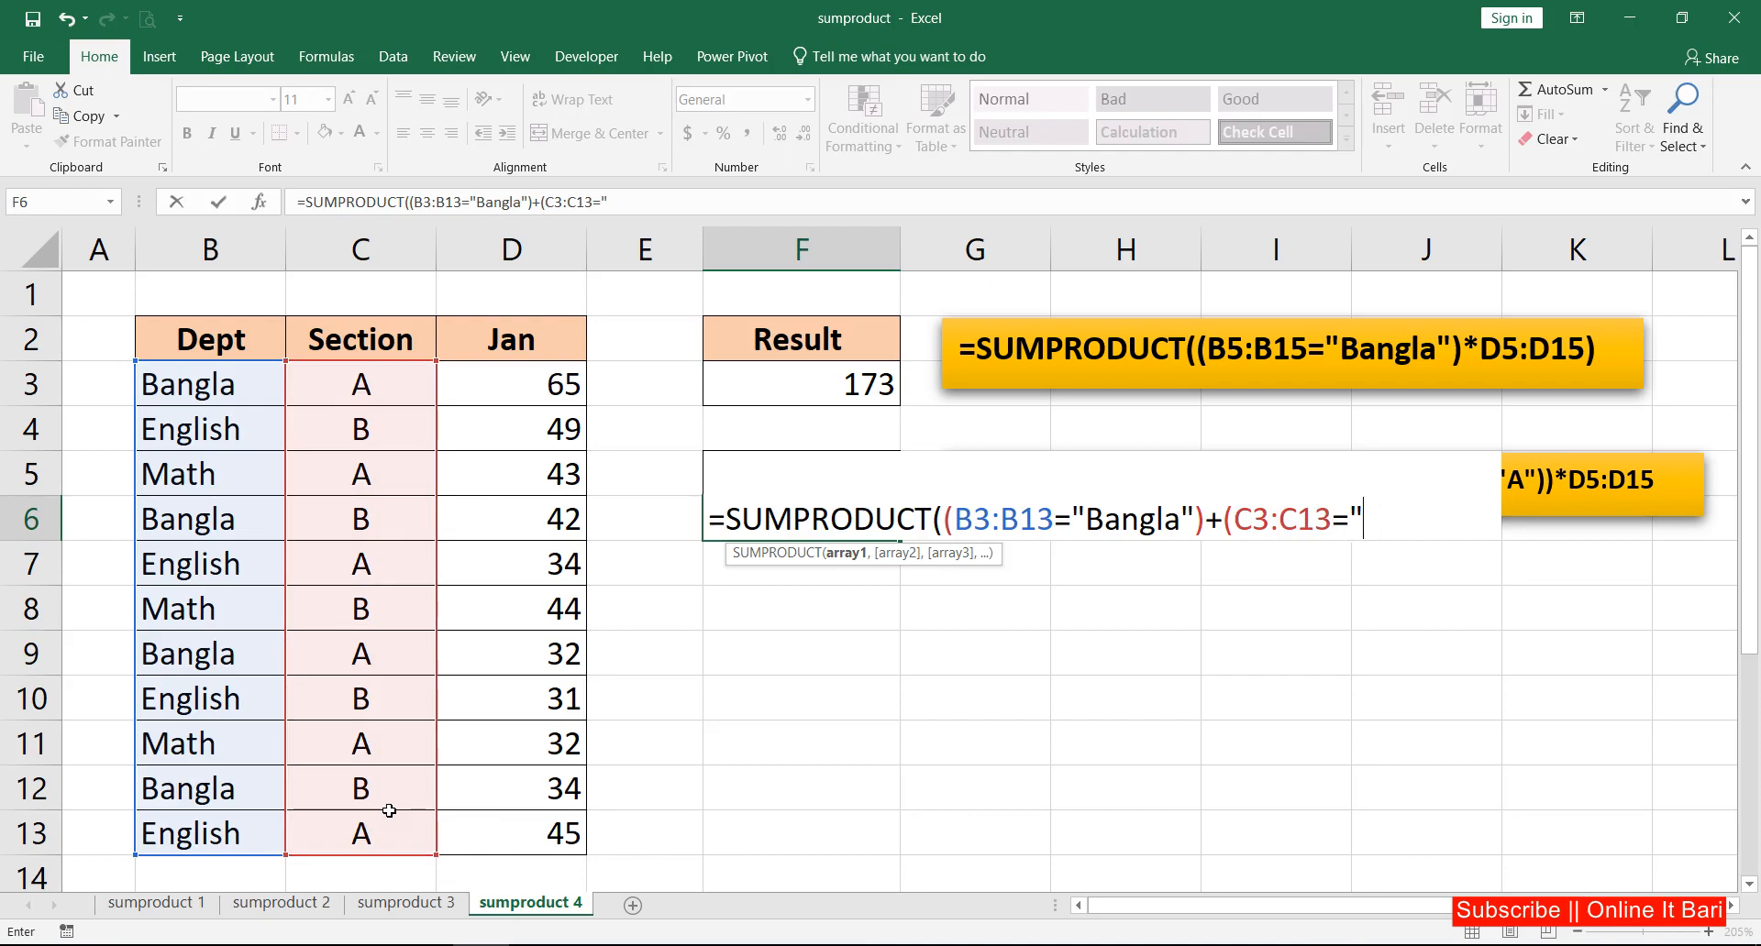
type("A")
type(")*")
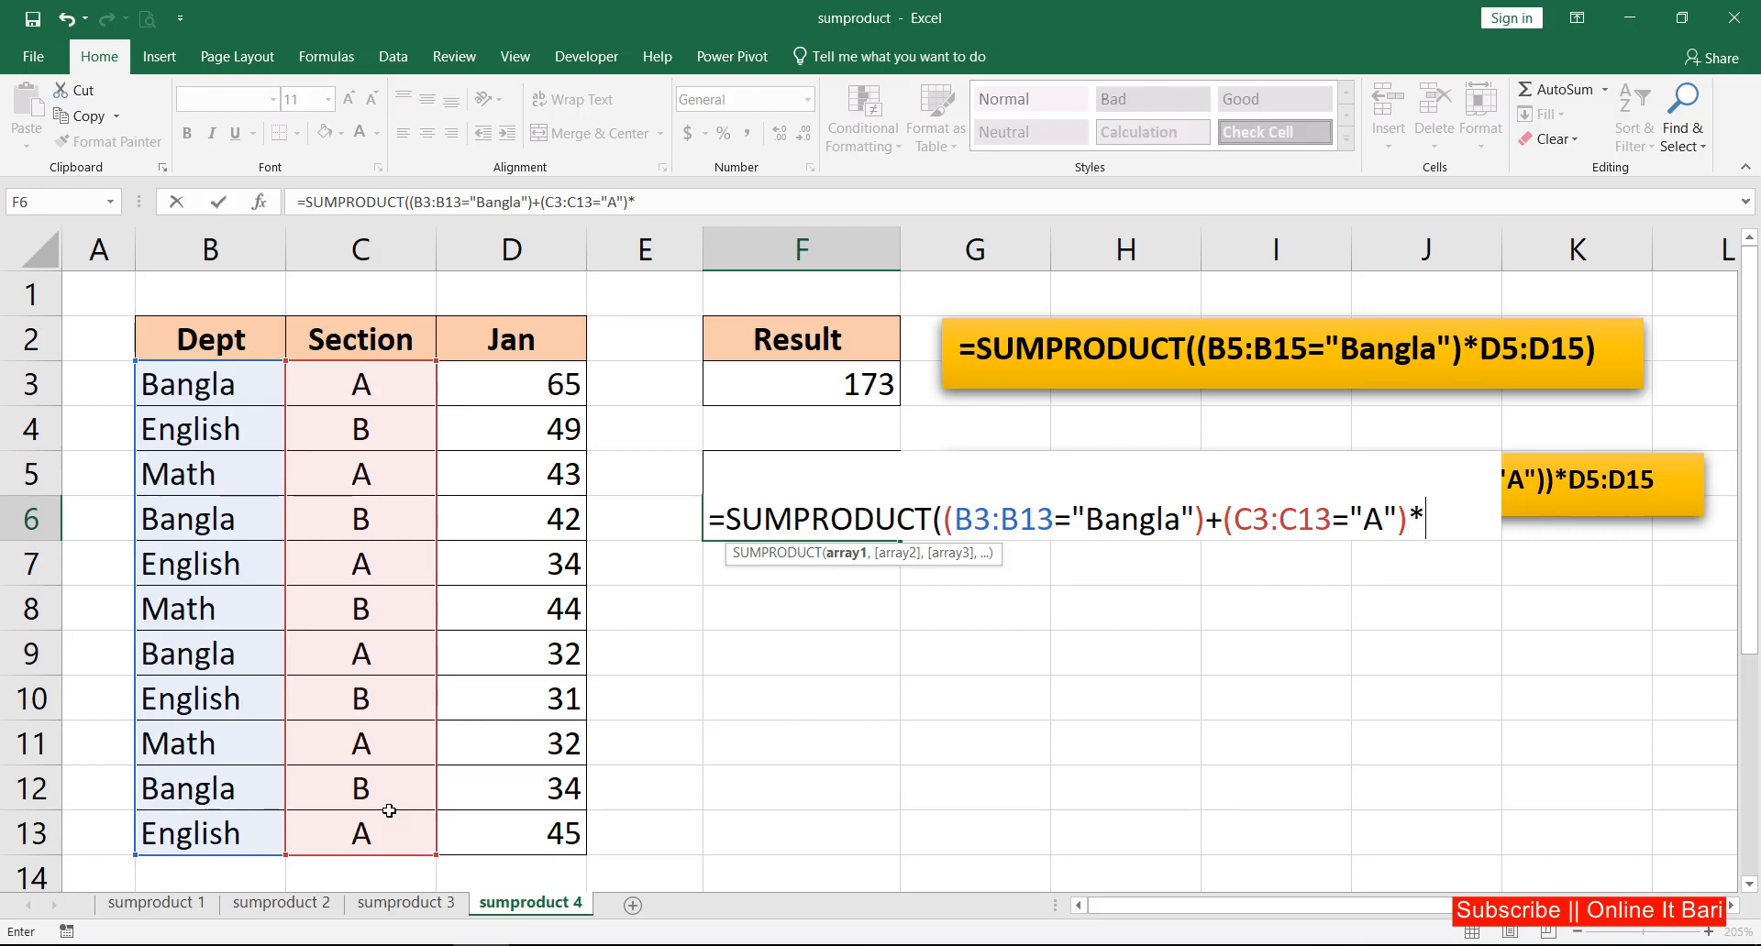
left_click_drag(506, 383, 527, 838)
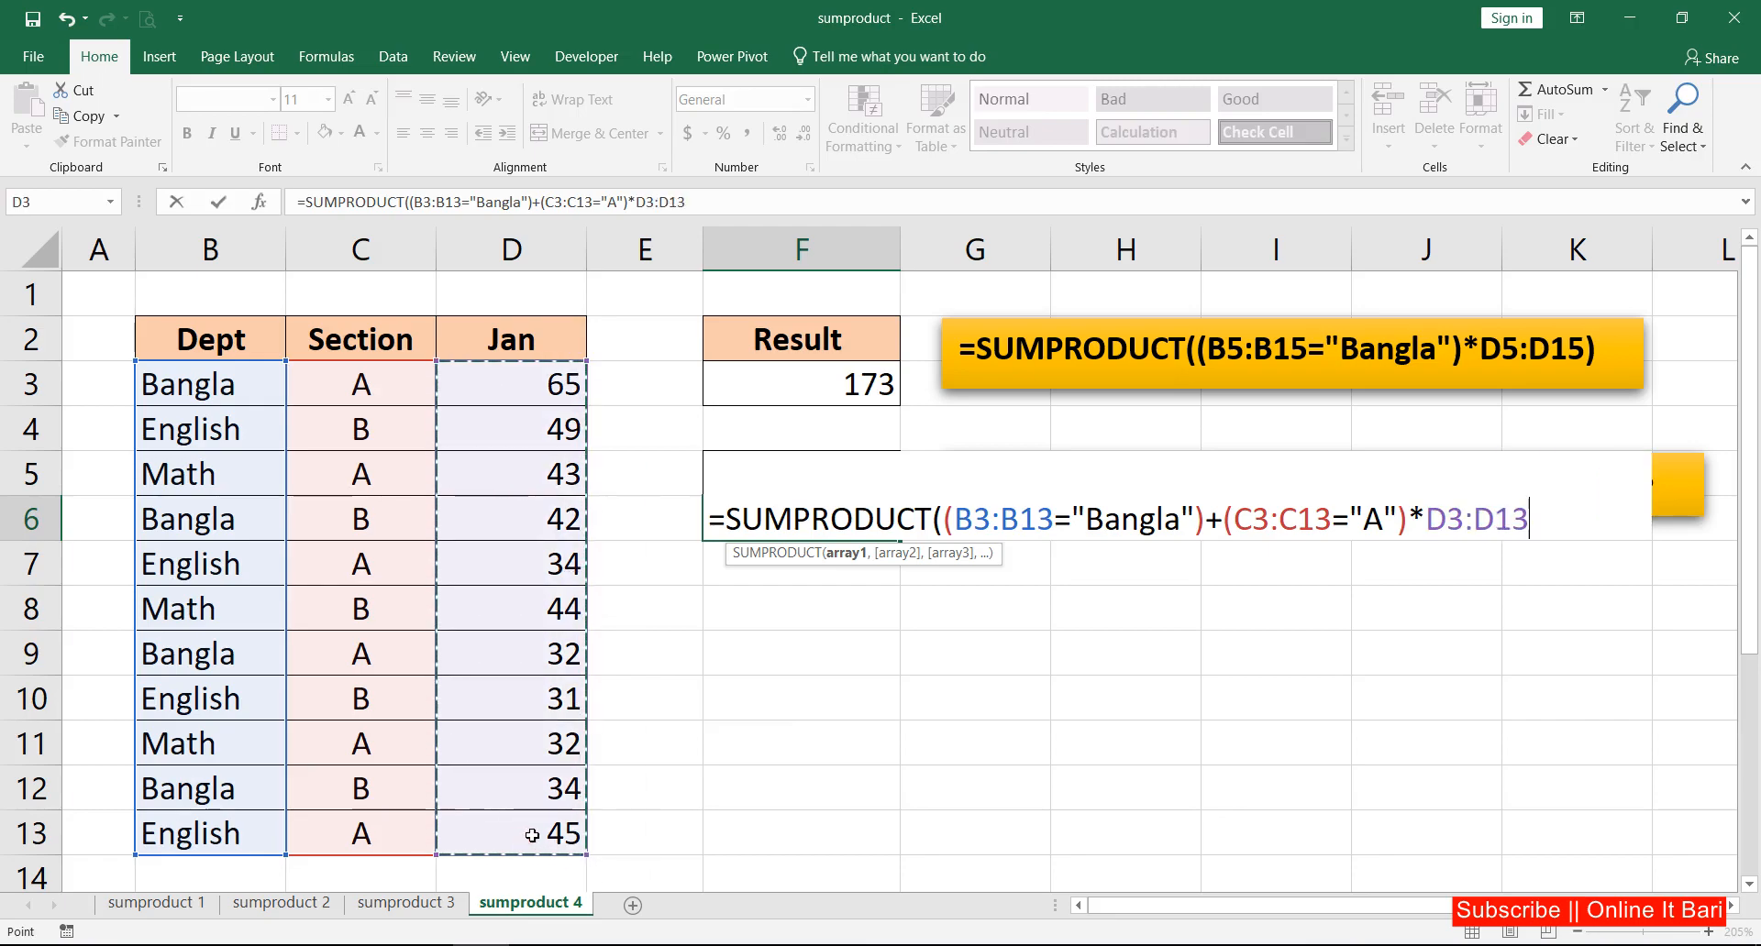
type(")")
key("Return")
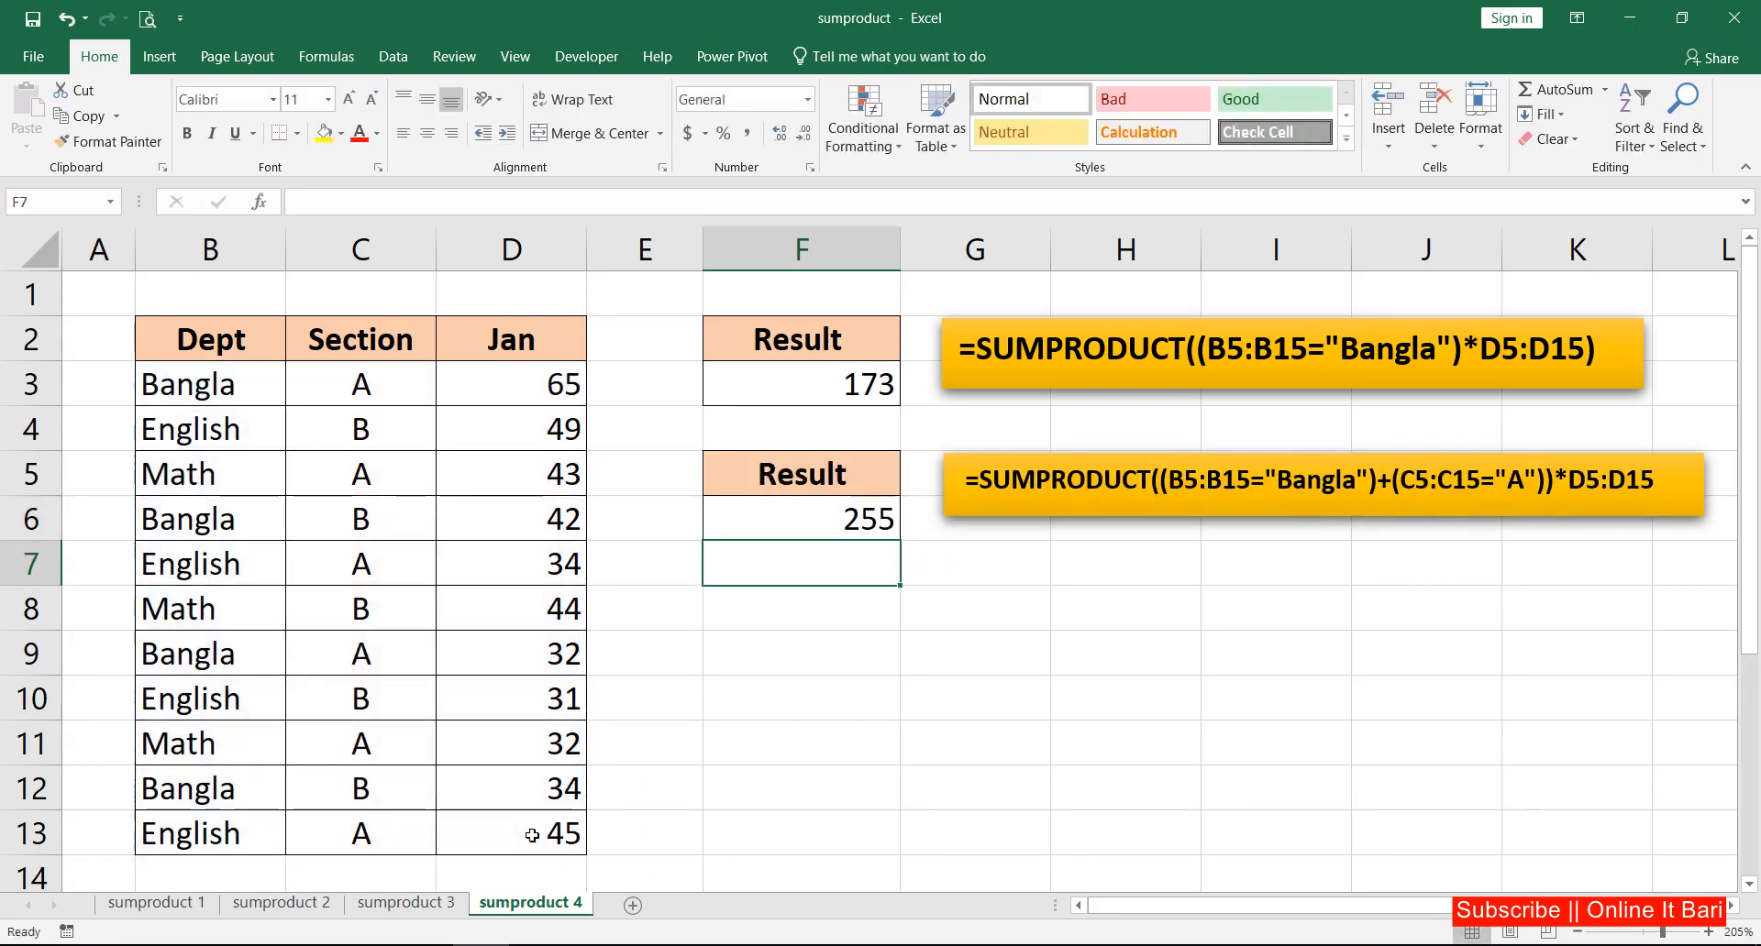
left_click(857, 521)
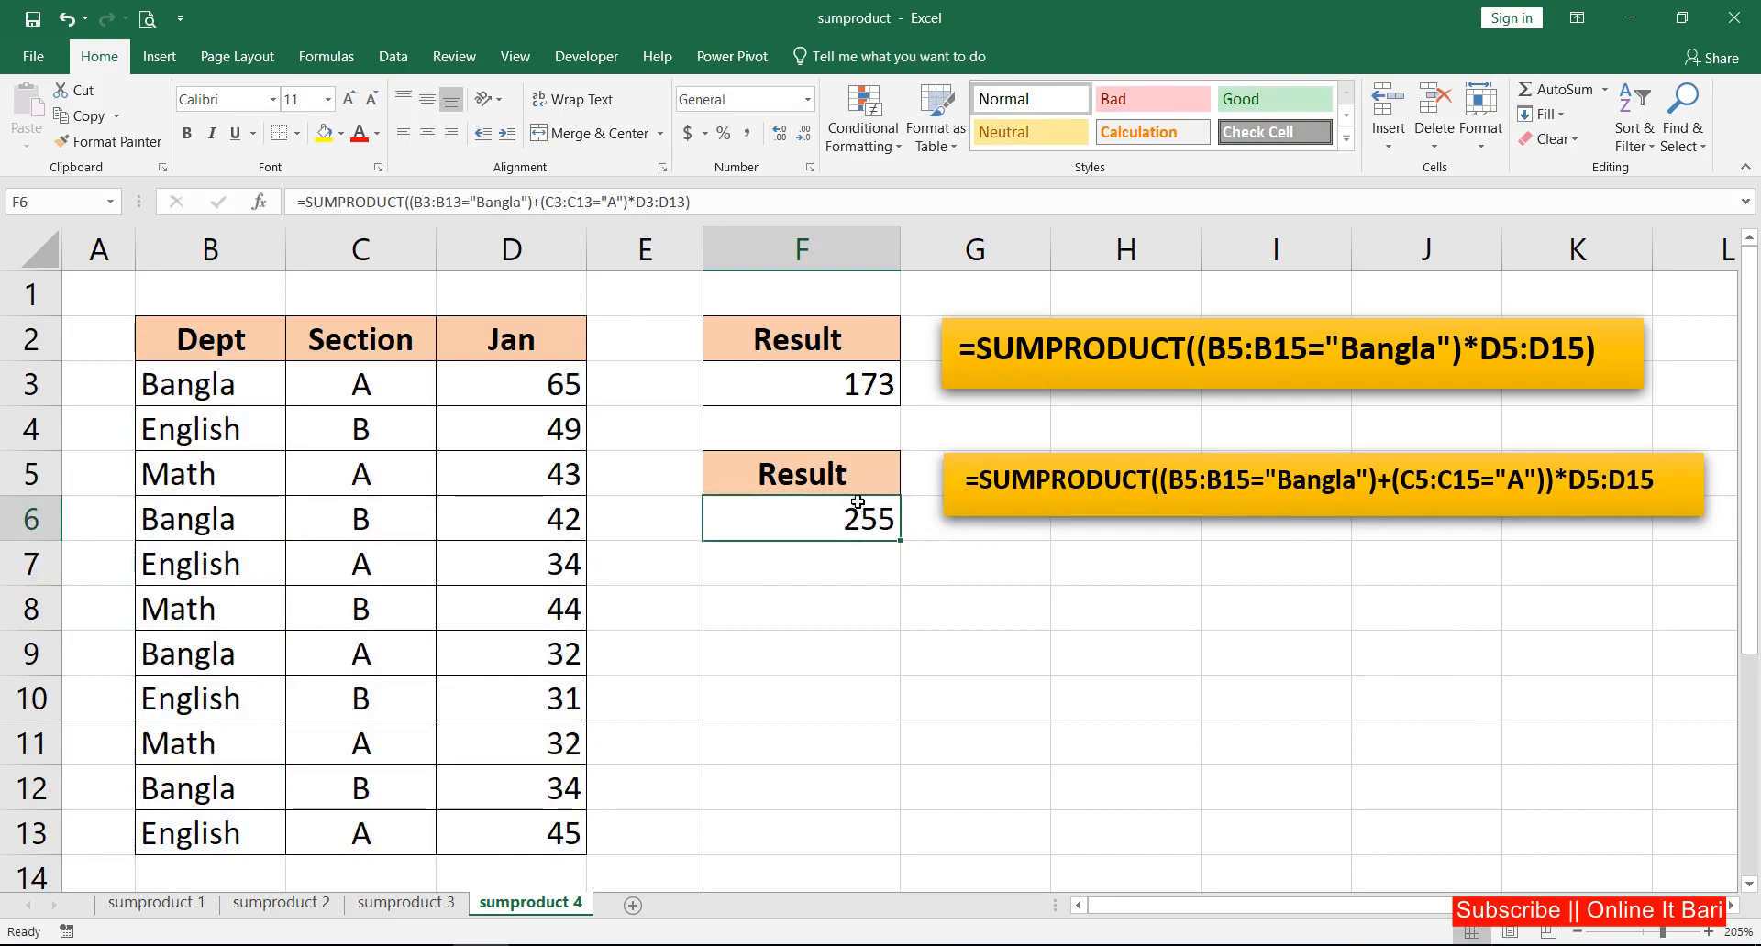